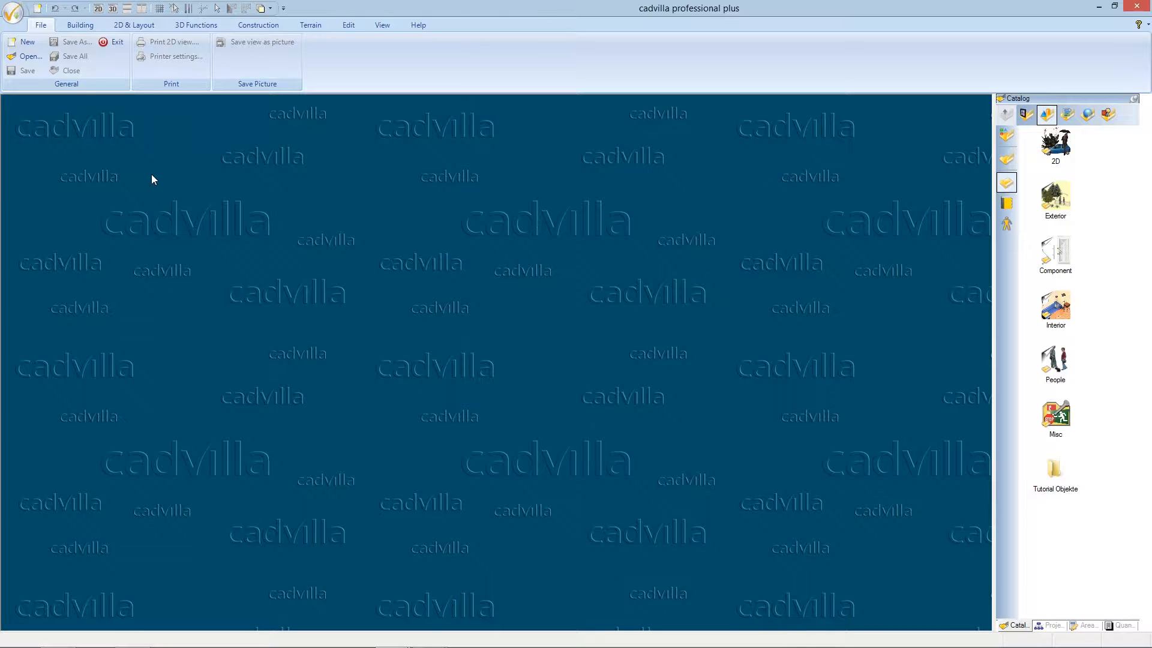
# Step: Create a new project and set up its 2D view maximised, with the grid turned off
pyautogui.click(37, 9)
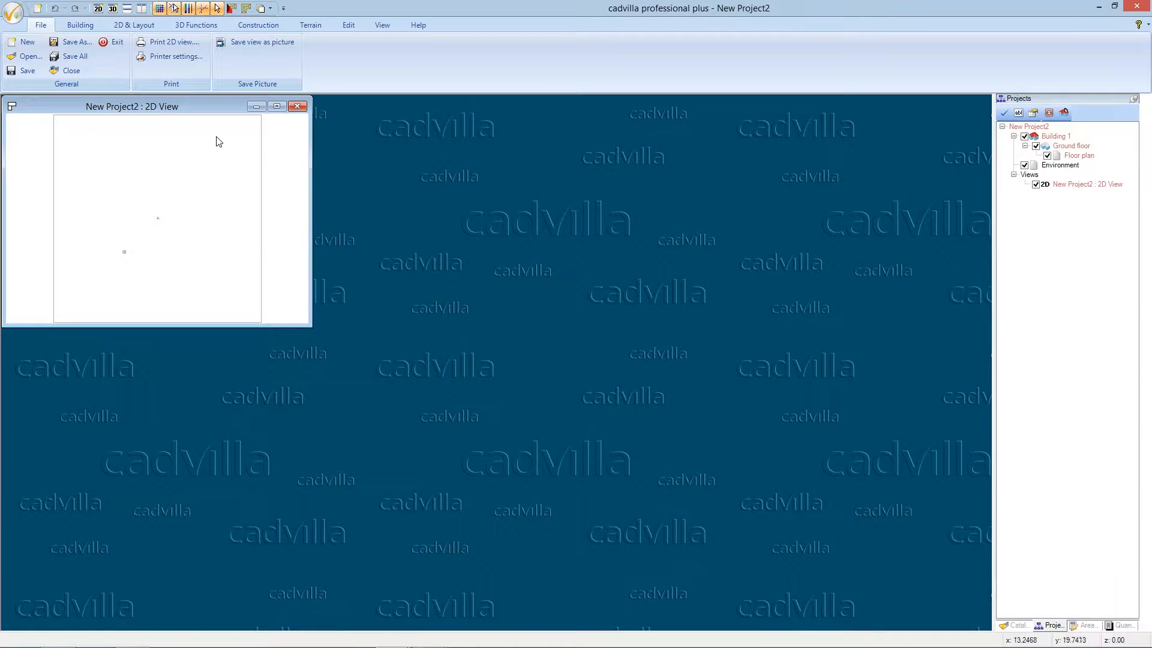
pyautogui.click(275, 108)
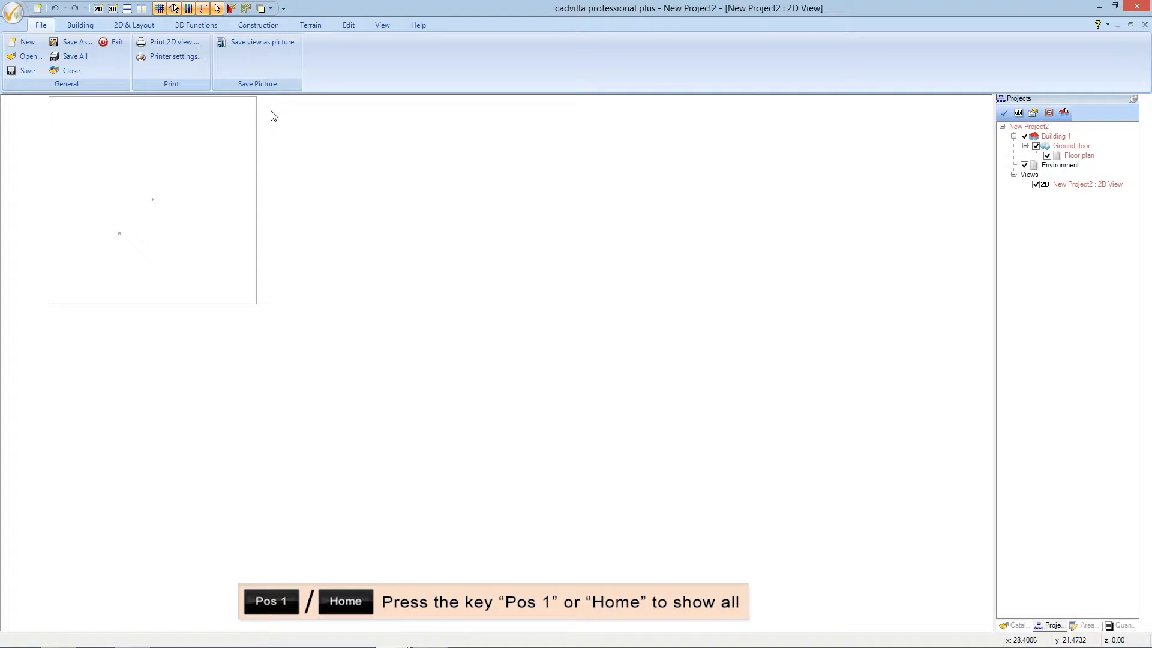
pyautogui.press('Home')
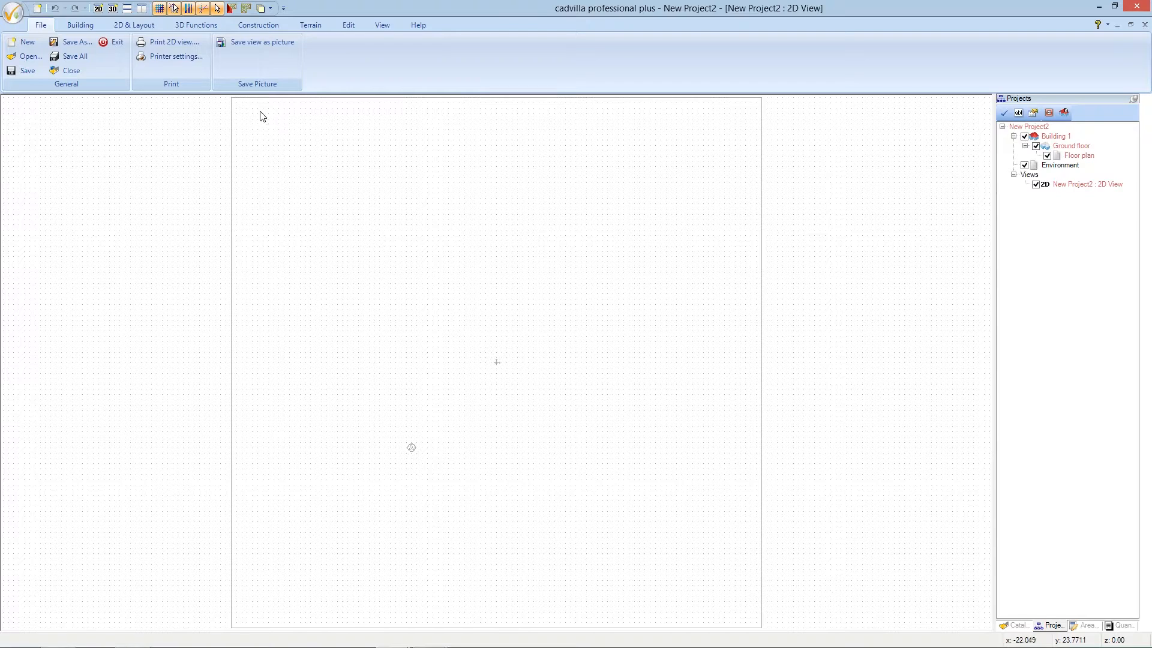
pyautogui.click(159, 9)
# Step: Set the scale of the 2D view to 1:10 in its properties
pyautogui.rightClick(379, 207)
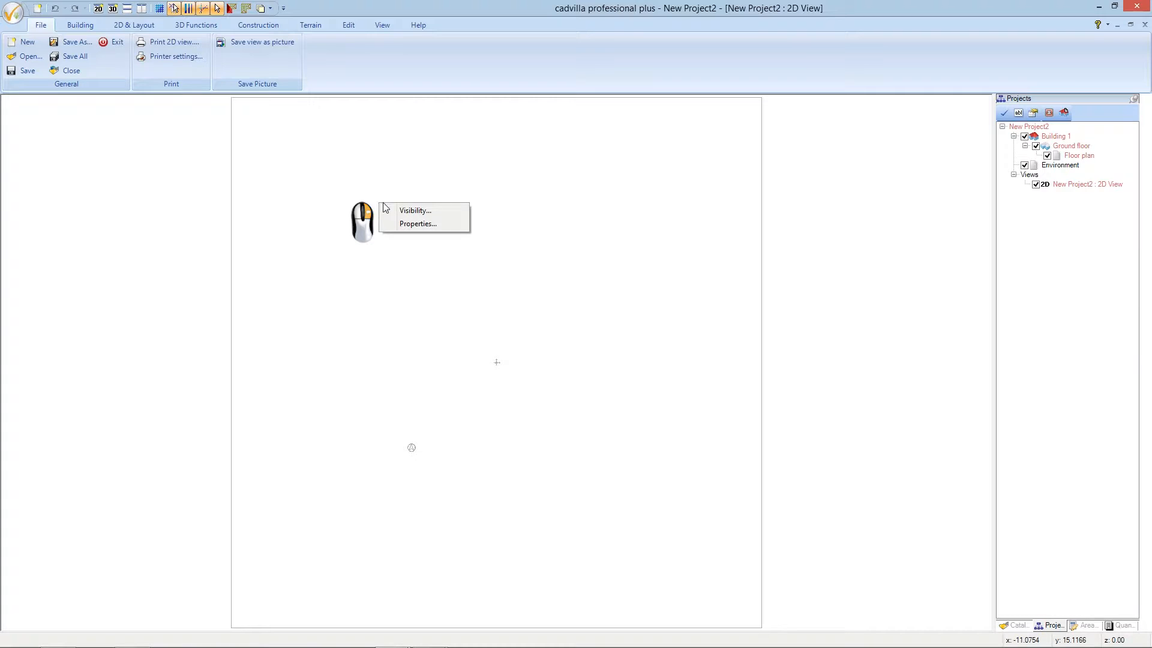
pyautogui.click(445, 230)
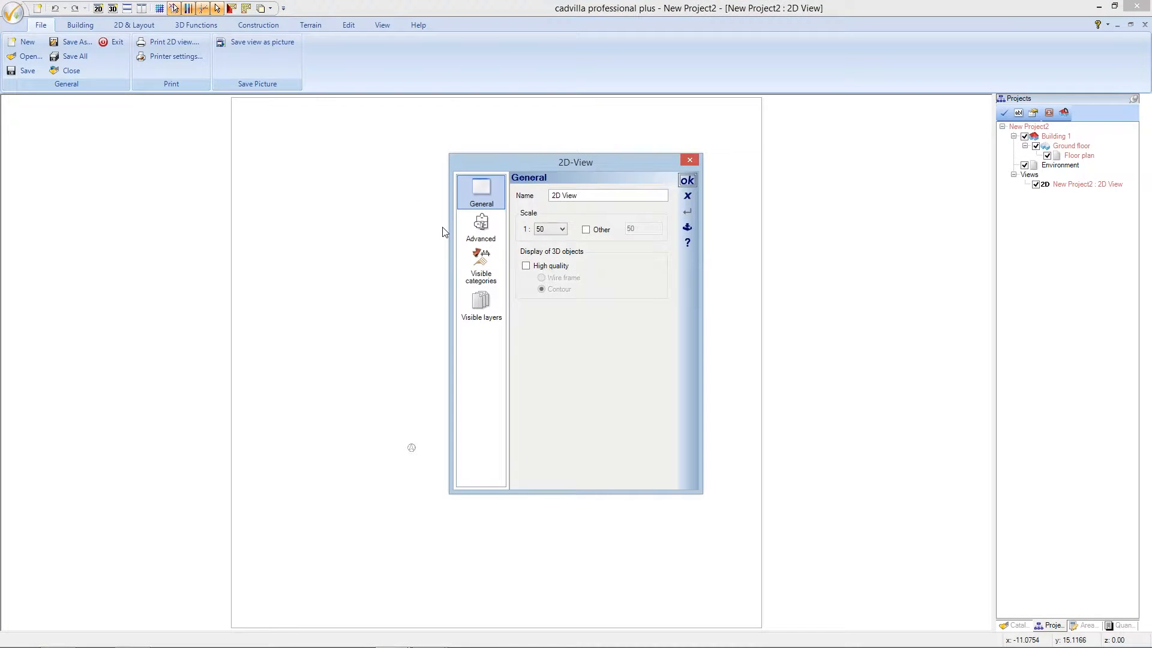
pyautogui.click(562, 231)
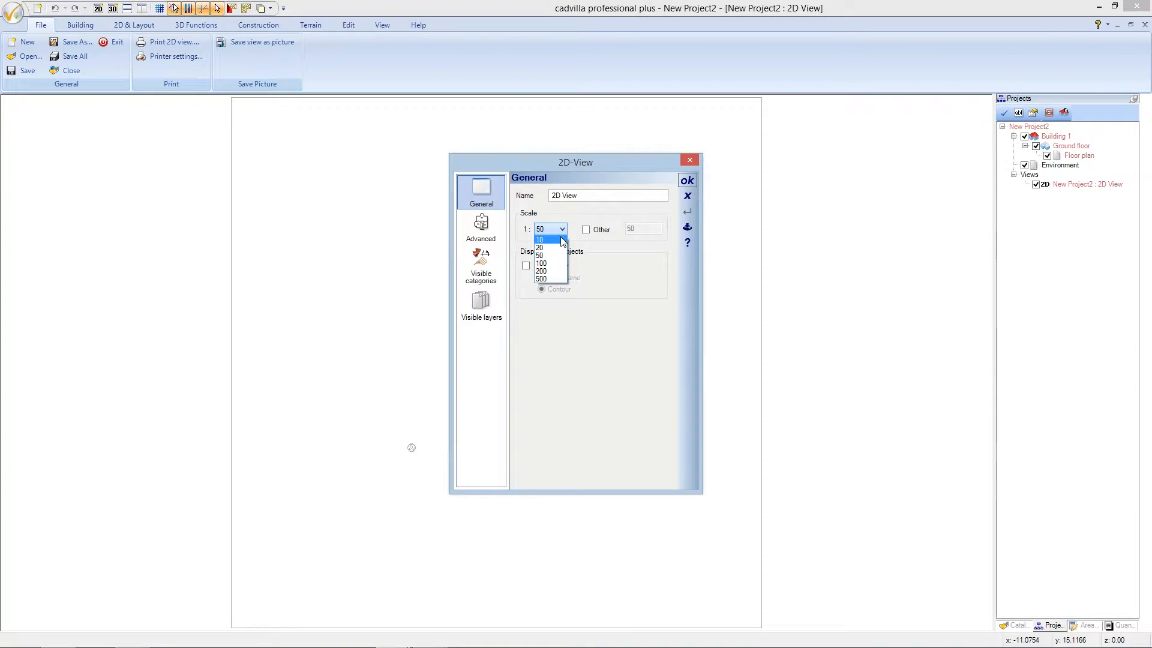
pyautogui.click(562, 239)
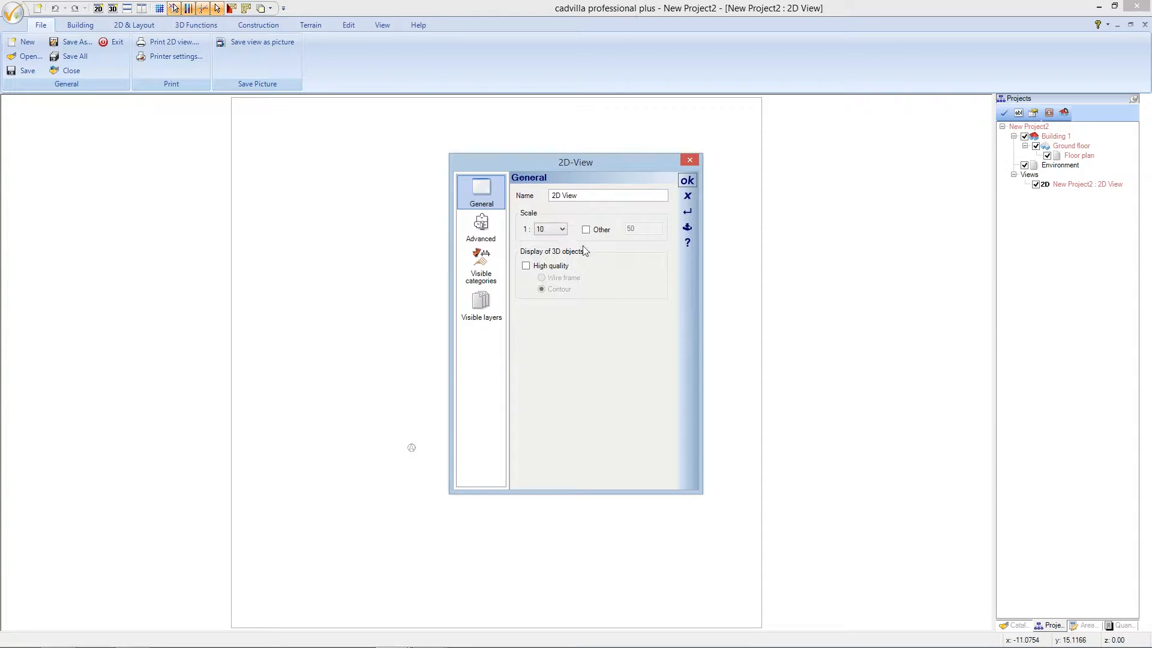
pyautogui.click(687, 181)
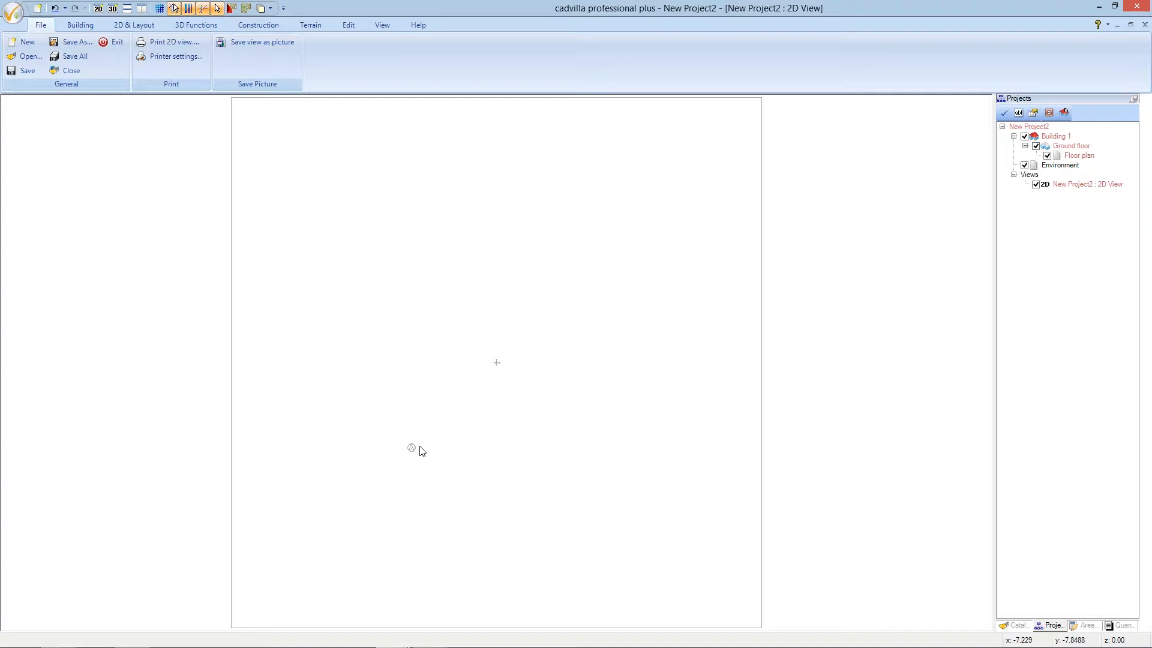
# Step: Hide the origin and north arrow help elements in the 2D view and switch off the Environment layer
pyautogui.rightClick(523, 273)
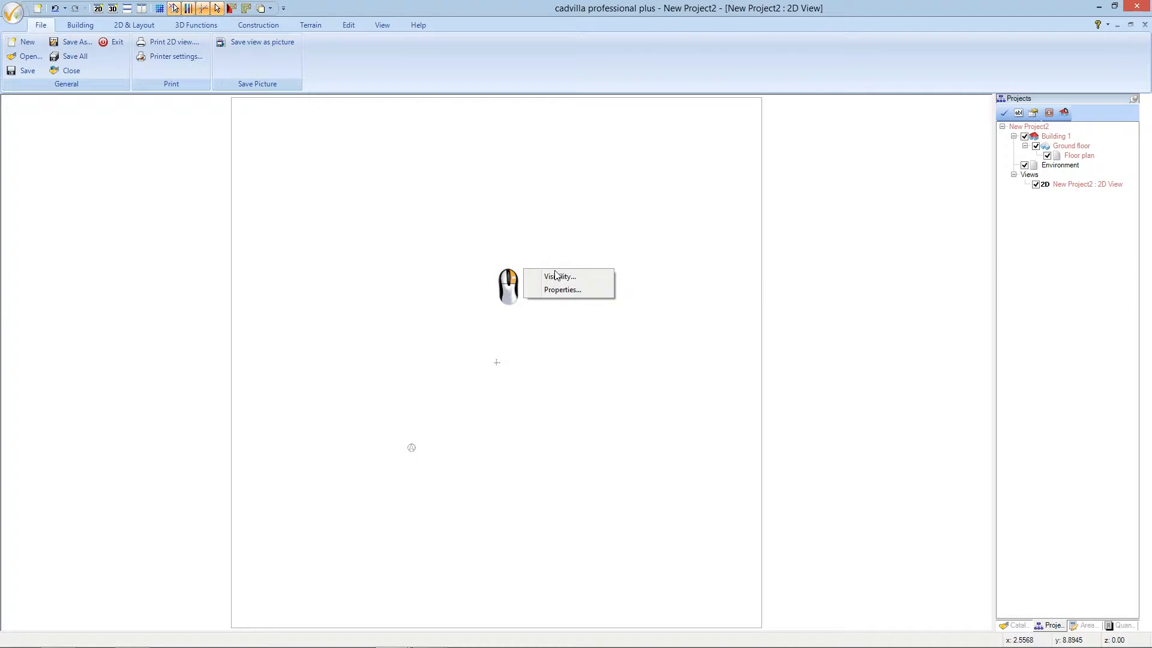
pyautogui.click(592, 284)
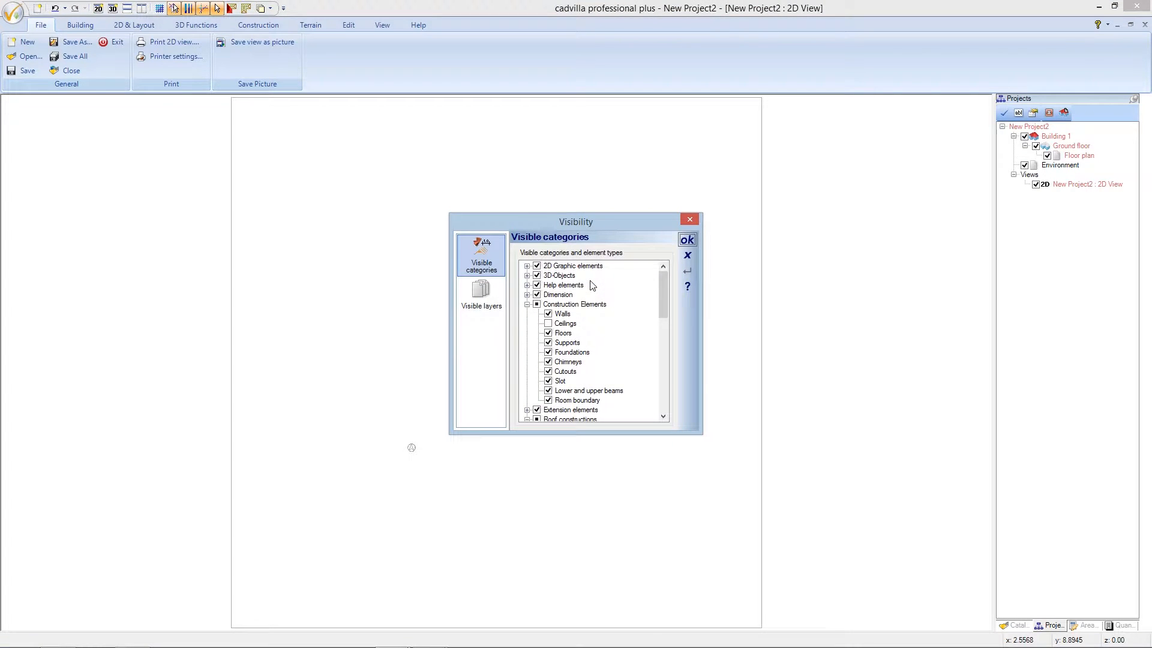
pyautogui.click(527, 285)
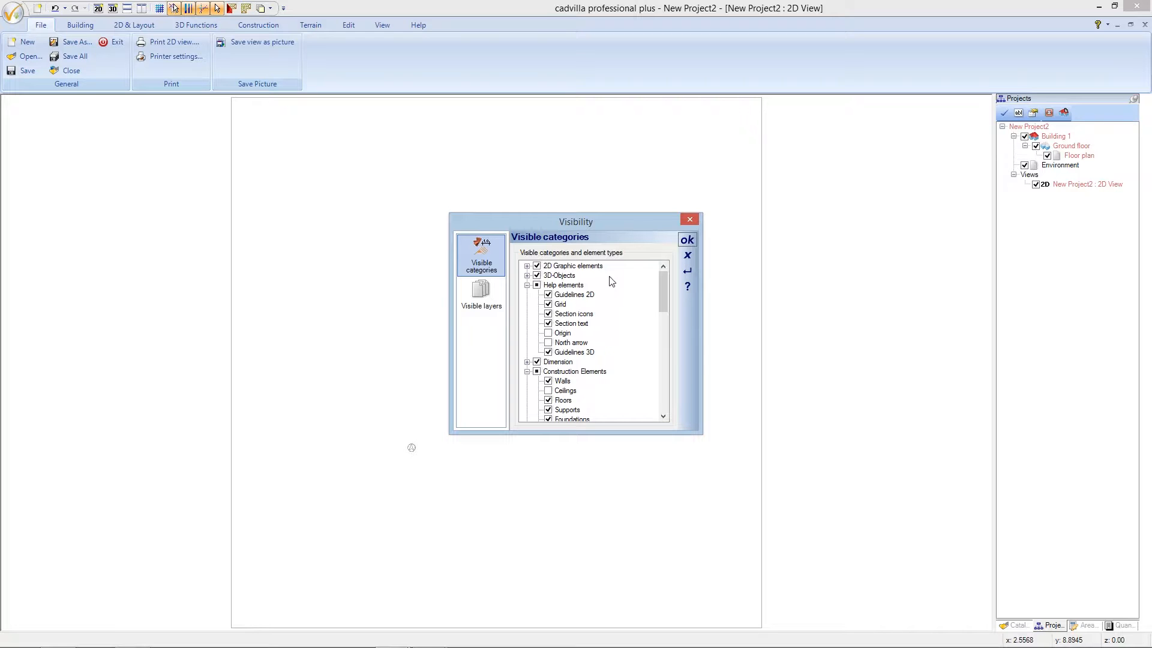
pyautogui.click(687, 241)
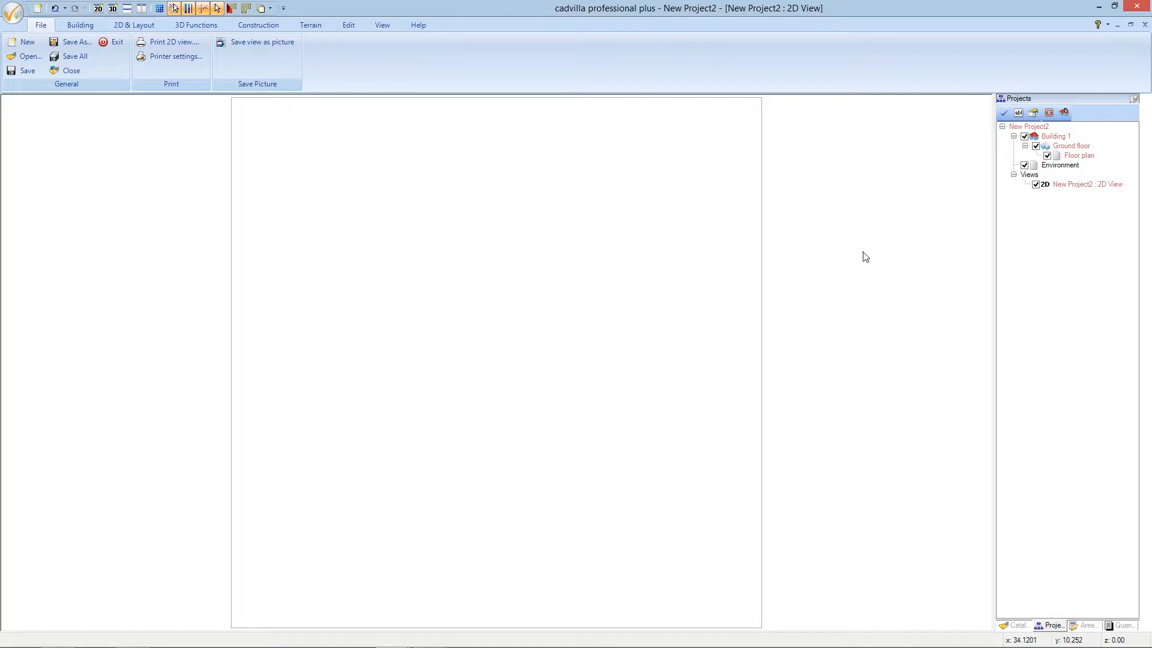
pyautogui.click(1023, 166)
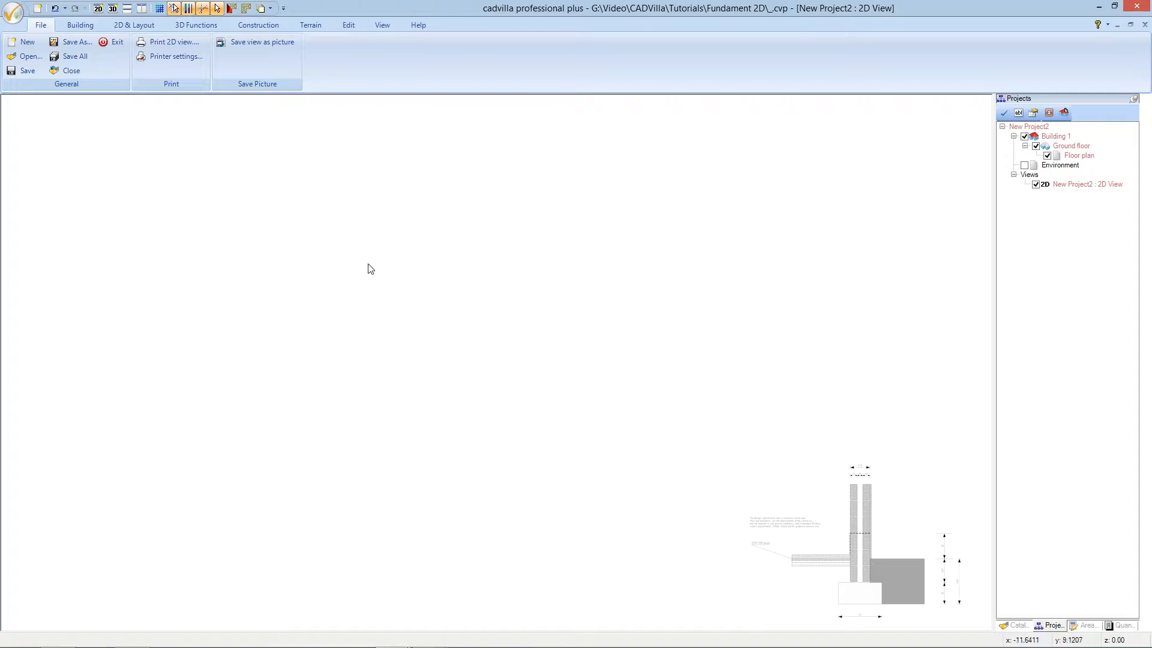
# Step: Insert a horizontal guideline across the middle of the 2D view, with the guideline colour set to lime green
pyautogui.click(122, 26)
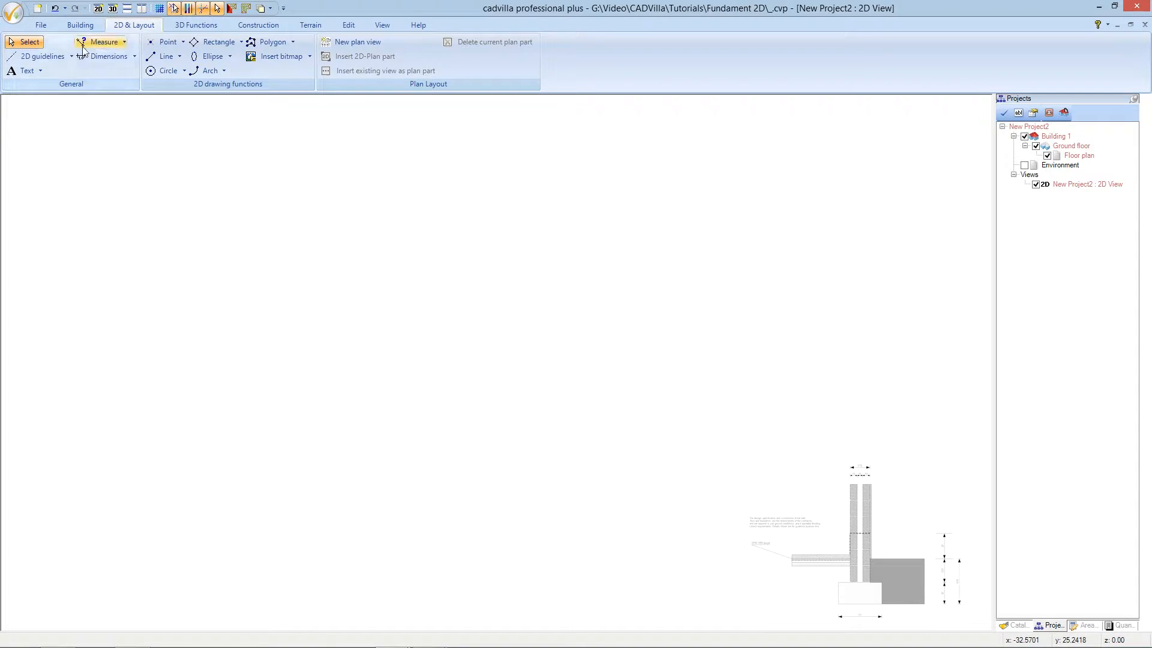
pyautogui.click(61, 59)
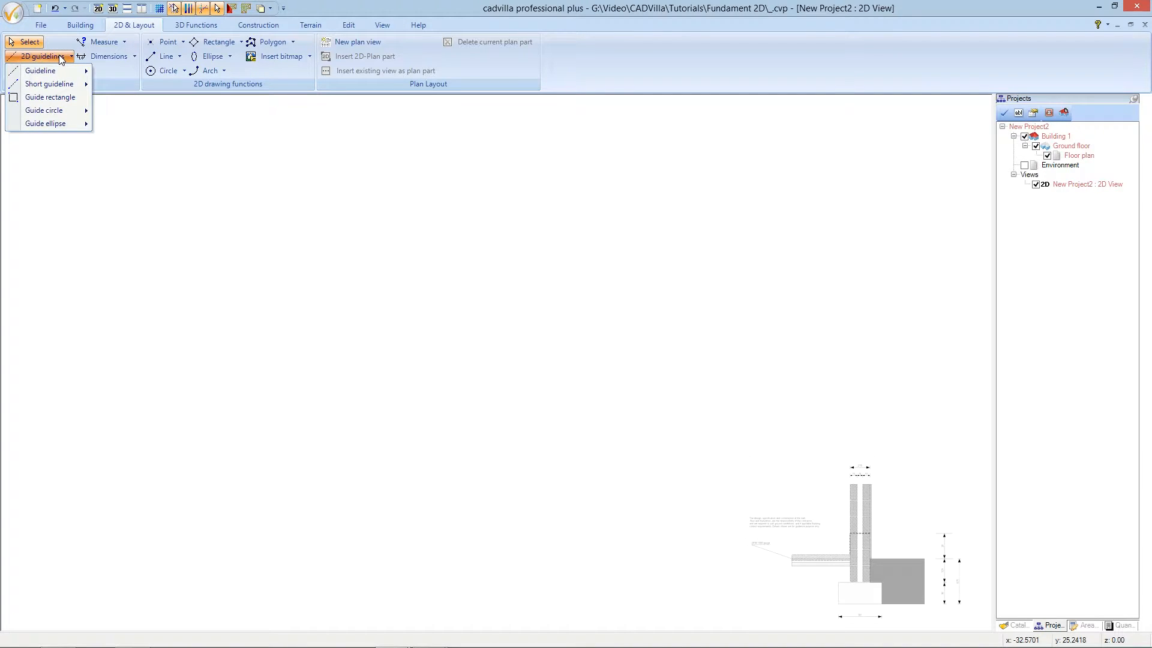
pyautogui.moveTo(71, 76)
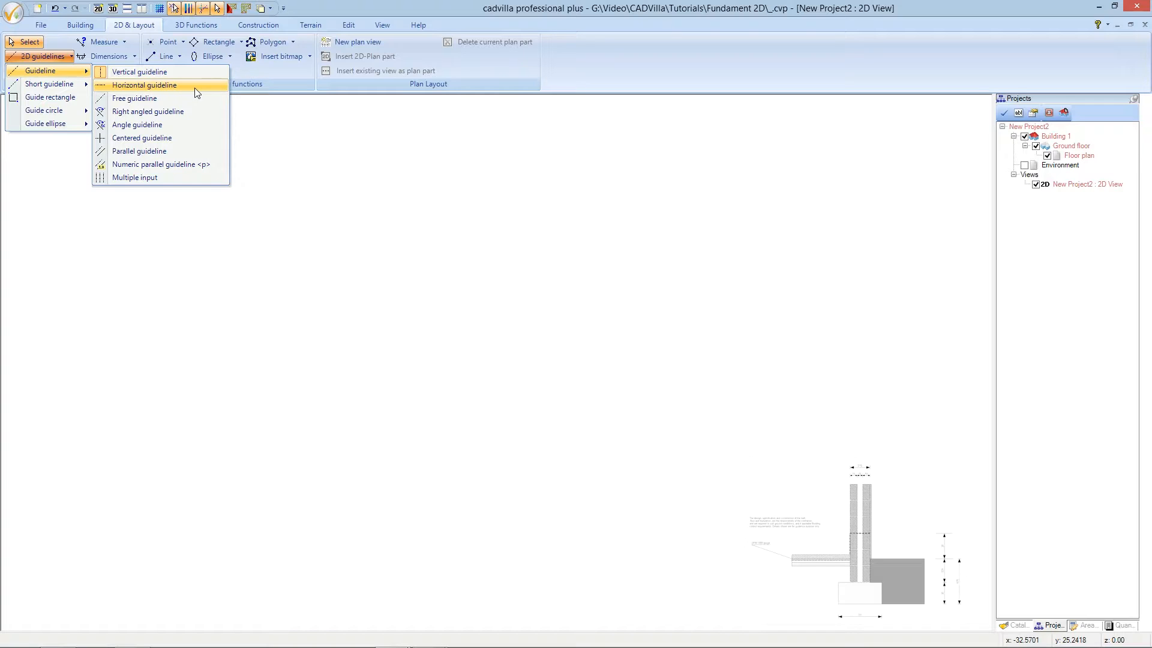
pyautogui.click(196, 87)
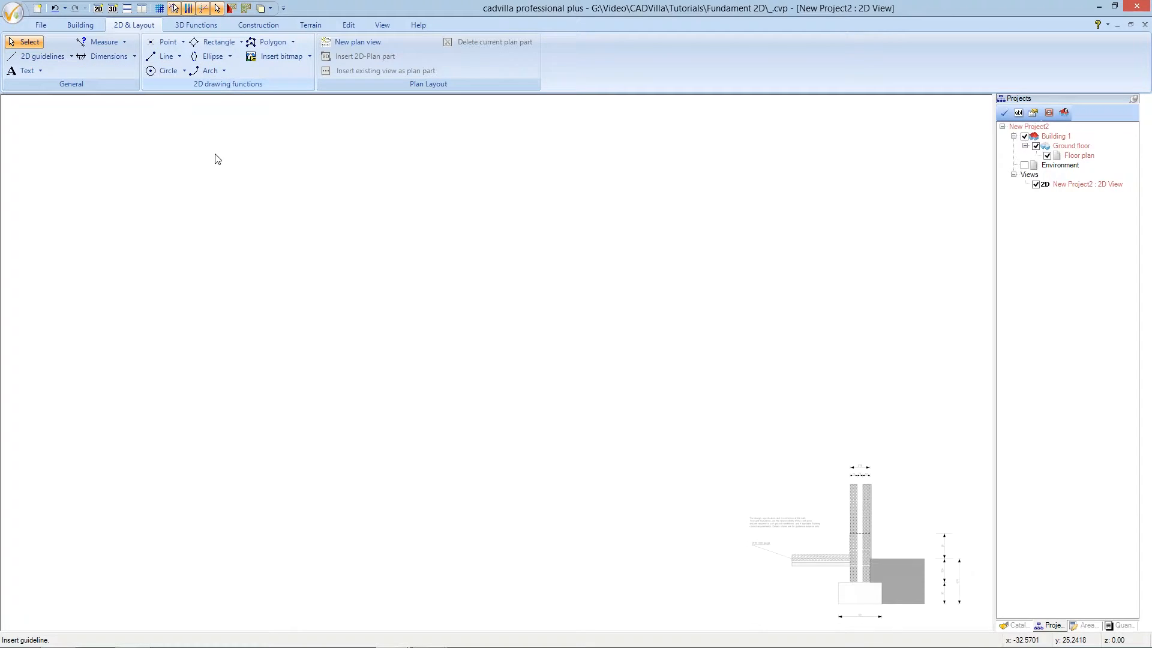
pyautogui.click(236, 187)
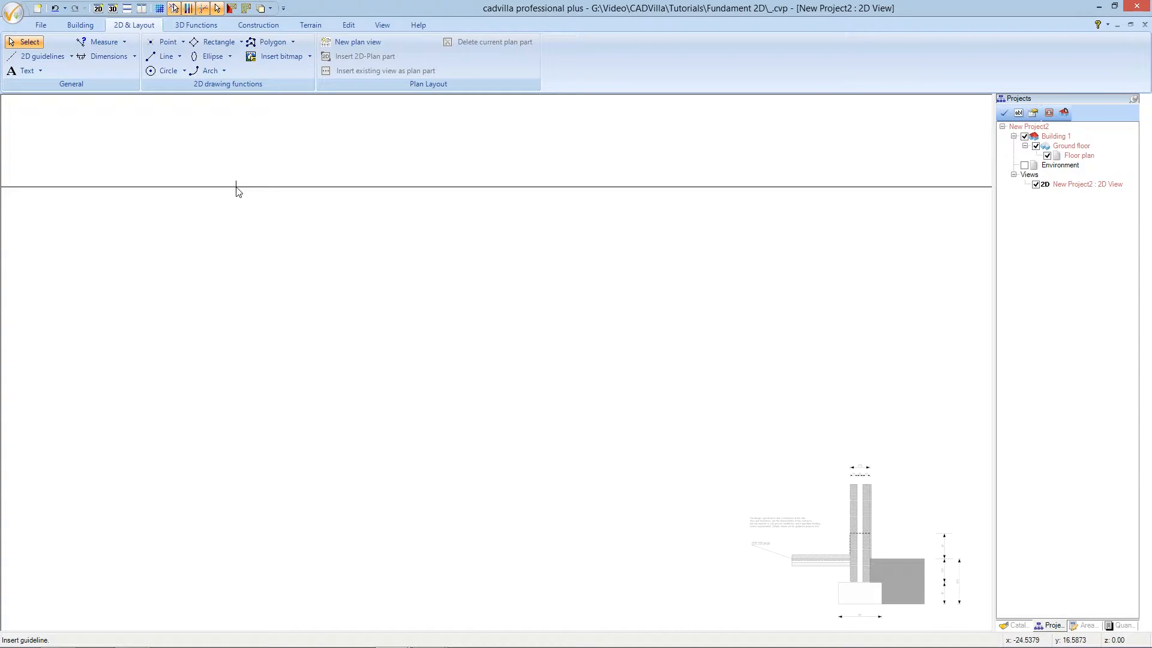
pyautogui.rightClick(235, 187)
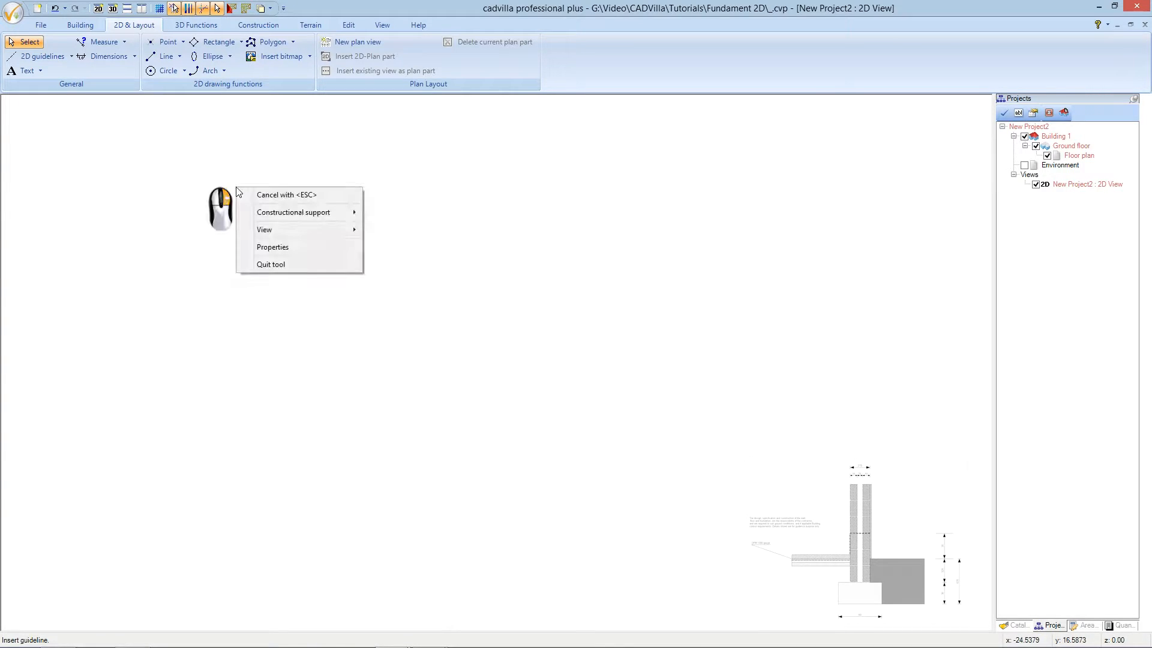
pyautogui.click(335, 246)
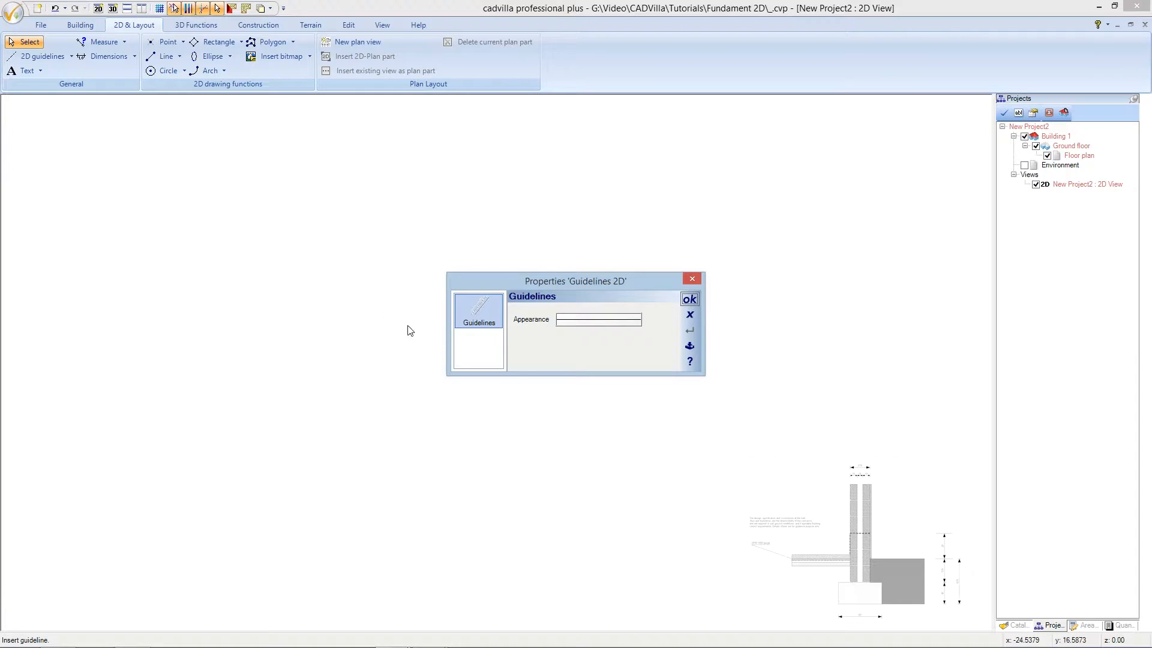
pyautogui.click(569, 322)
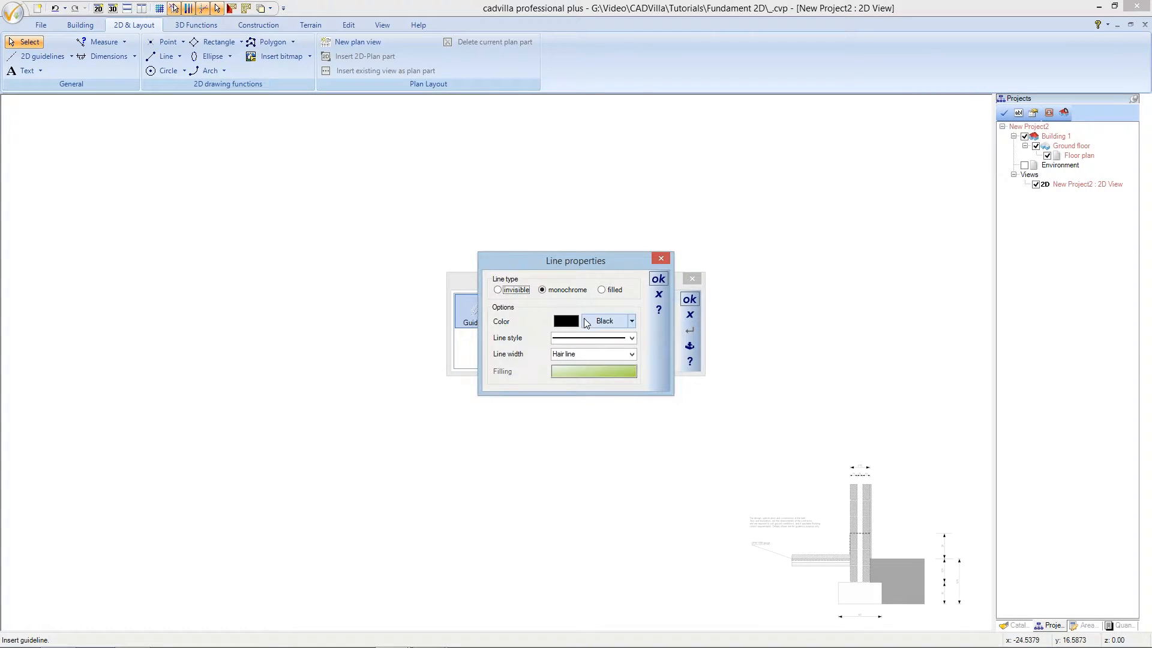
pyautogui.click(602, 321)
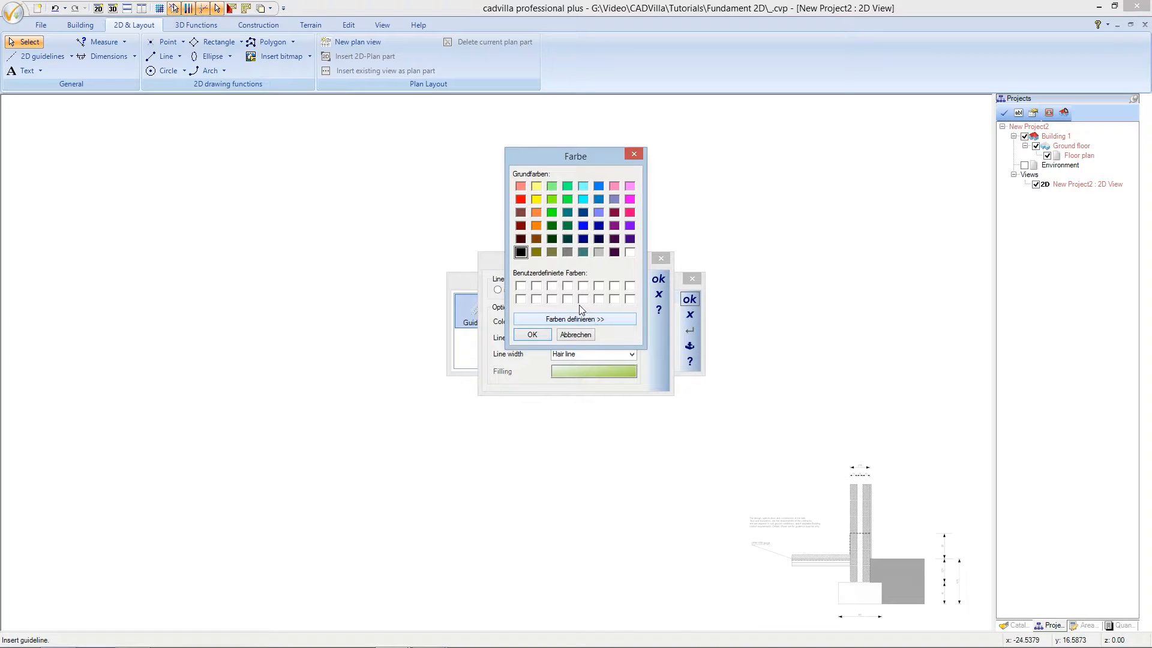
pyautogui.click(552, 212)
pyautogui.click(542, 332)
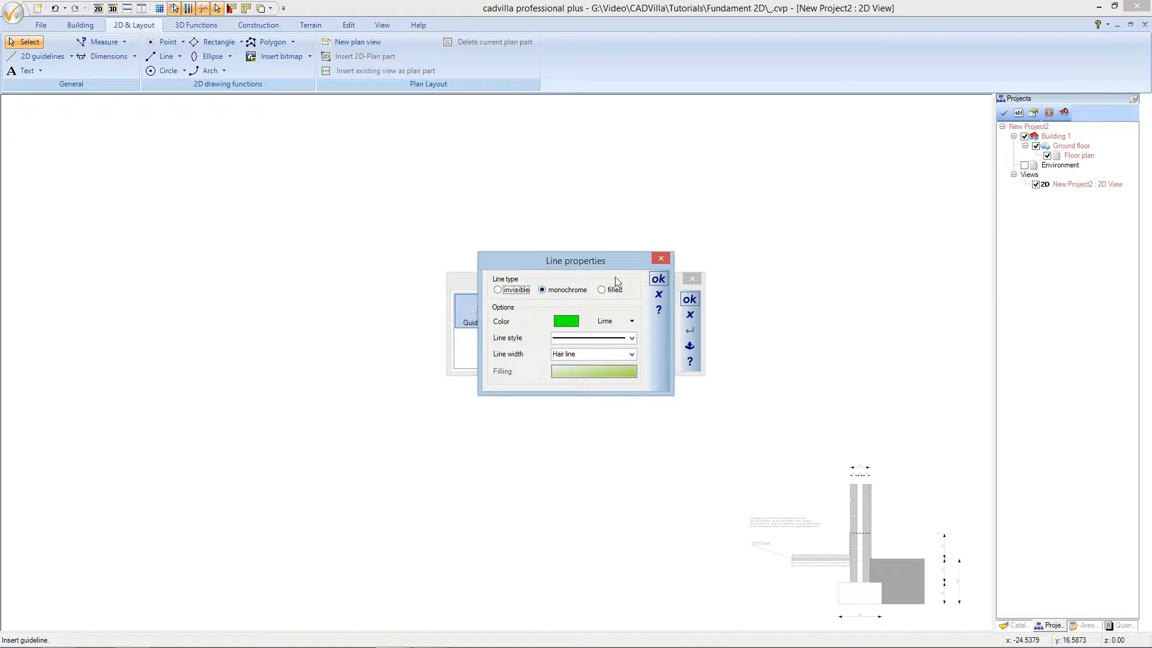
pyautogui.click(658, 279)
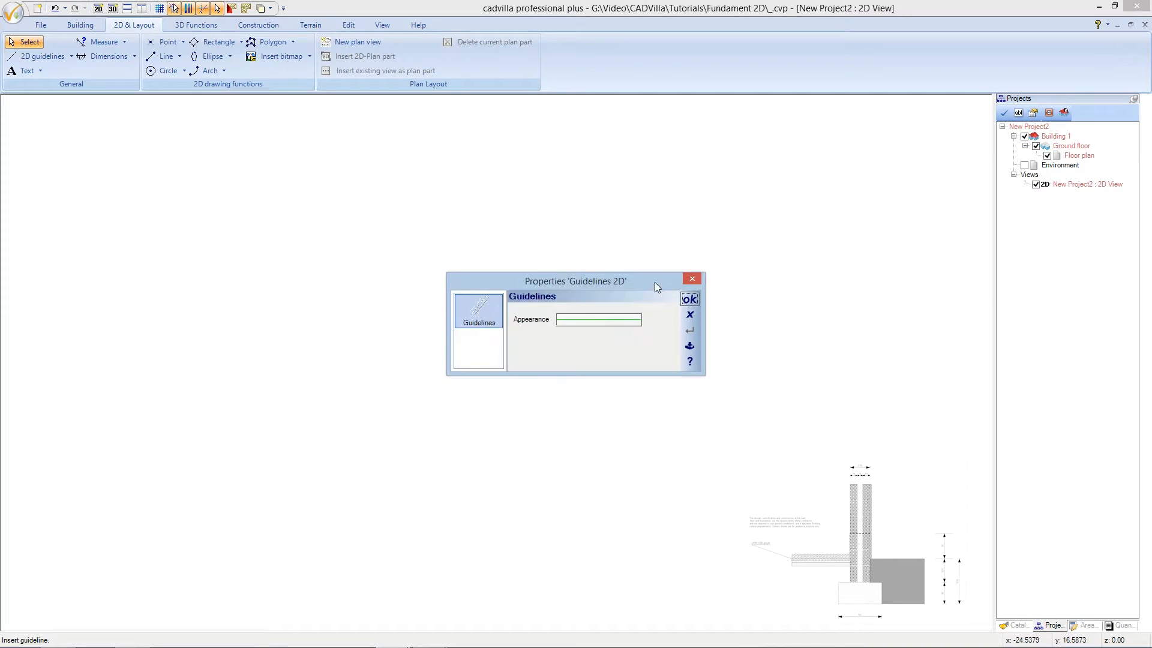
pyautogui.click(688, 299)
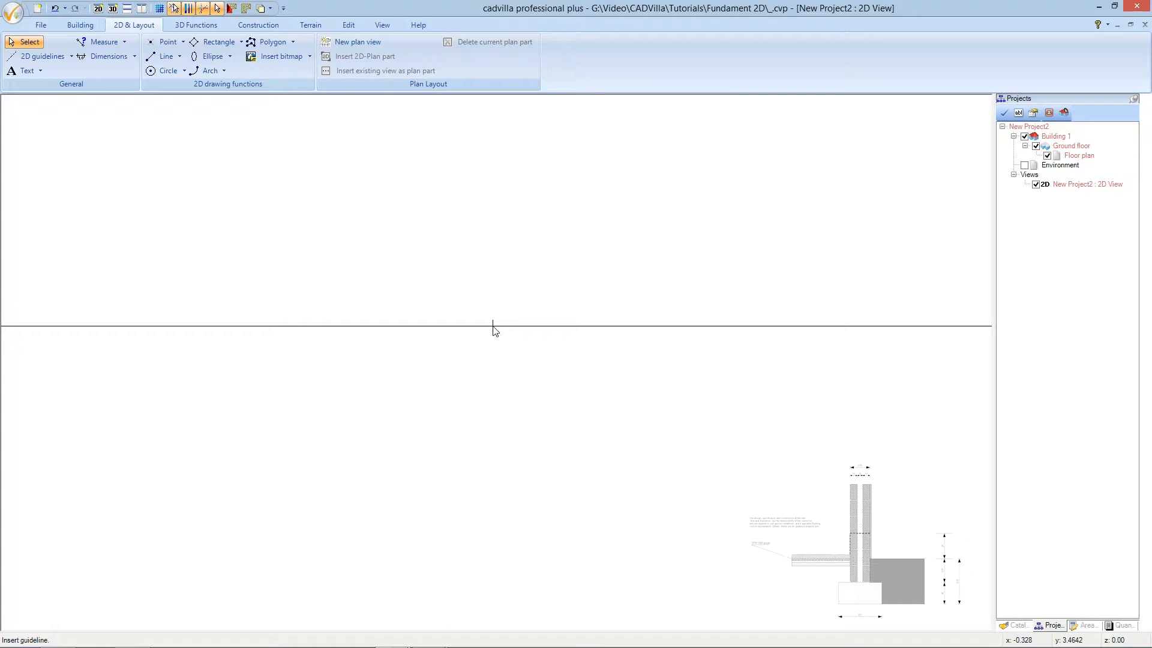
pyautogui.click(494, 326)
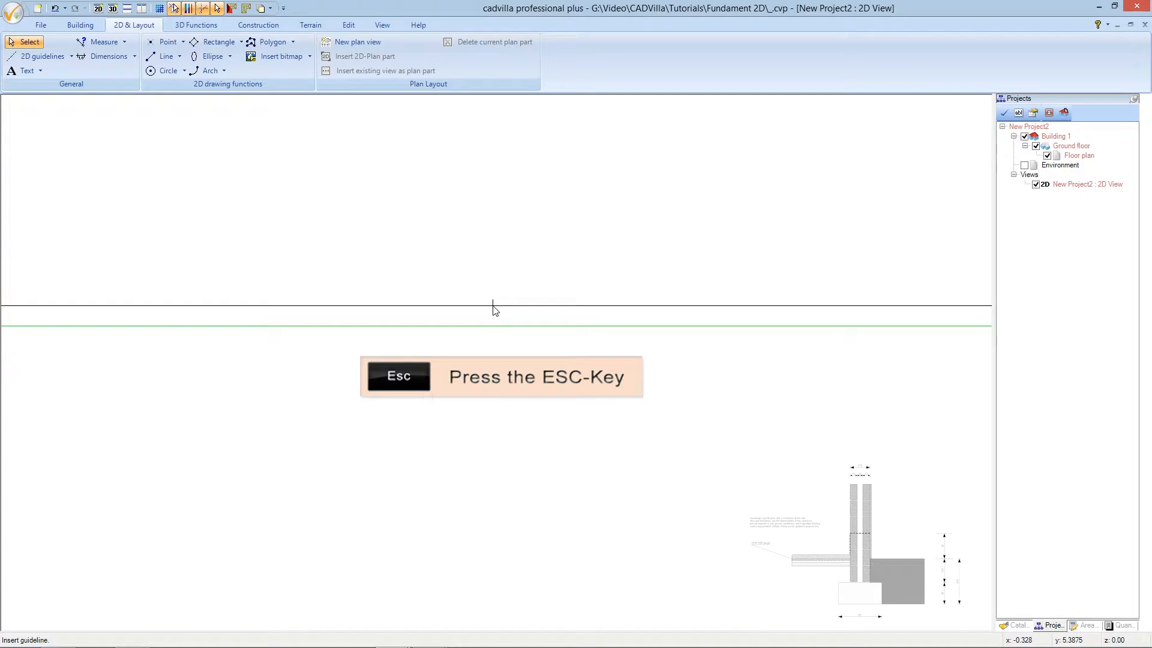
pyautogui.press('Escape')
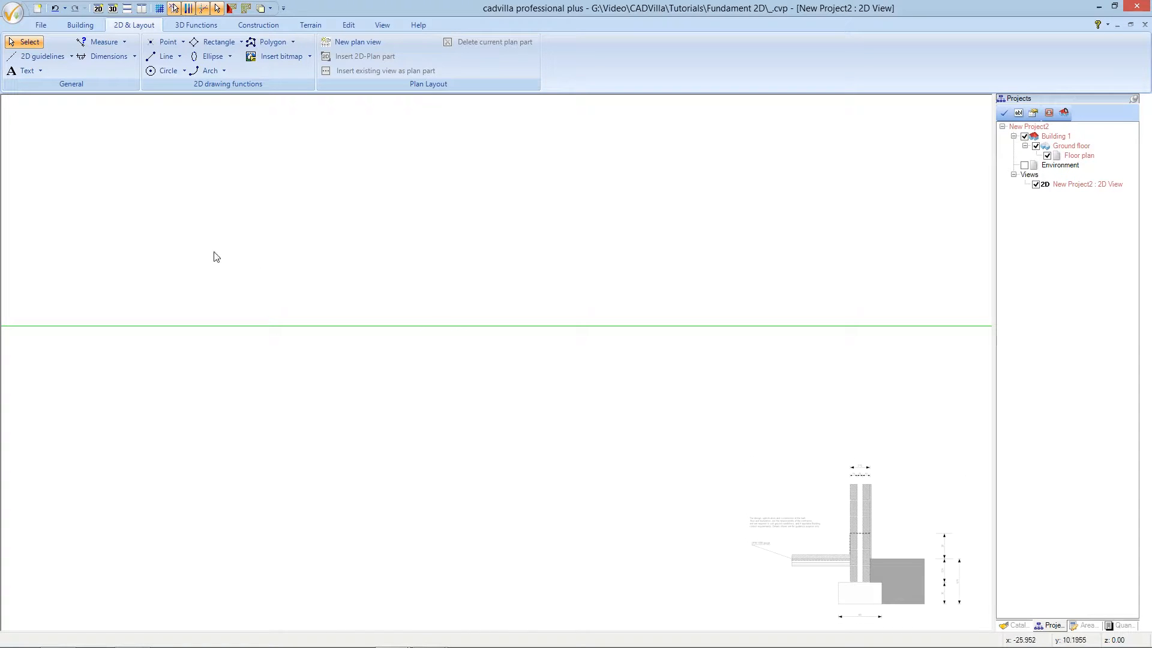
# Step: Add a numeric parallel guideline 0,68 m below the horizontal guideline
pyautogui.click(58, 58)
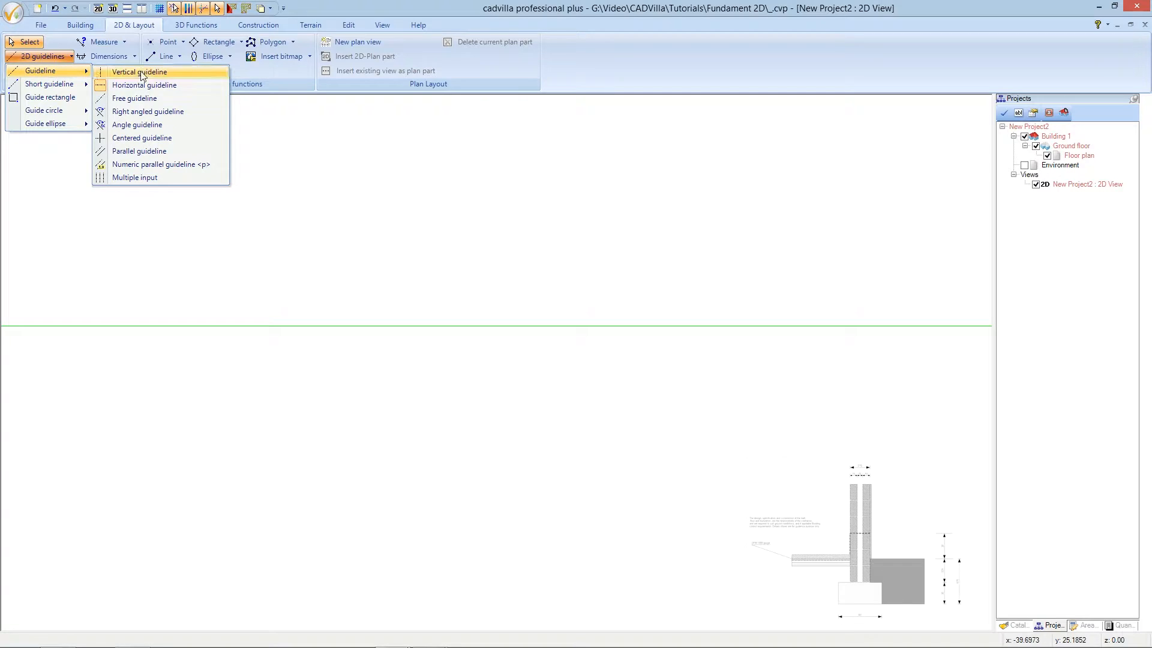
pyautogui.click(216, 165)
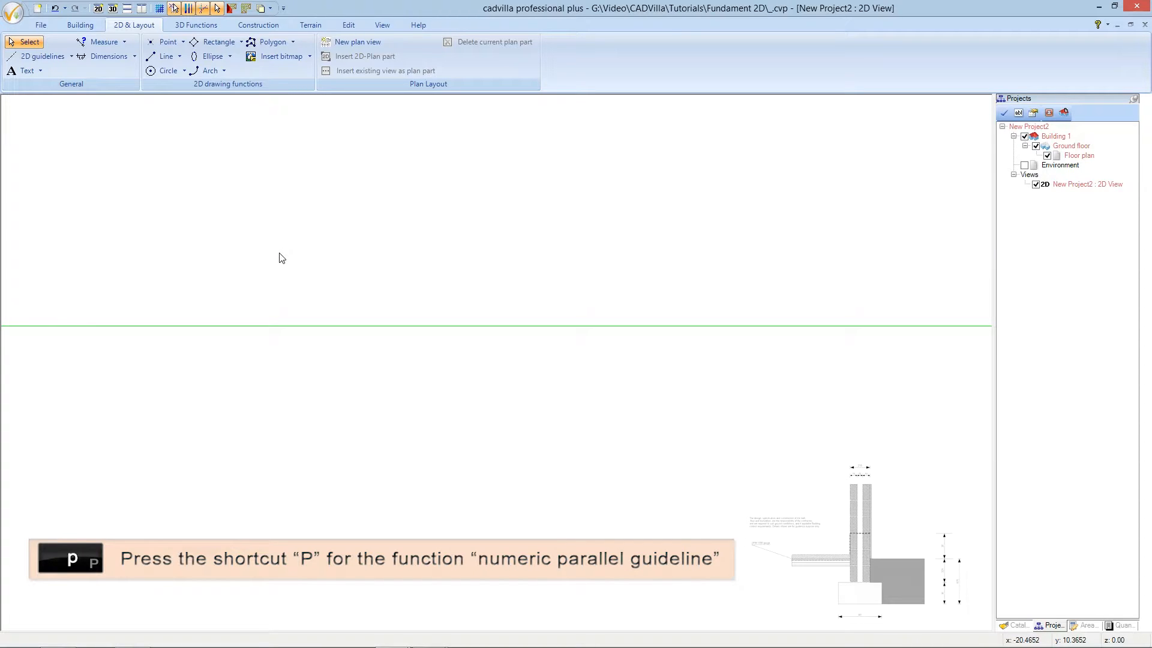
pyautogui.press('p')
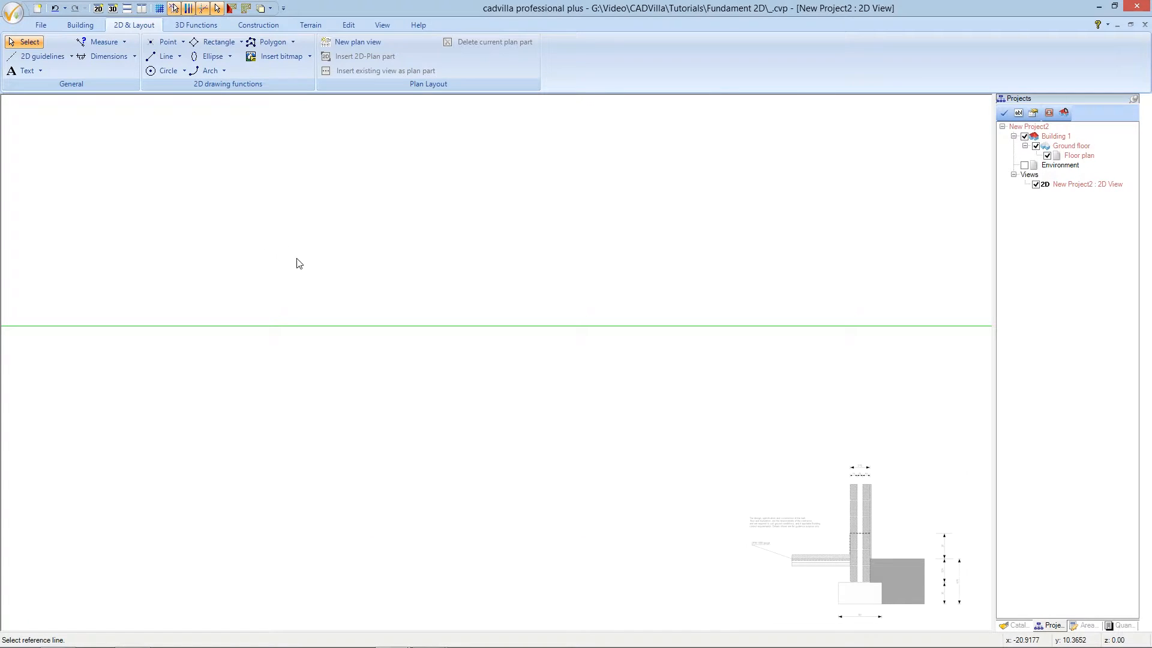
pyautogui.click(329, 326)
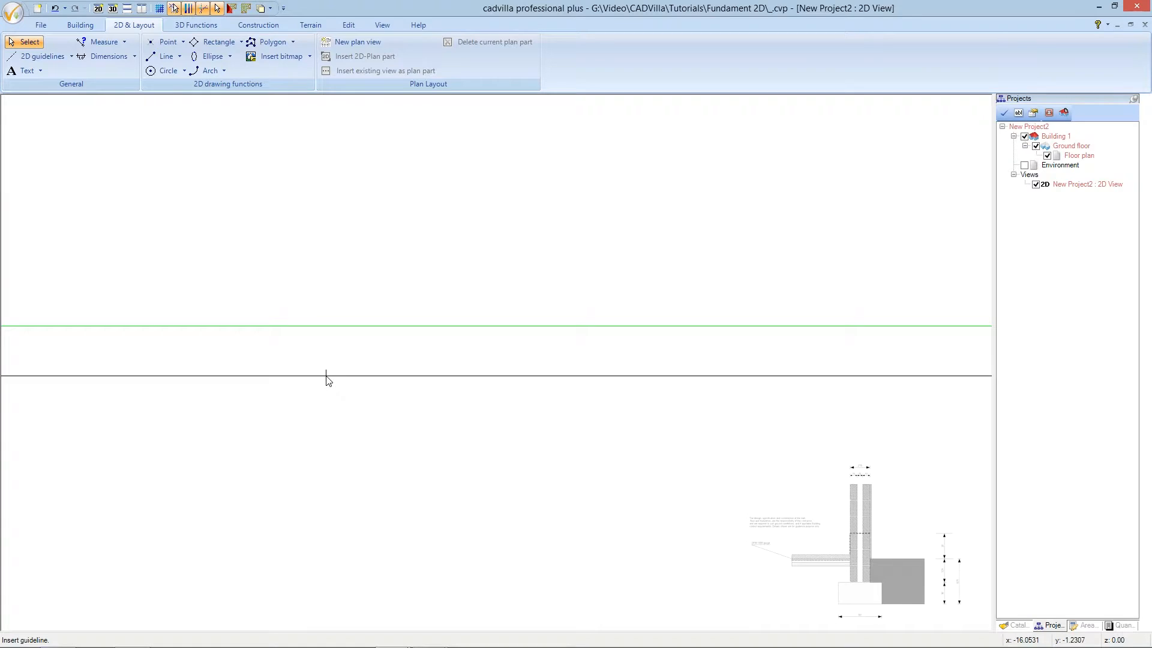
pyautogui.click(326, 376)
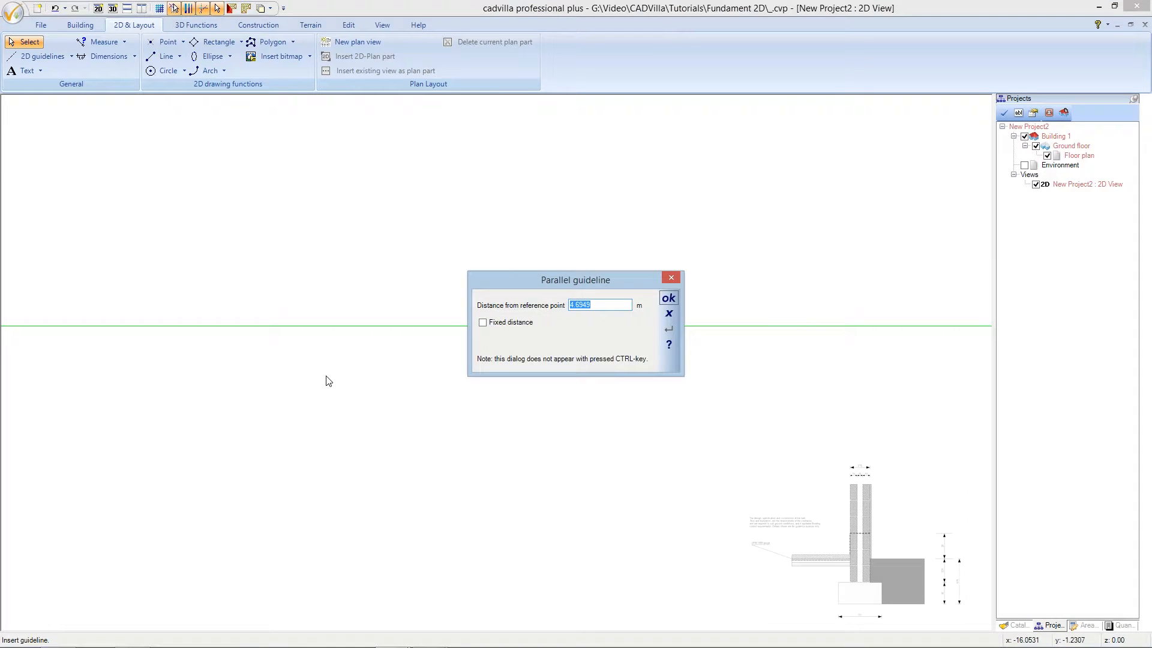
pyautogui.write('0,68')
pyautogui.click(663, 300)
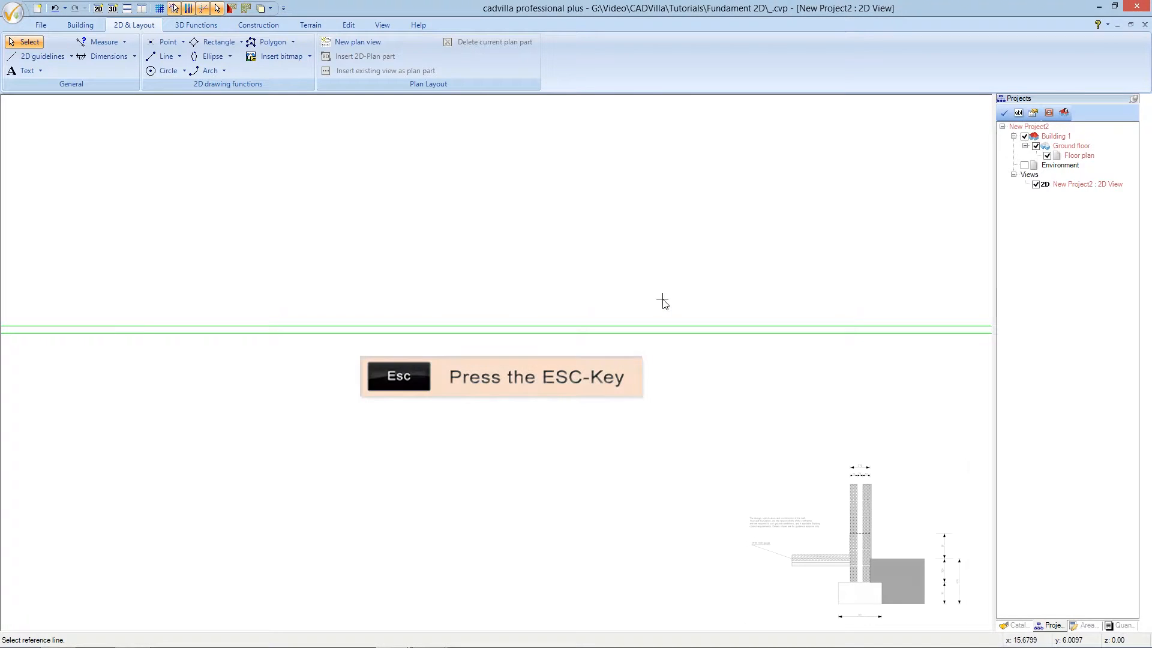
pyautogui.press('Escape')
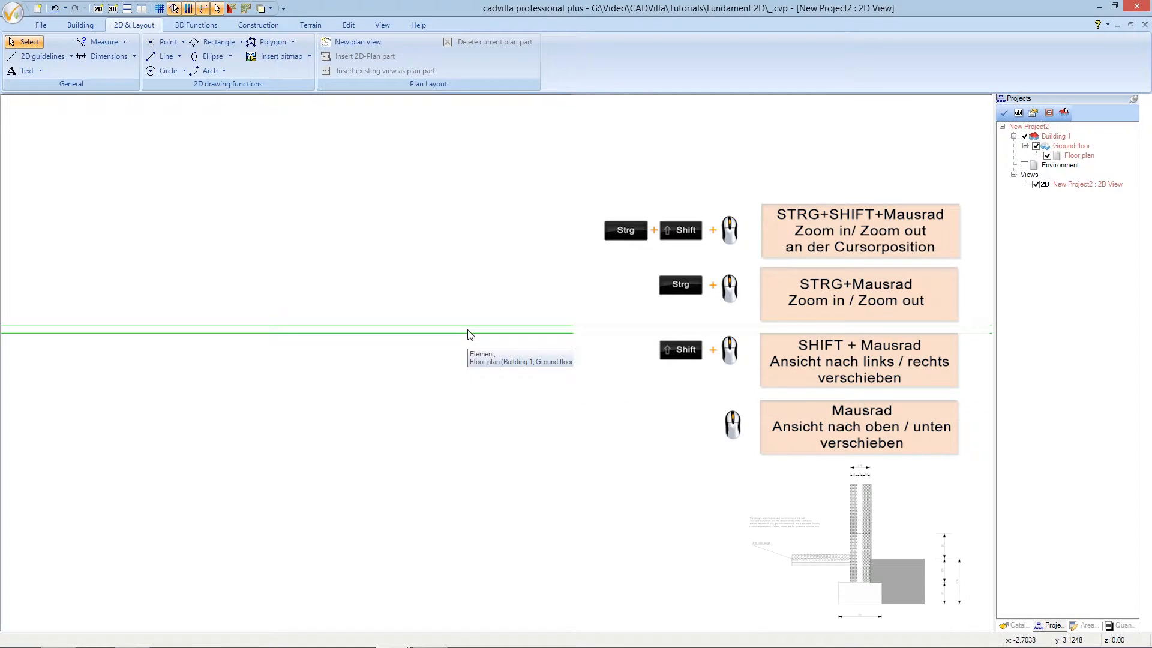
pyautogui.keyDown('ctrl'); pyautogui.scroll(4, 470, 334); pyautogui.keyUp('ctrl')
pyautogui.keyDown('ctrl'); pyautogui.scroll(3, 470, 334); pyautogui.keyUp('ctrl')
pyautogui.keyDown('ctrl'); pyautogui.scroll(1, 470, 334); pyautogui.keyUp('ctrl')
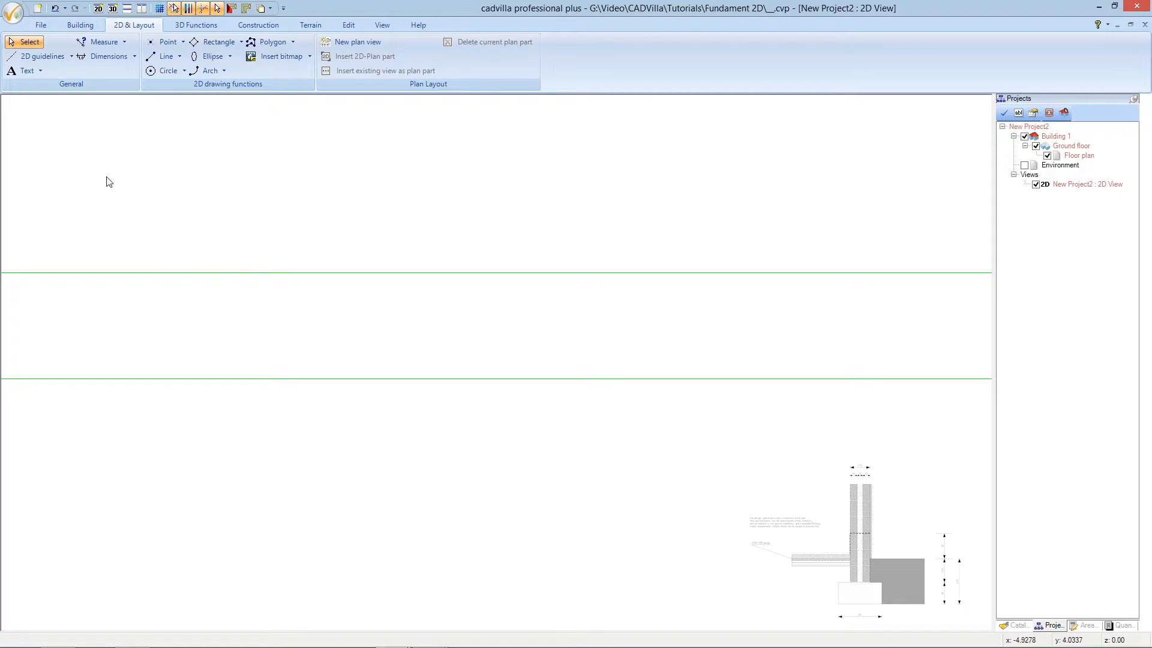
# Step: Insert a vertical guideline crossing both horizontal guidelines, left of the middle of the 2D view
pyautogui.click(64, 58)
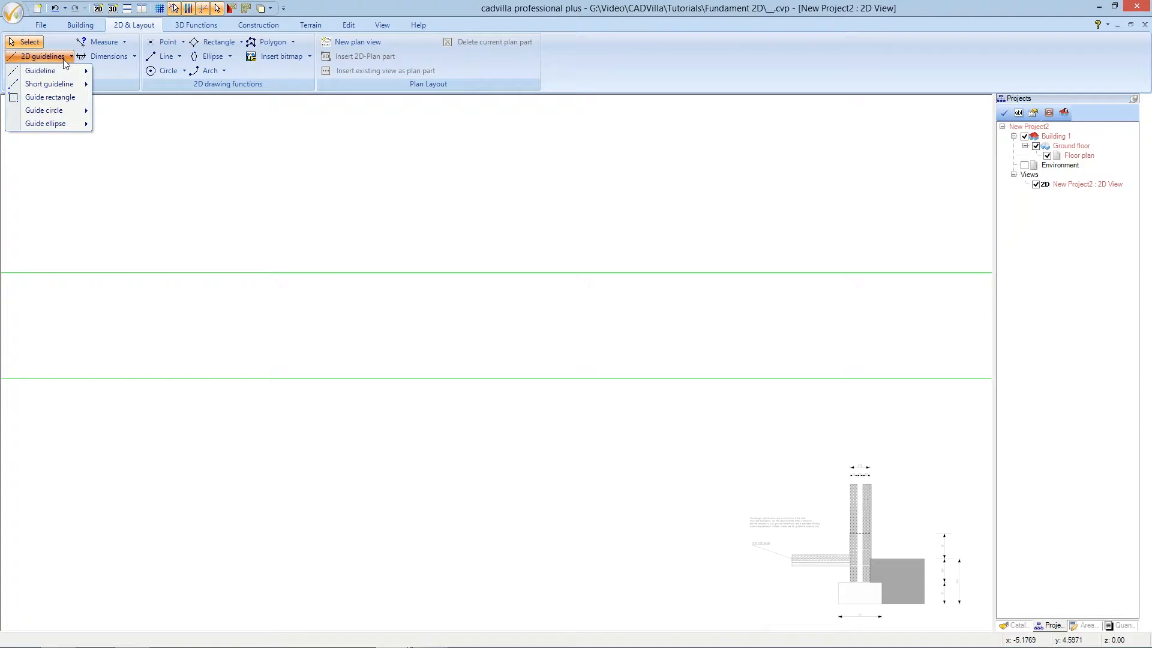
pyautogui.moveTo(66, 71)
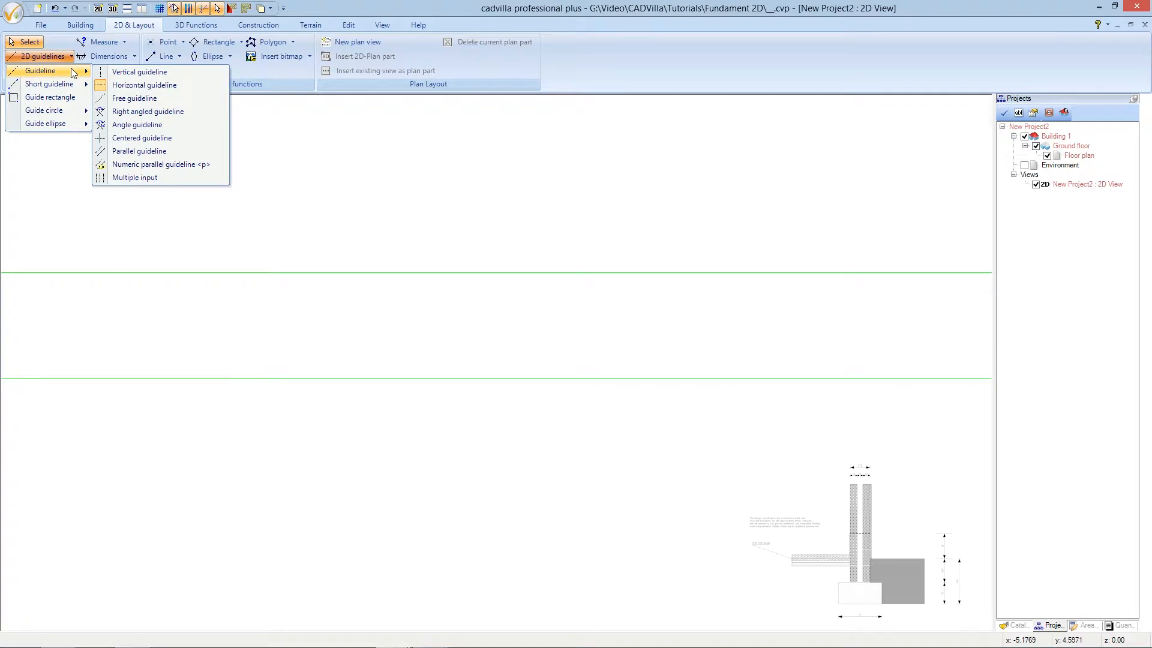
pyautogui.click(172, 70)
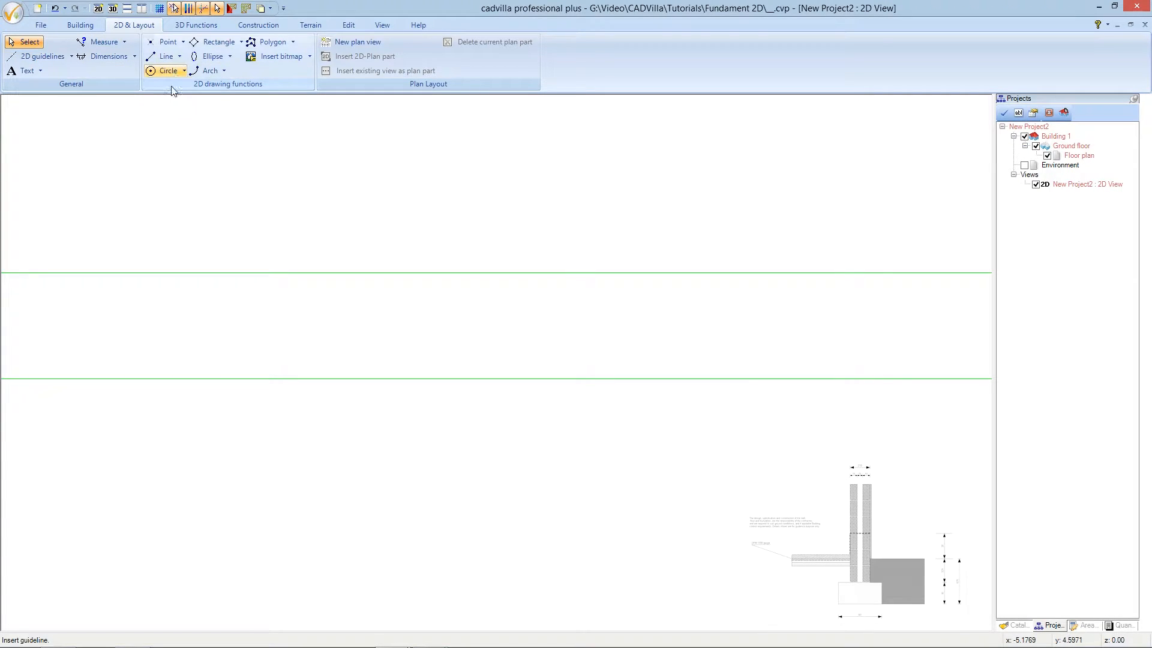
pyautogui.click(346, 233)
pyautogui.press('Escape')
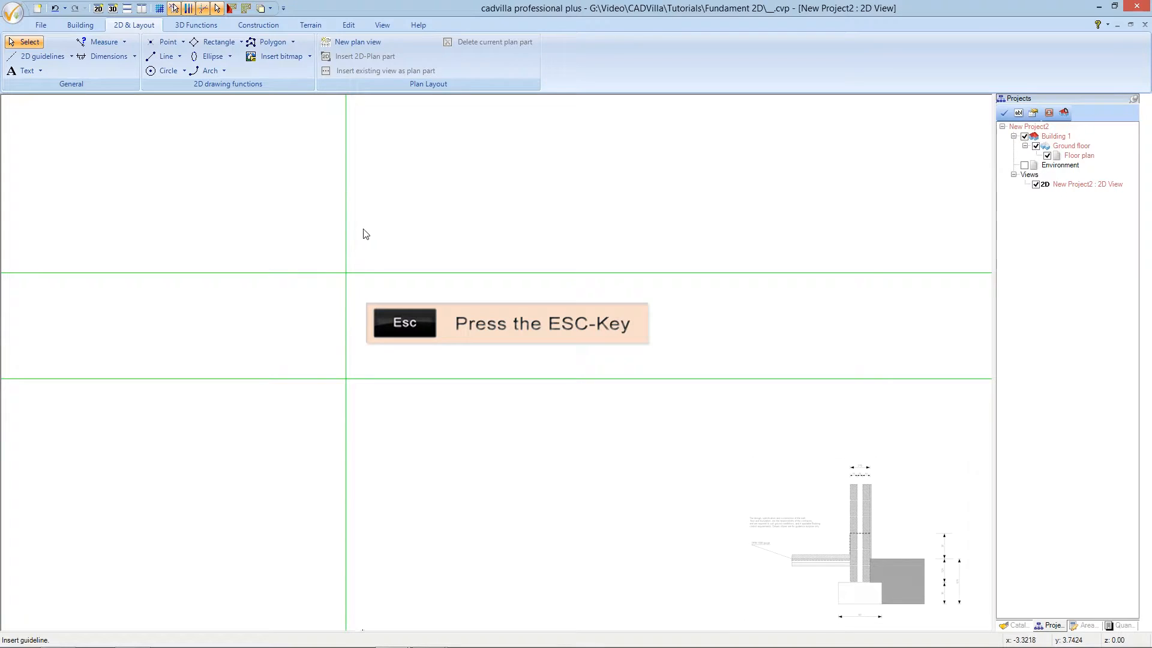
pyautogui.press('Escape')
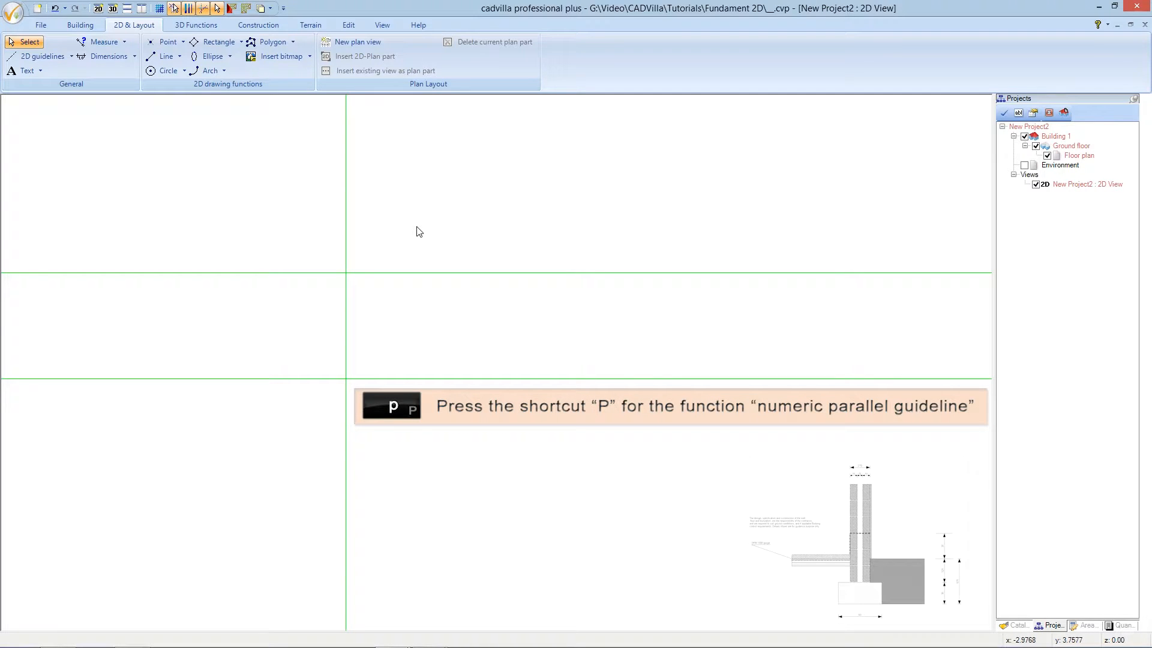
# Step: Add a numeric parallel guideline 0,6 m to the right of the vertical guideline
pyautogui.press('p')
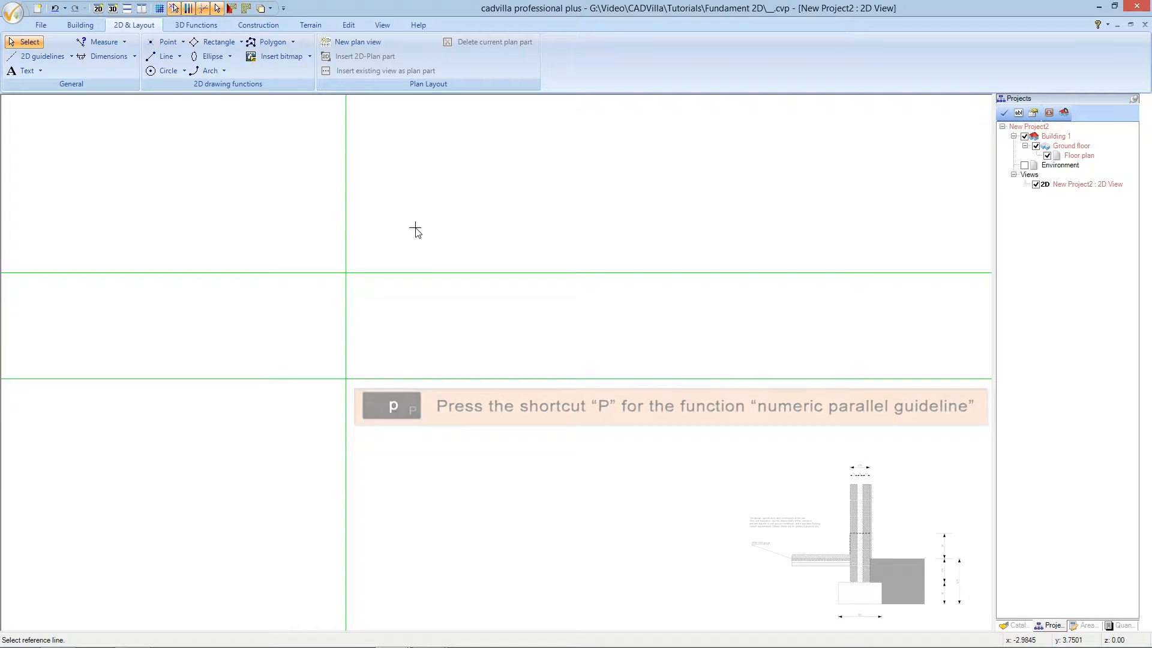
pyautogui.click(346, 307)
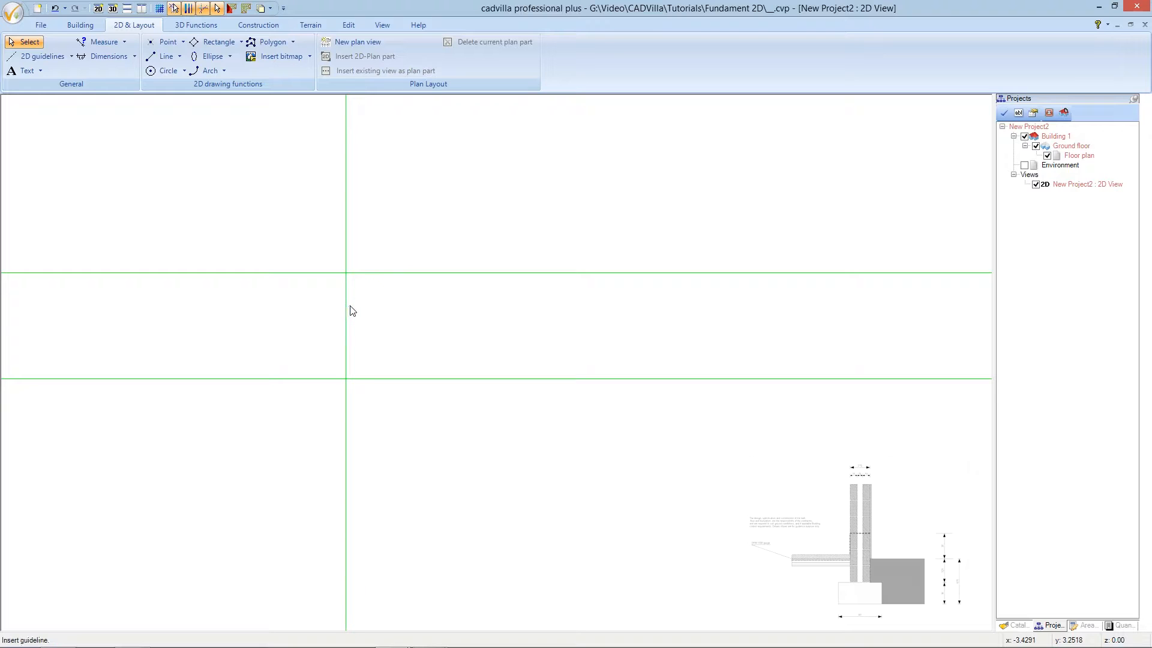
pyautogui.click(435, 313)
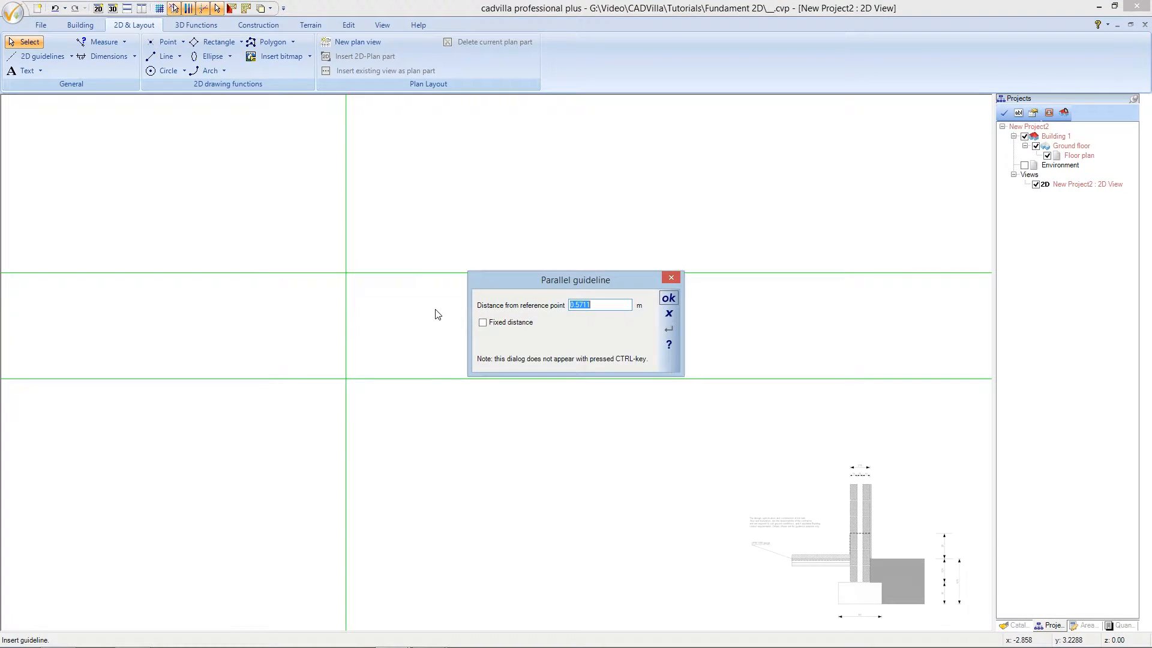
pyautogui.write('0,6')
pyautogui.press('Return')
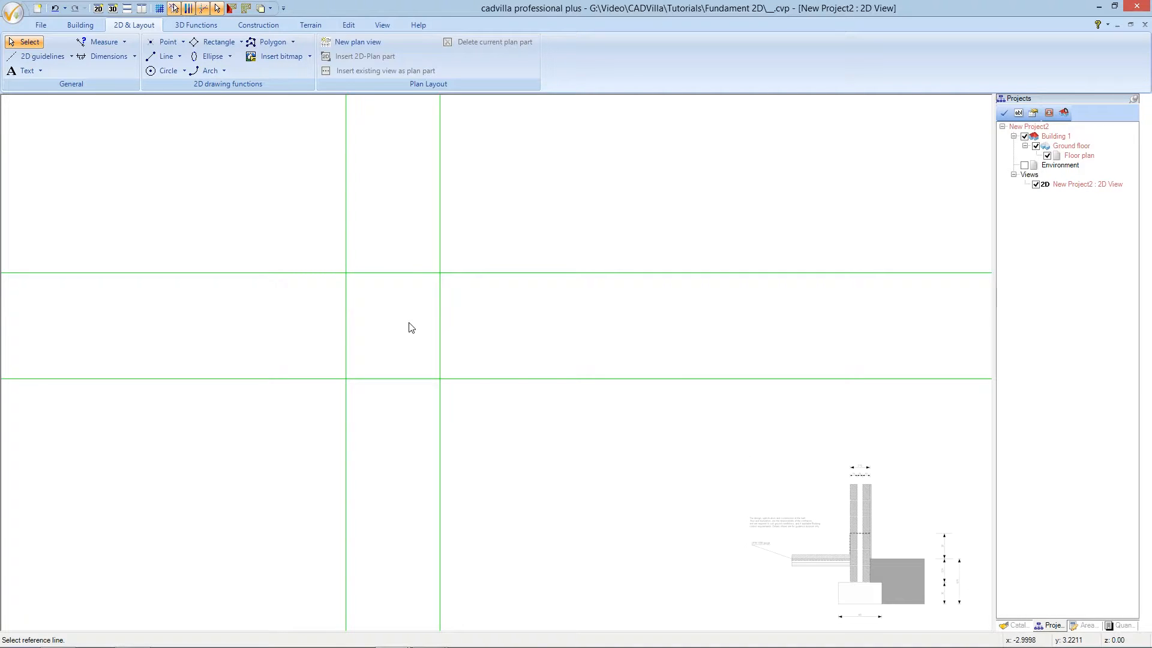
# Step: Add a numeric parallel guideline 0,30 m above the lower horizontal guideline
pyautogui.click(397, 378)
pyautogui.click(397, 337)
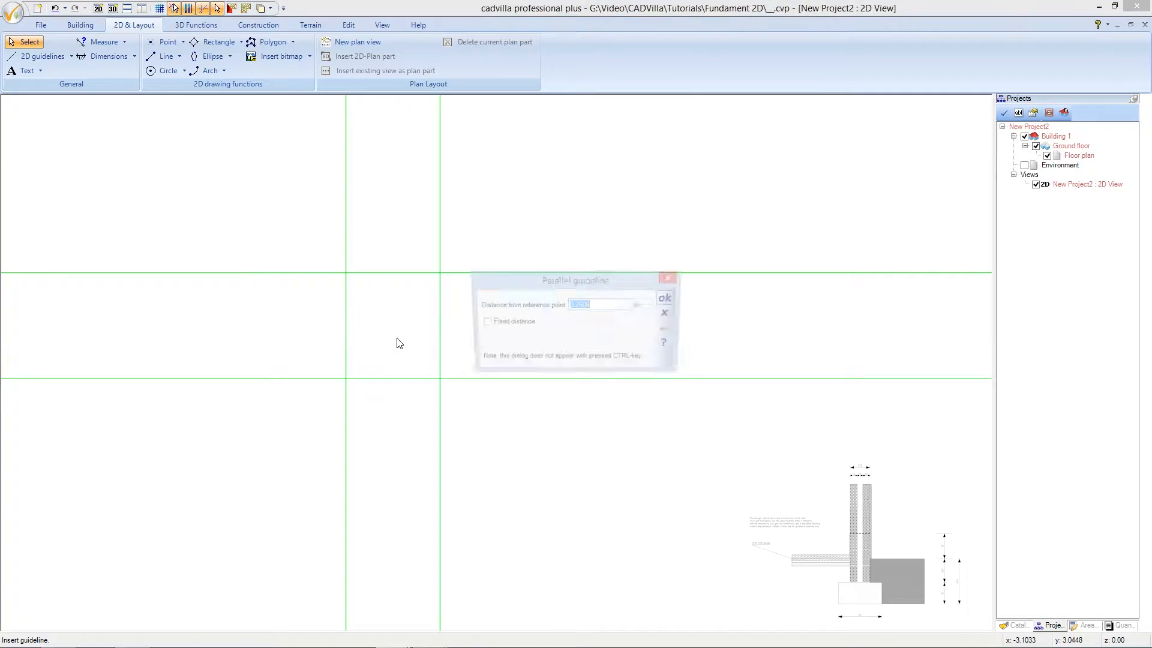
pyautogui.write('0,3')
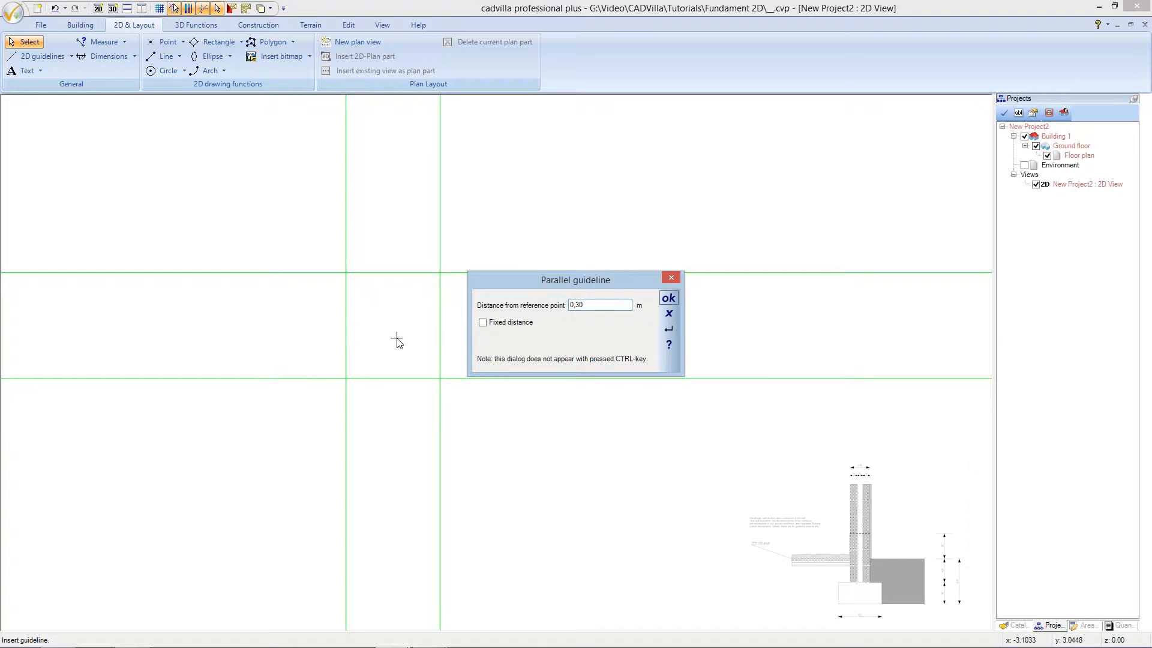
pyautogui.press('Return')
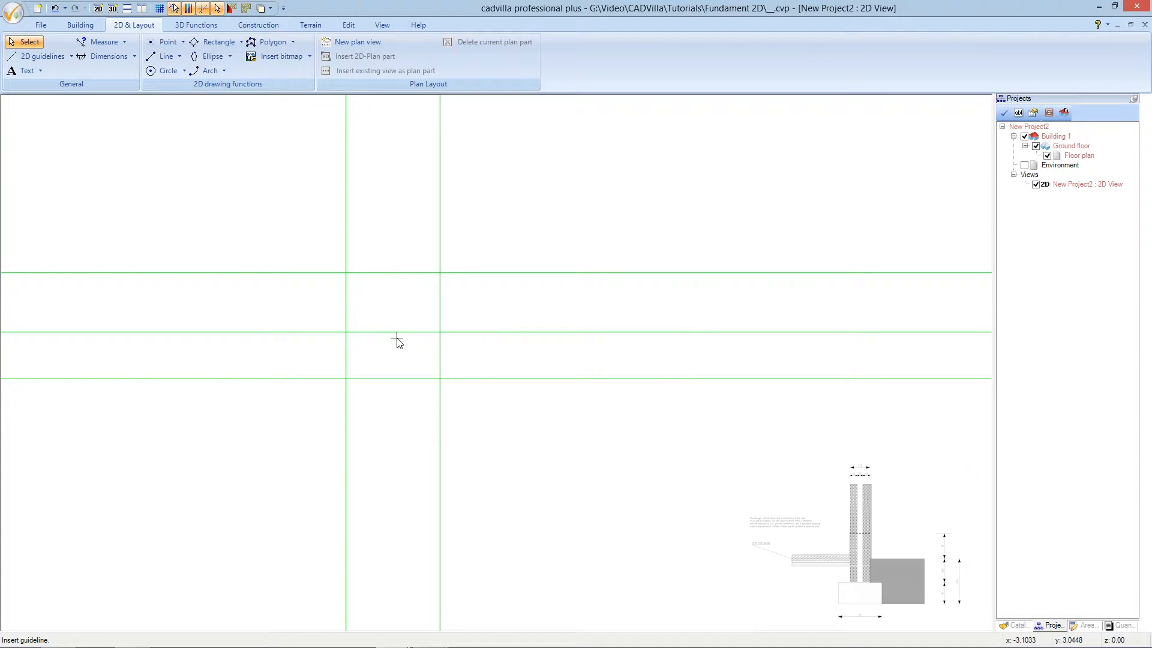
pyautogui.press('Escape')
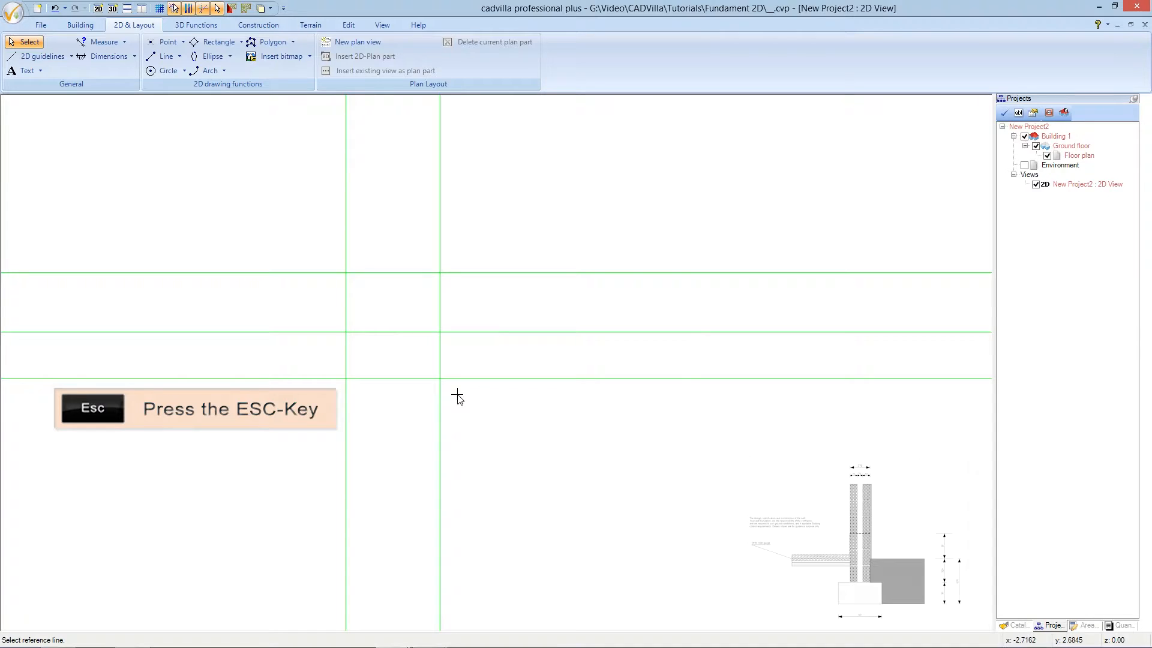
pyautogui.press('Escape')
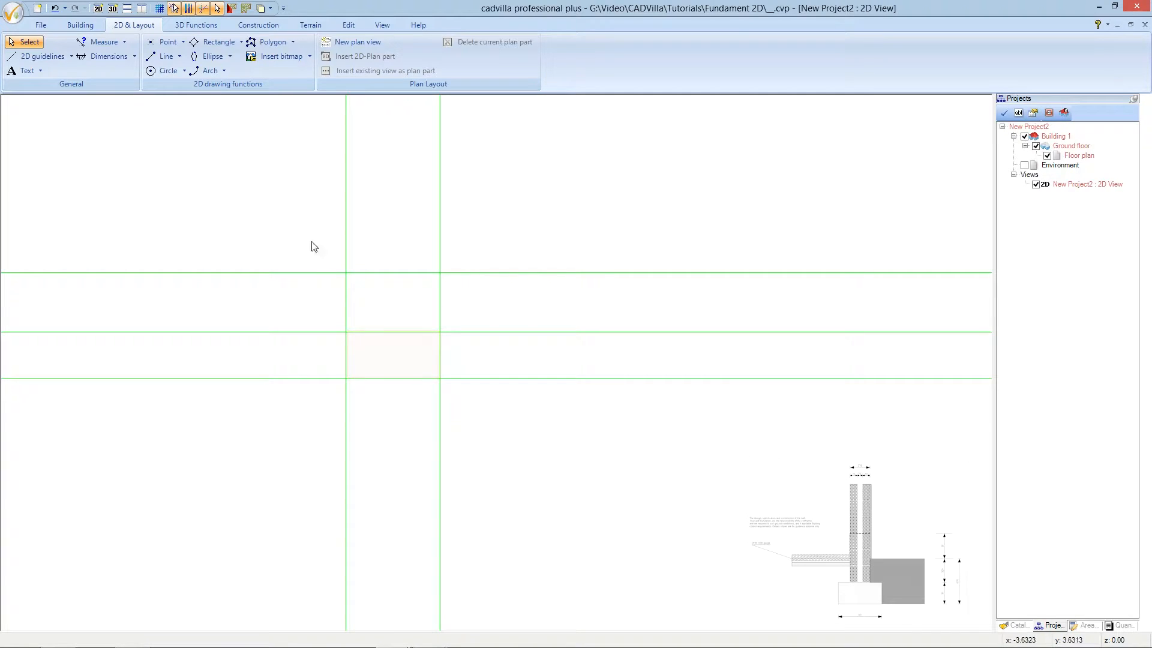
# Step: Draw the foundation rectangle between the two vertical guidelines and the two lower horizontal guidelines, corner to corner
pyautogui.click(238, 45)
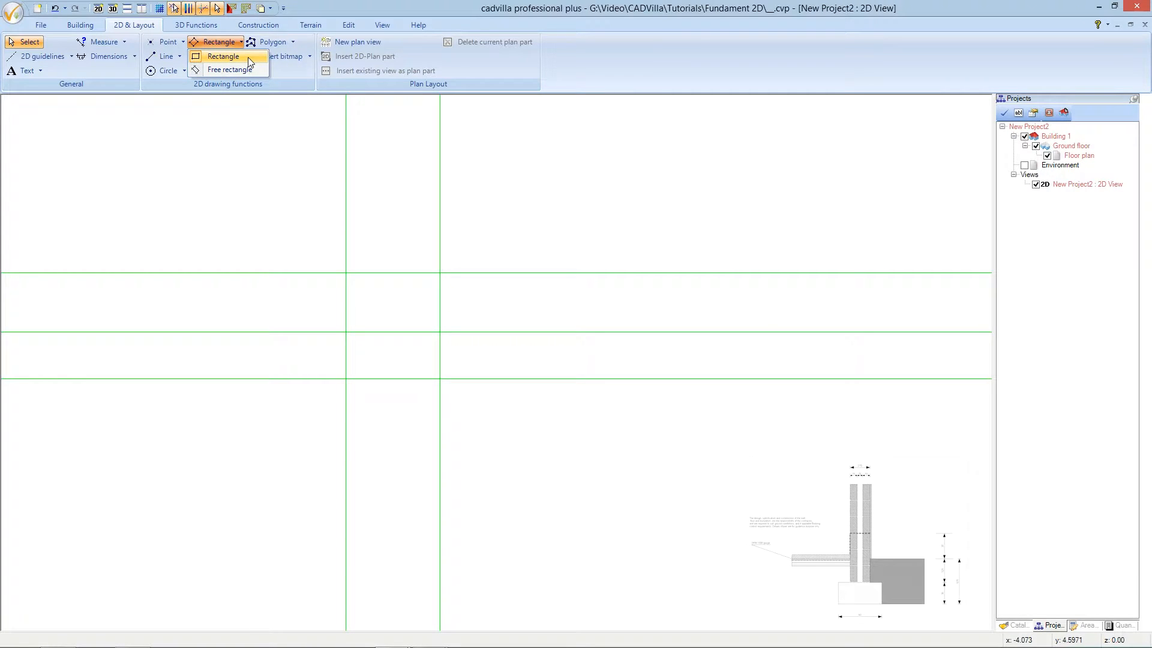
pyautogui.click(249, 58)
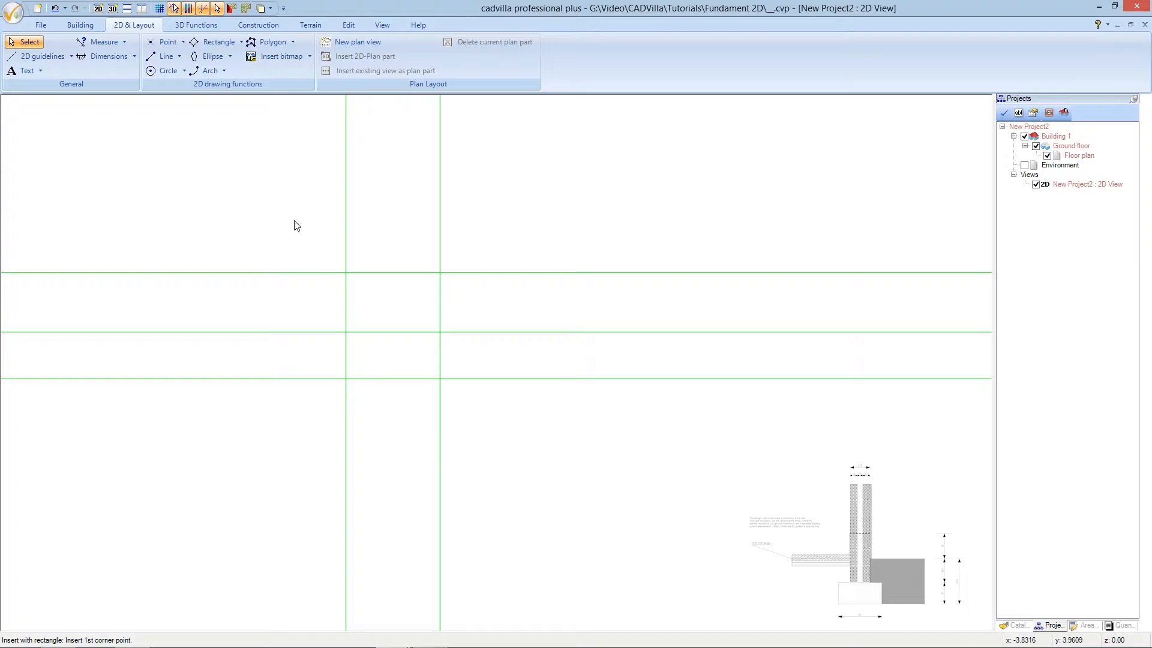
pyautogui.click(346, 333)
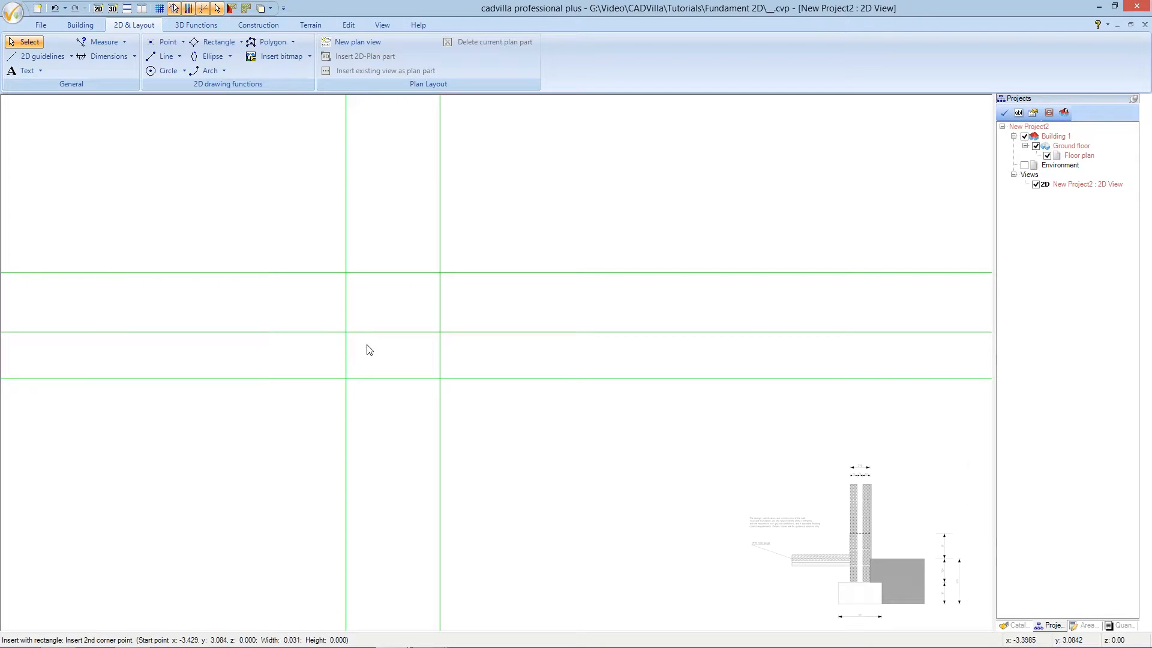
pyautogui.click(439, 379)
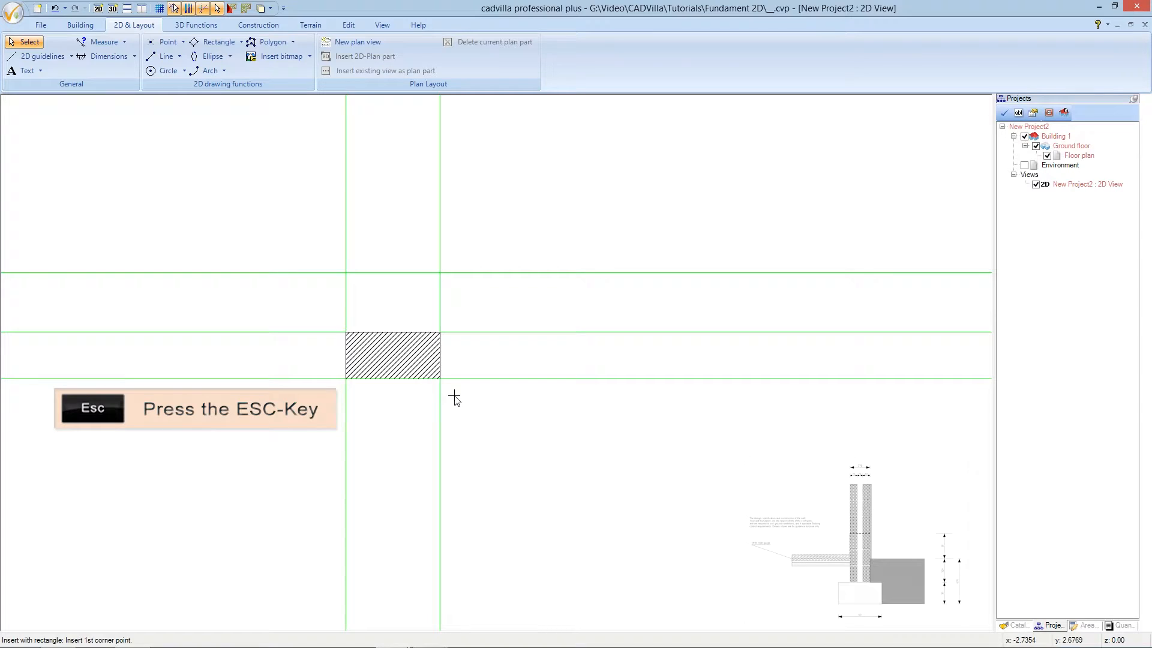
pyautogui.press('Escape')
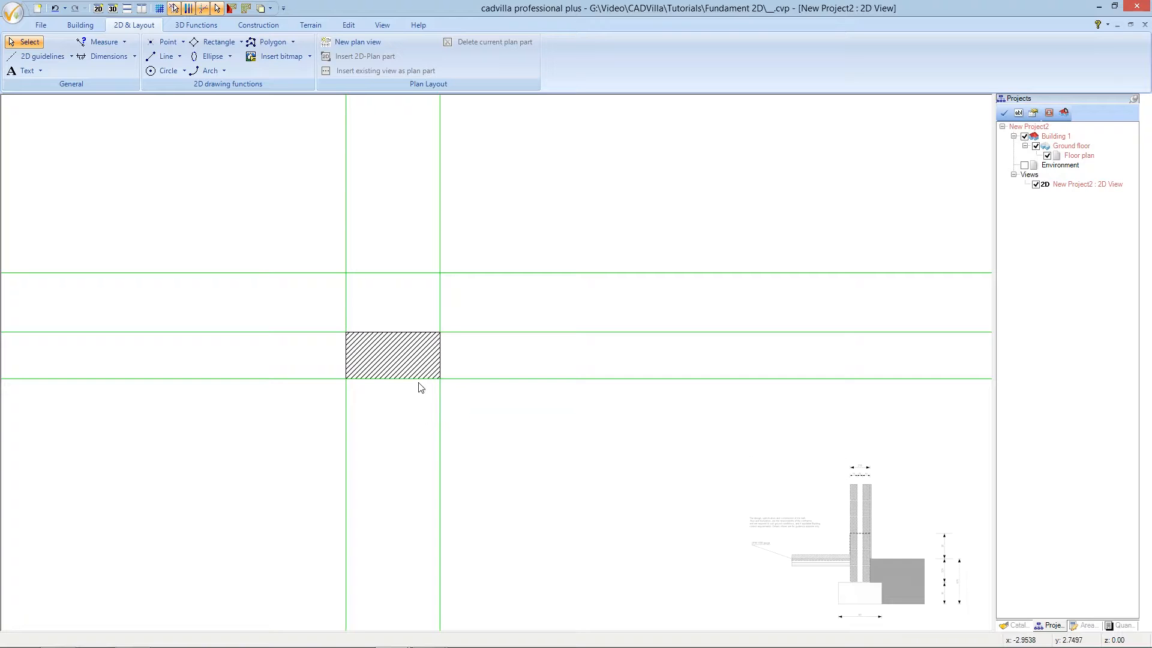
# Step: Change the foundation rectangle's filling from diagonal hatching to a light dotted pattern
pyautogui.click(400, 352)
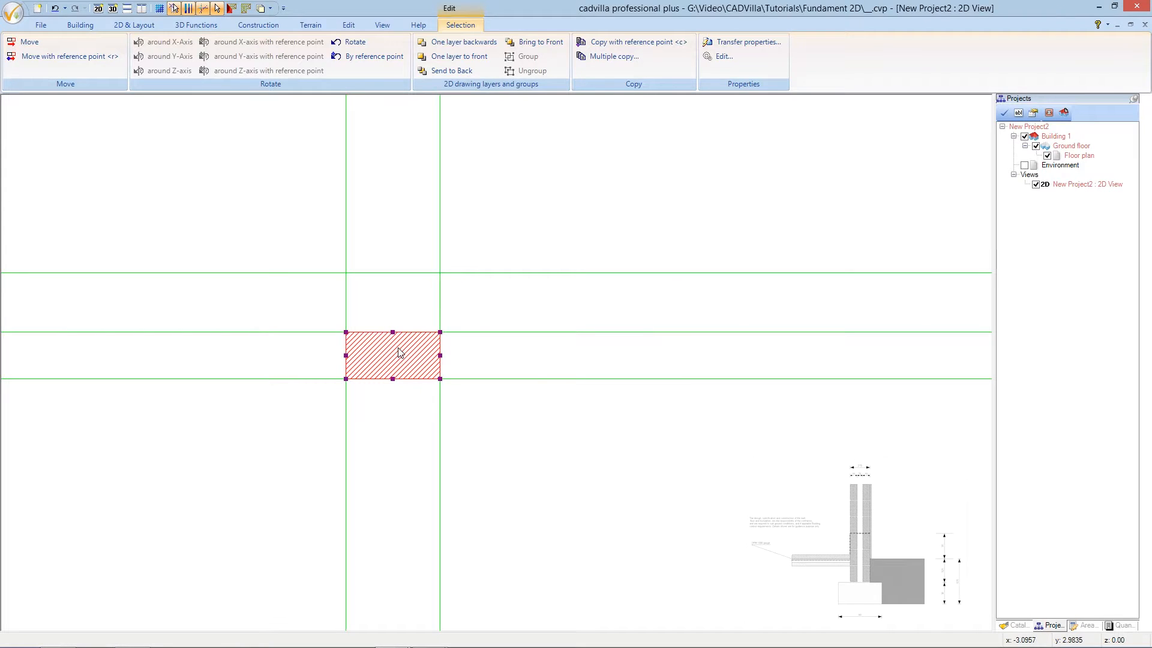
pyautogui.doubleClick(400, 352)
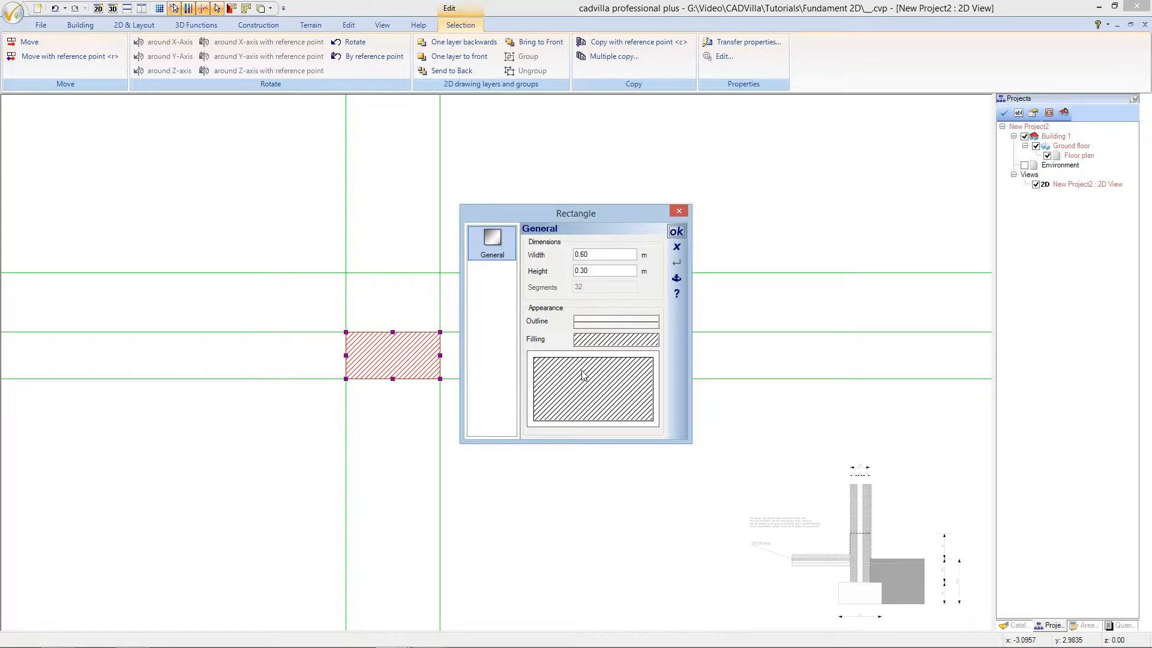
pyautogui.click(616, 343)
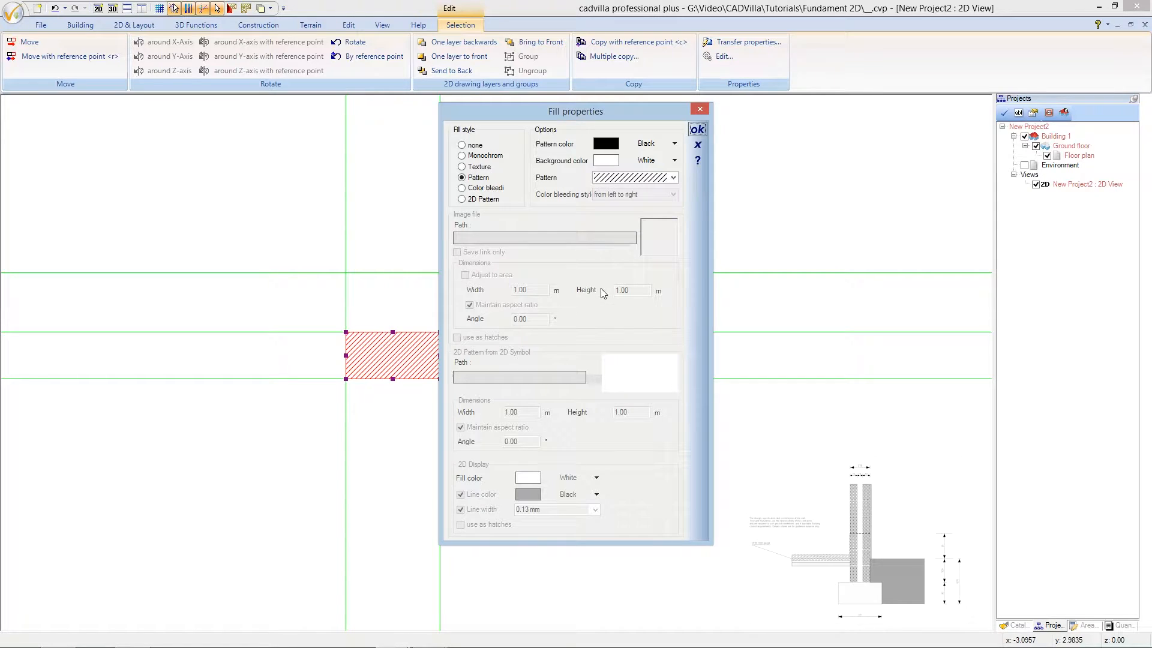
pyautogui.click(619, 179)
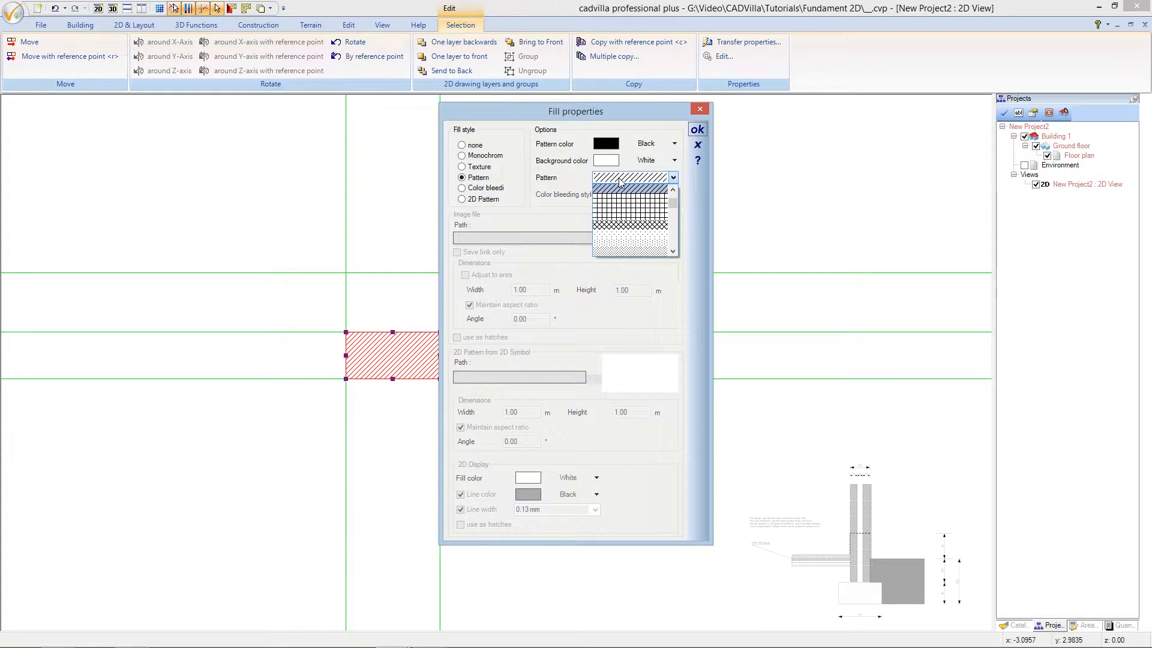
pyautogui.moveTo(672, 206); pyautogui.dragTo(672, 206)
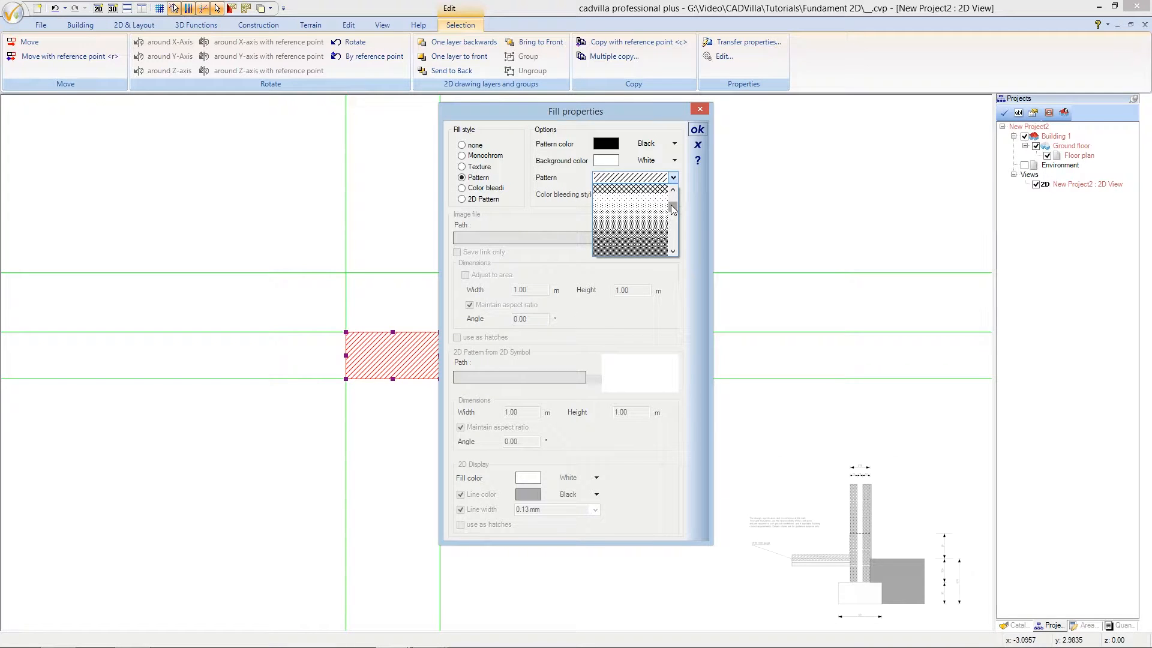
pyautogui.click(662, 210)
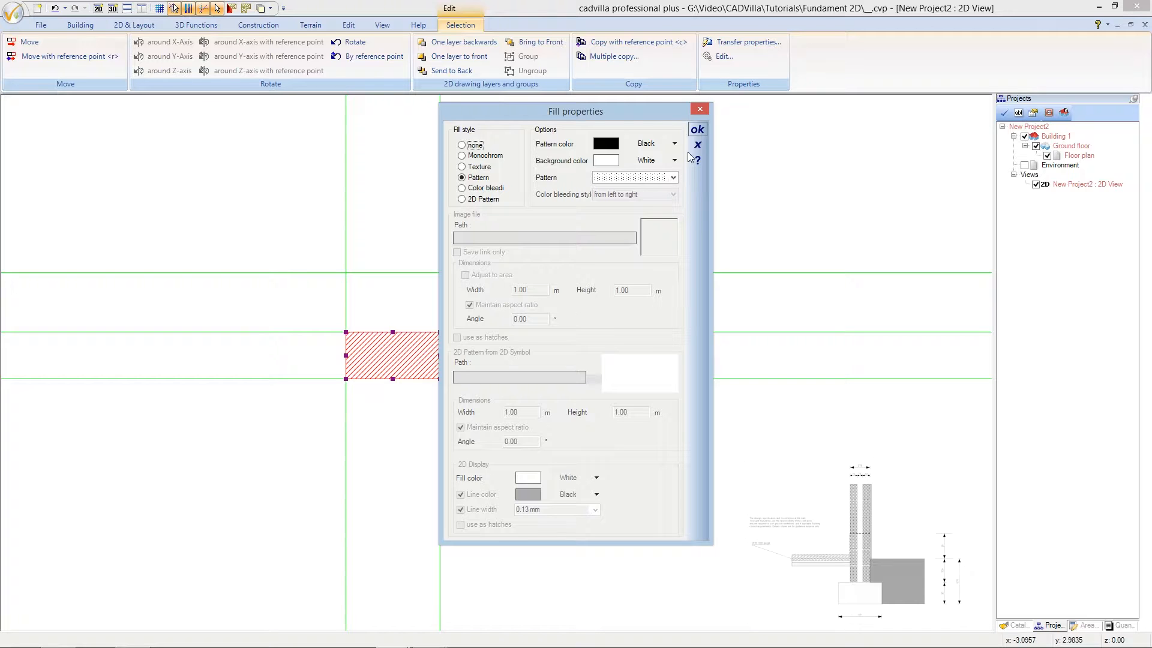
pyautogui.click(695, 130)
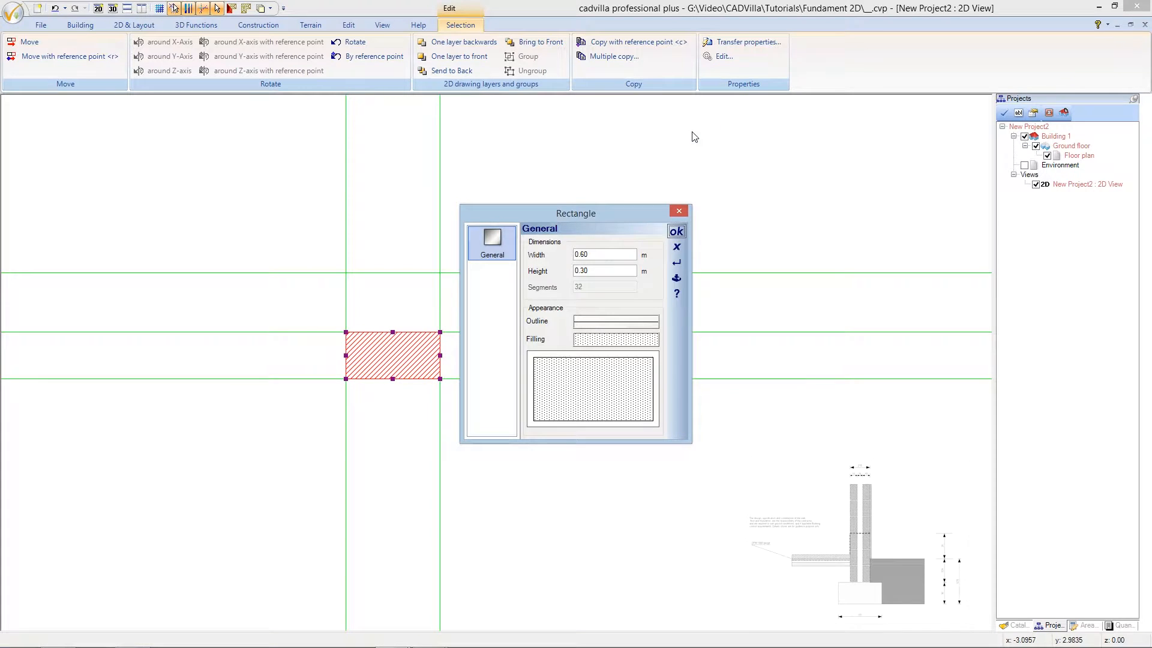
pyautogui.click(675, 231)
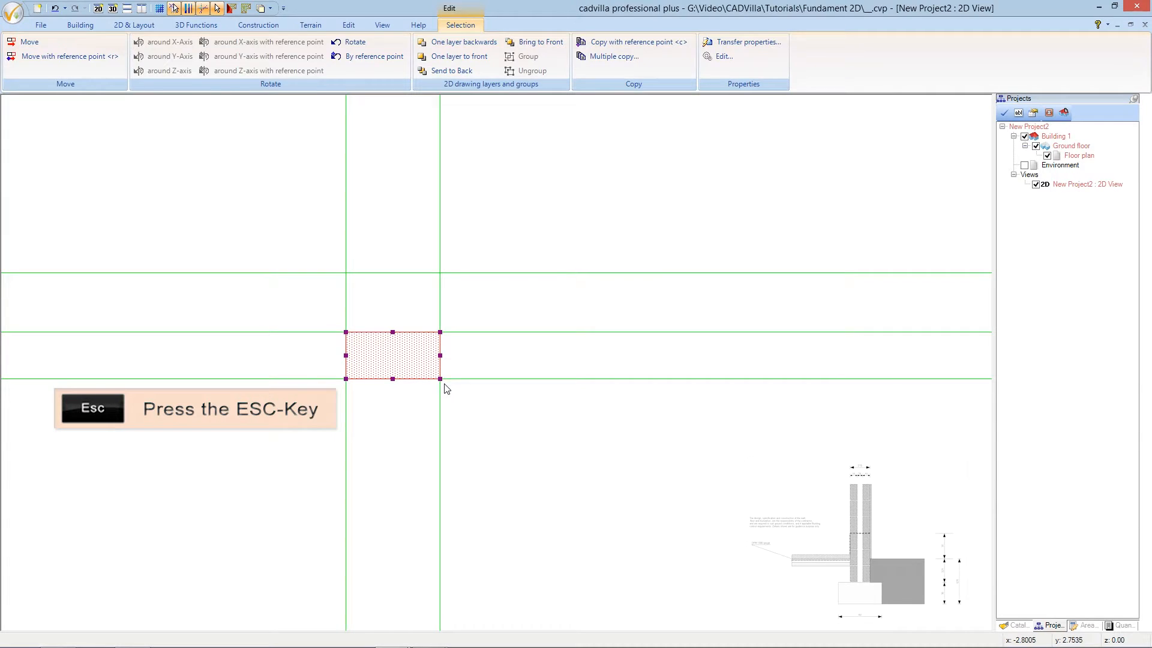
pyautogui.press('Escape')
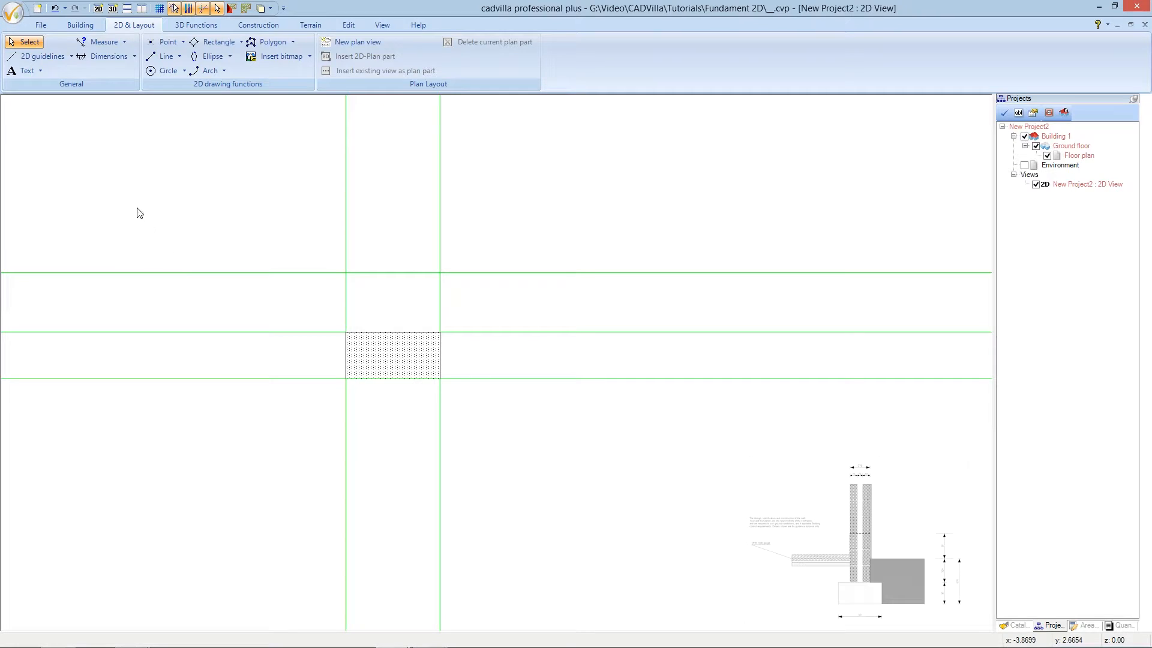
# Step: Insert a centered guideline between the foundation rectangle's two upper corners
pyautogui.click(50, 57)
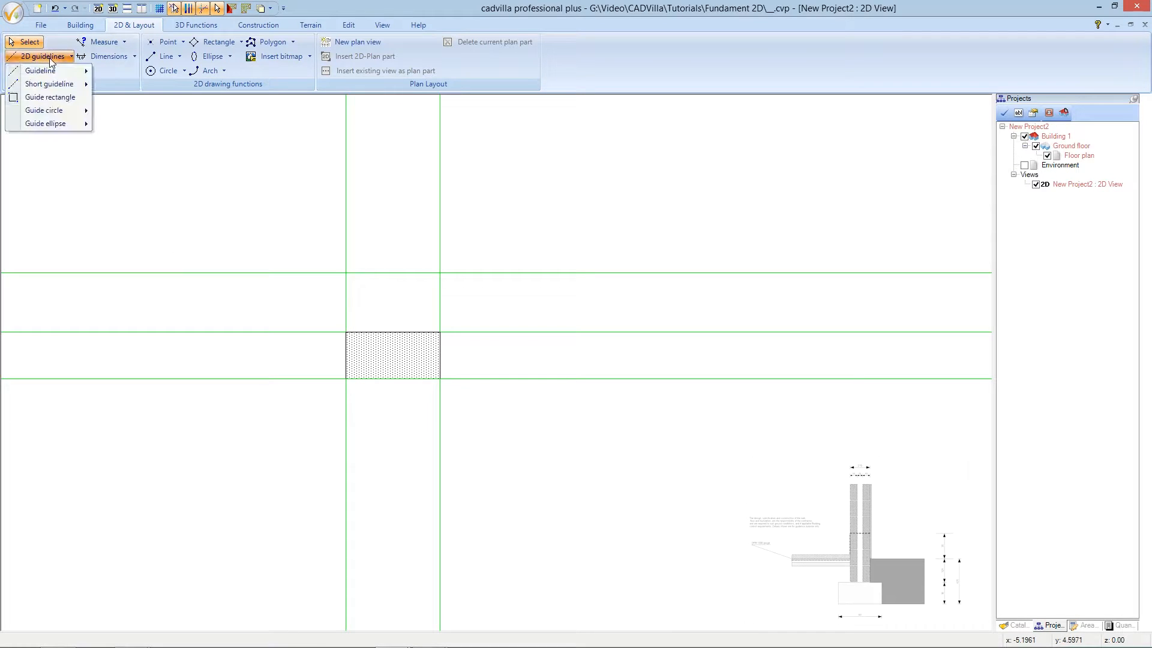
pyautogui.moveTo(60, 76)
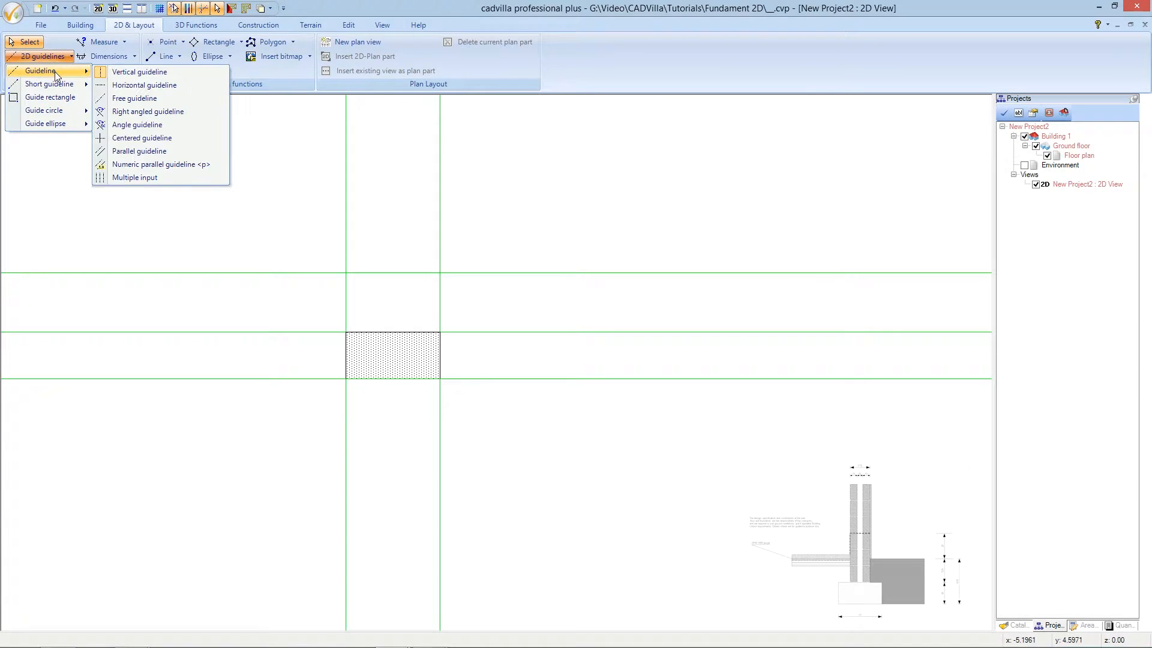
pyautogui.click(172, 139)
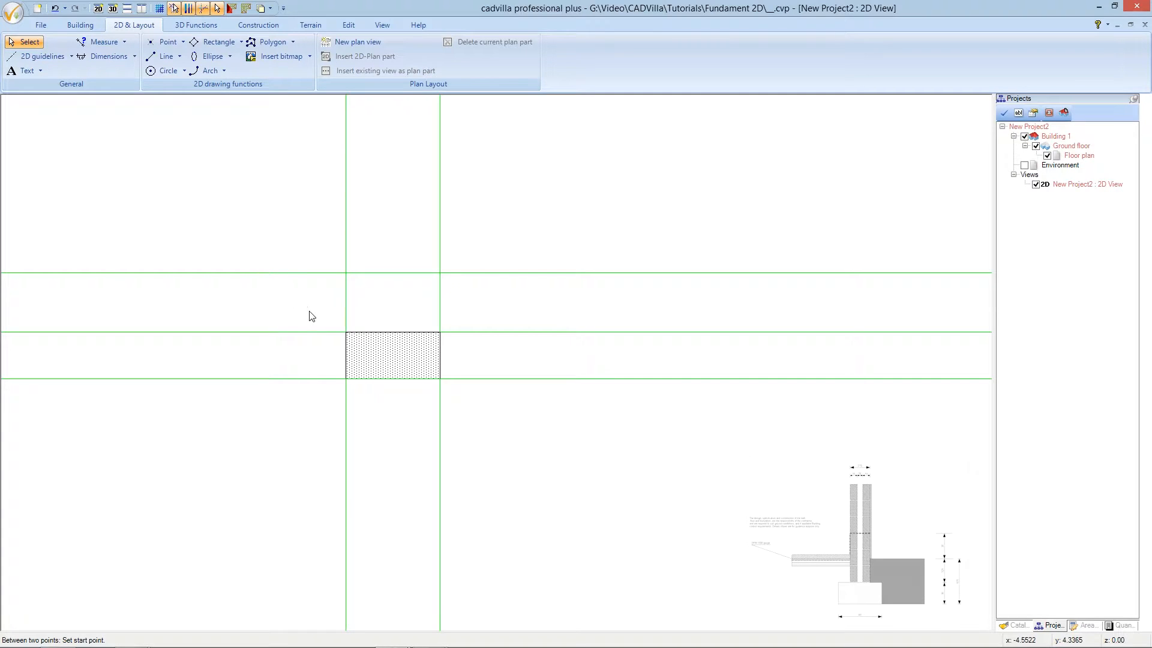
pyautogui.click(348, 335)
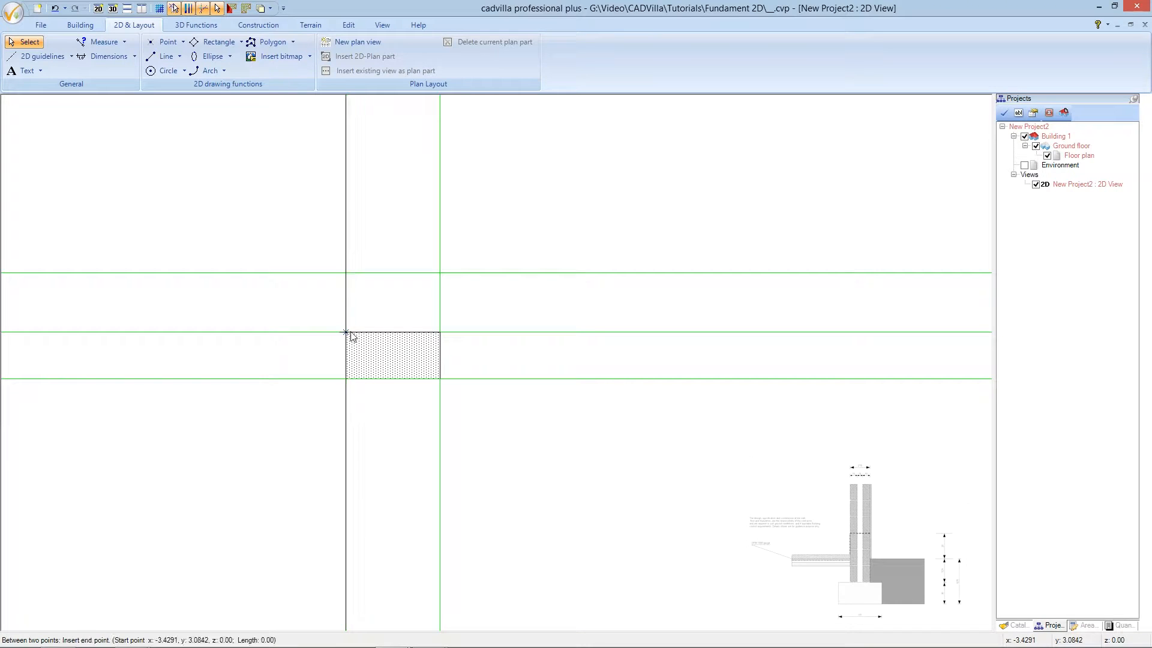
pyautogui.click(439, 332)
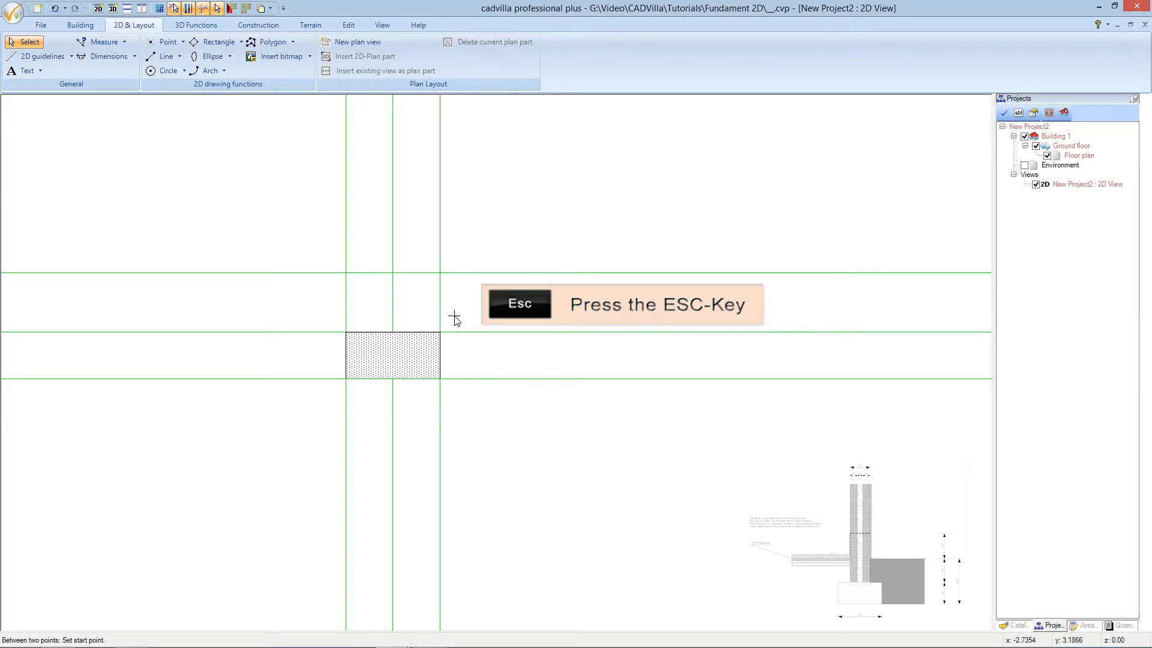
pyautogui.press('Escape')
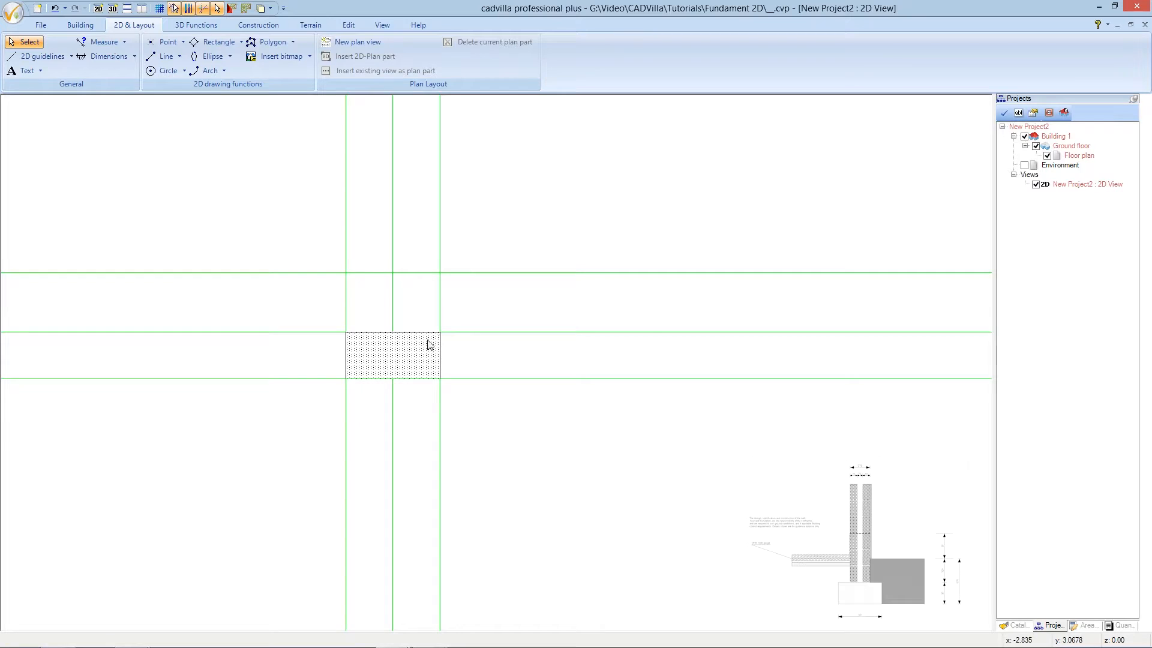
pyautogui.scroll(2, 393, 354)
pyautogui.scroll(1, 374, 352)
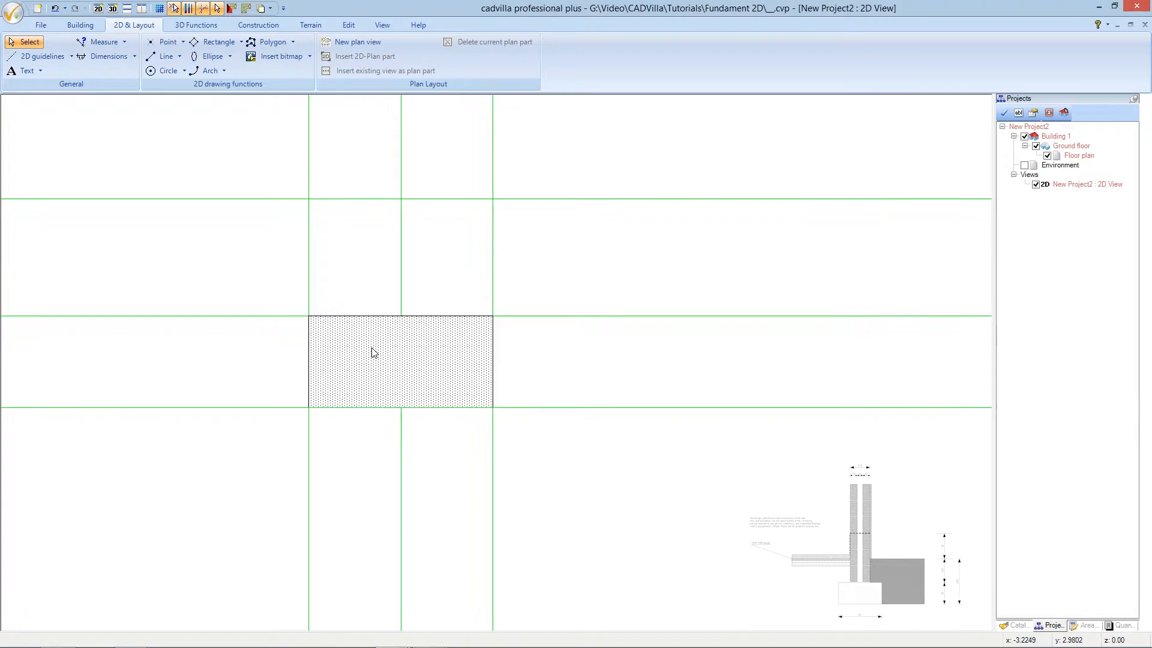
# Step: Add a numeric parallel guideline 0,075/2 m to the left of the foundation's center guideline
pyautogui.press('Up')
pyautogui.press('Up')
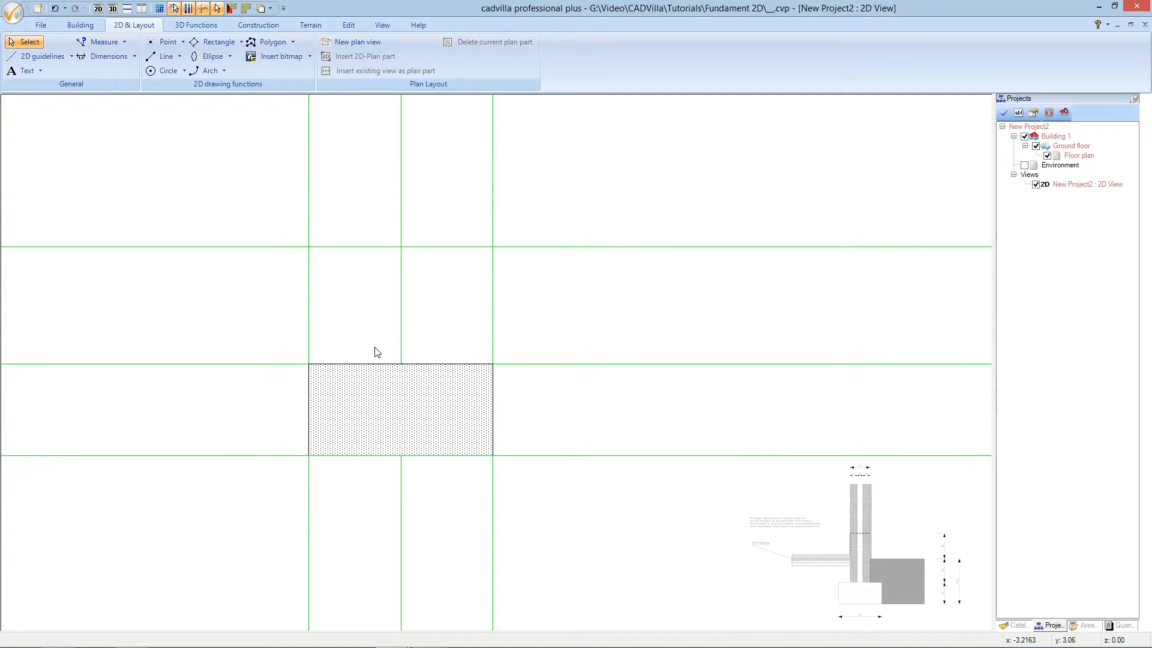
pyautogui.press('Left')
pyautogui.press('Left')
pyautogui.press('Left')
pyautogui.press('Left')
pyautogui.press('Left')
pyautogui.press('Left')
pyautogui.press('Left')
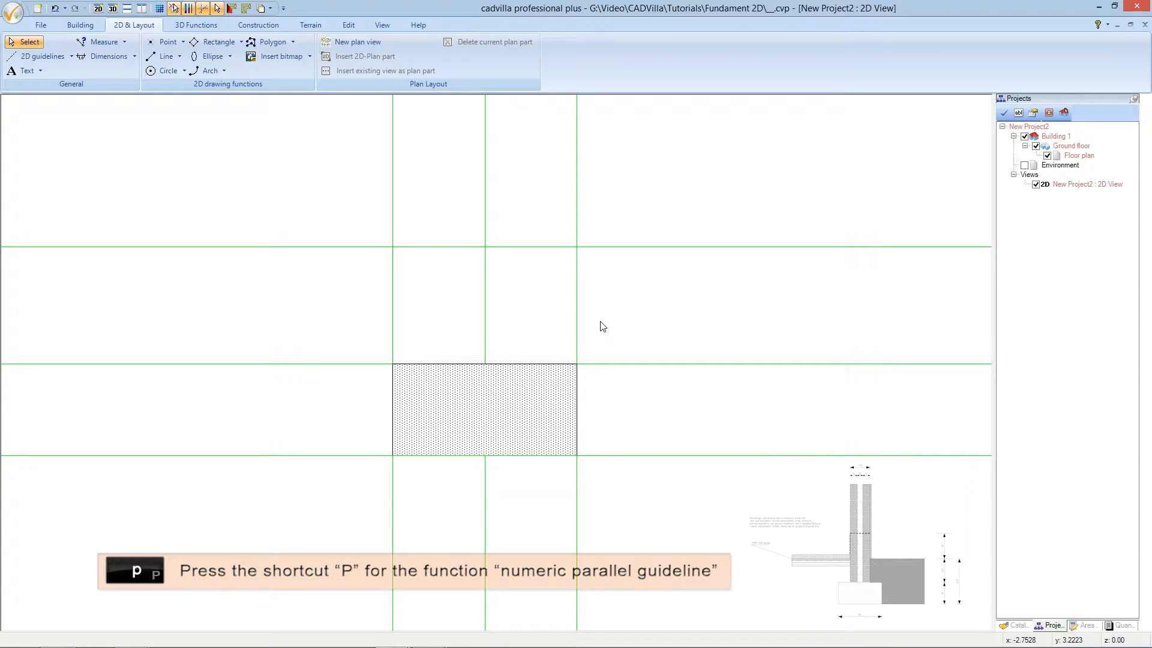
pyautogui.press('p')
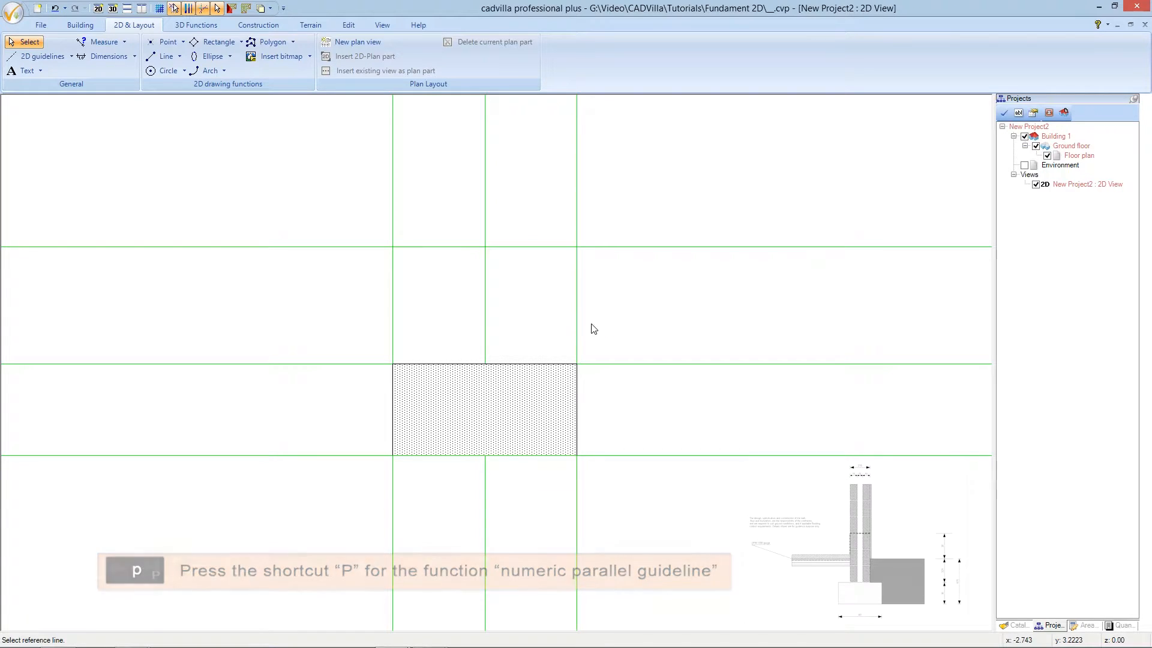
pyautogui.click(486, 327)
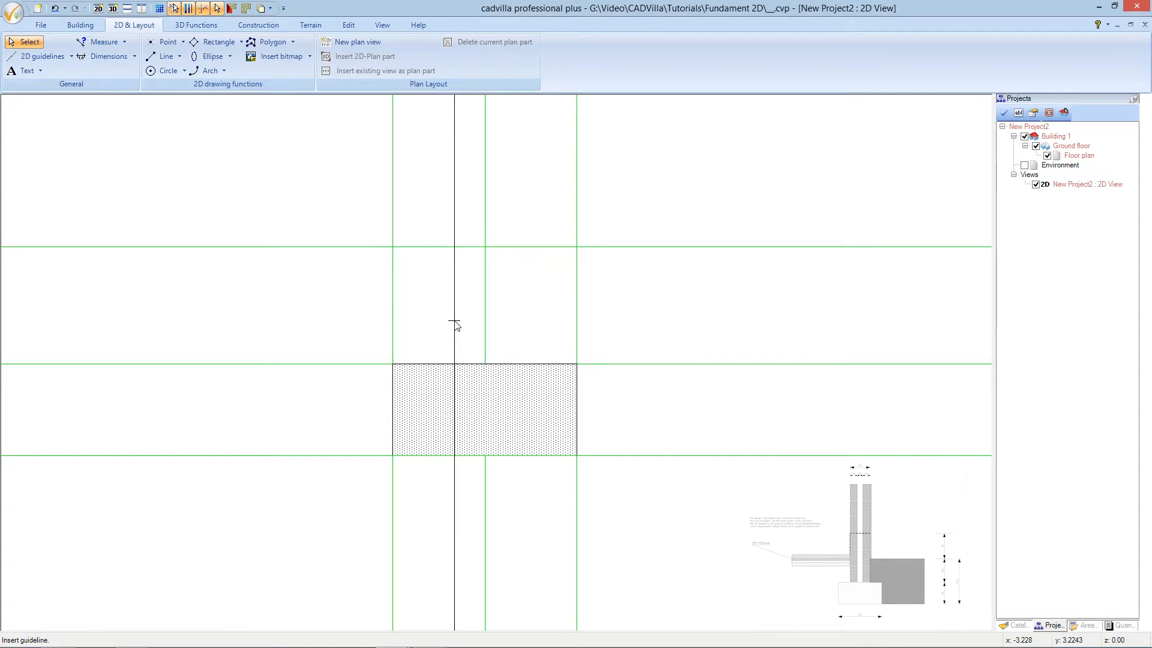
pyautogui.click(454, 326)
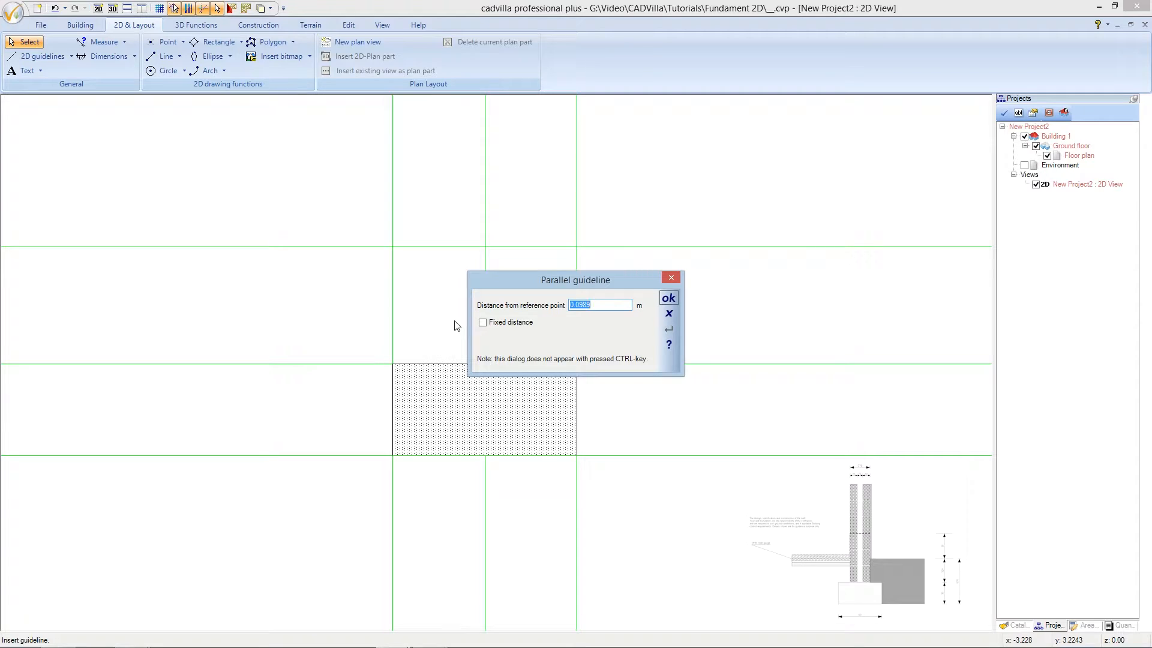
pyautogui.write('0,075')
pyautogui.write('2')
pyautogui.click(667, 299)
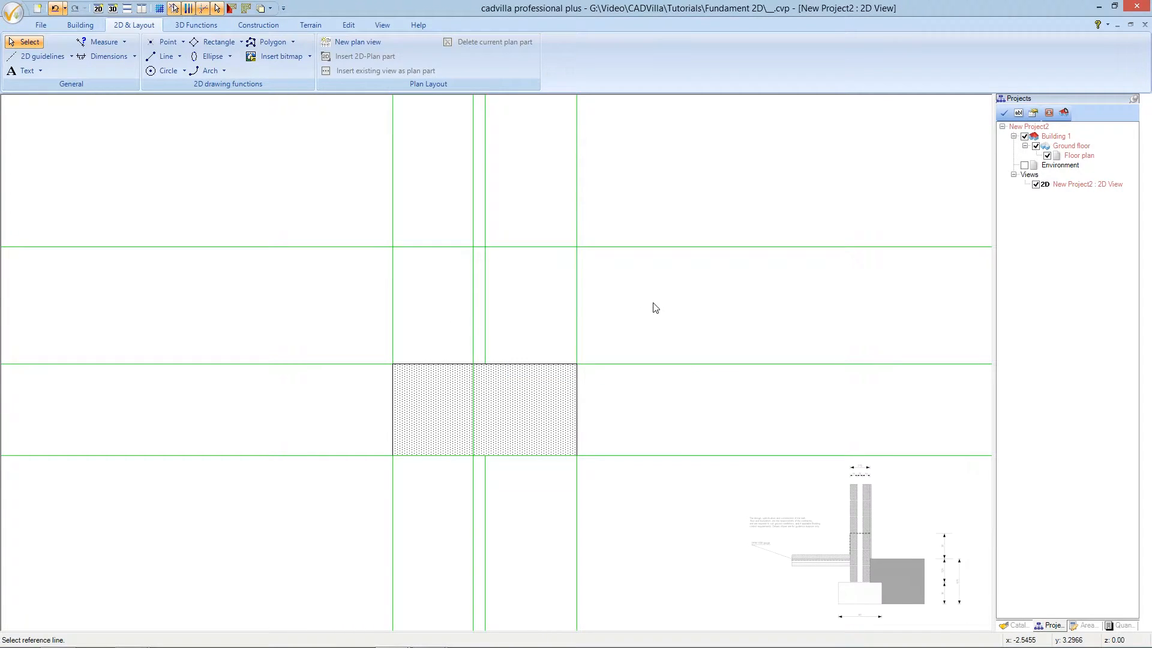
# Step: Add a matching numeric parallel guideline 0,075/2 m to the right of the foundation's center guideline
pyautogui.click(486, 313)
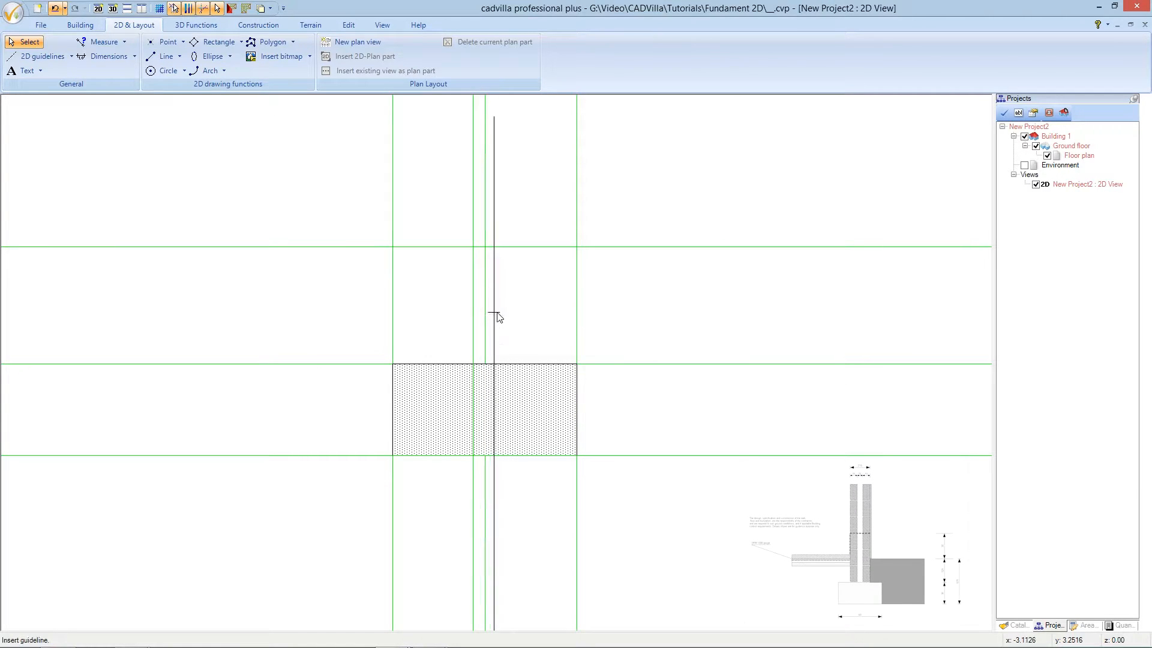
pyautogui.click(509, 313)
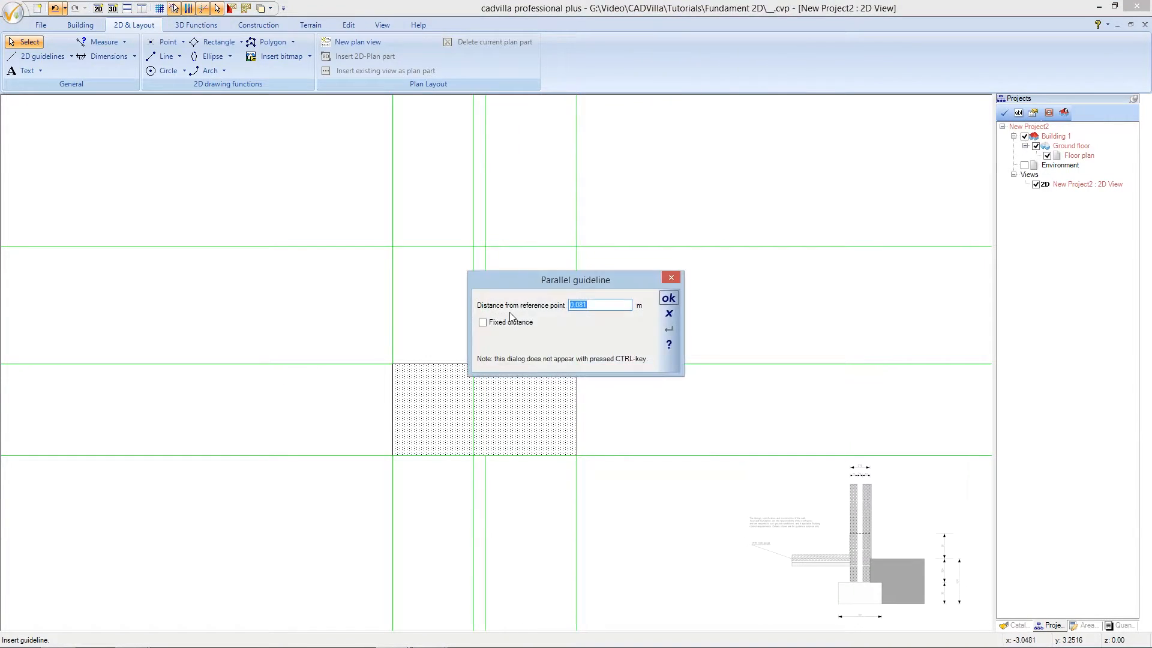
pyautogui.write('0,075/2')
pyautogui.press('Return')
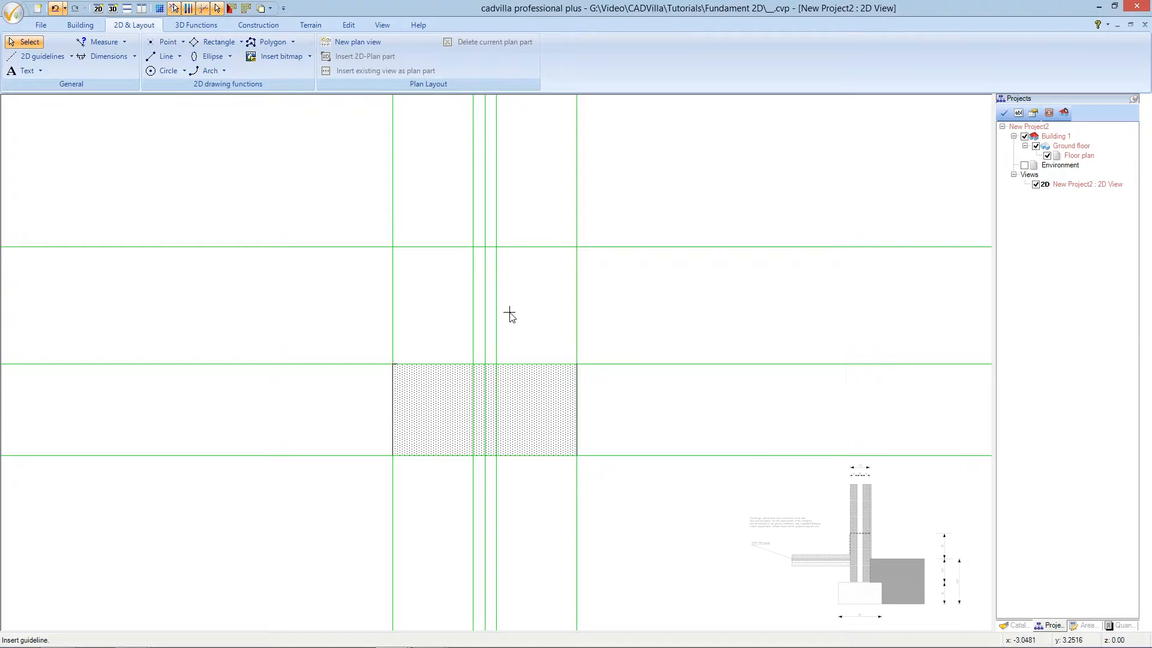
pyautogui.press('Escape')
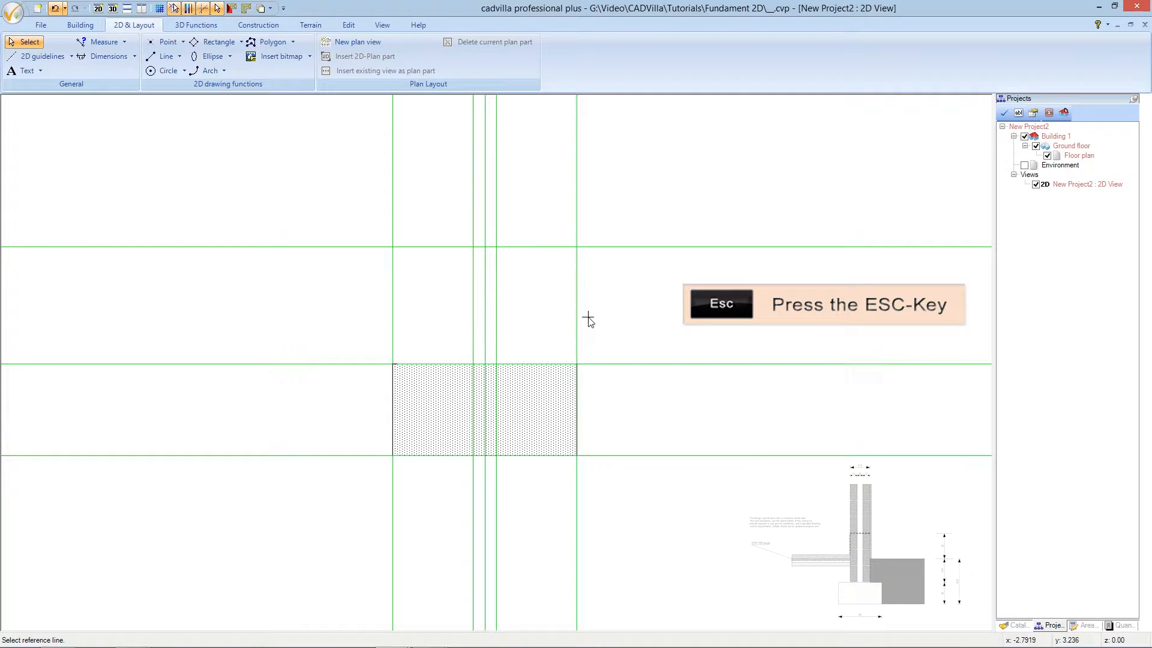
pyautogui.press('Escape')
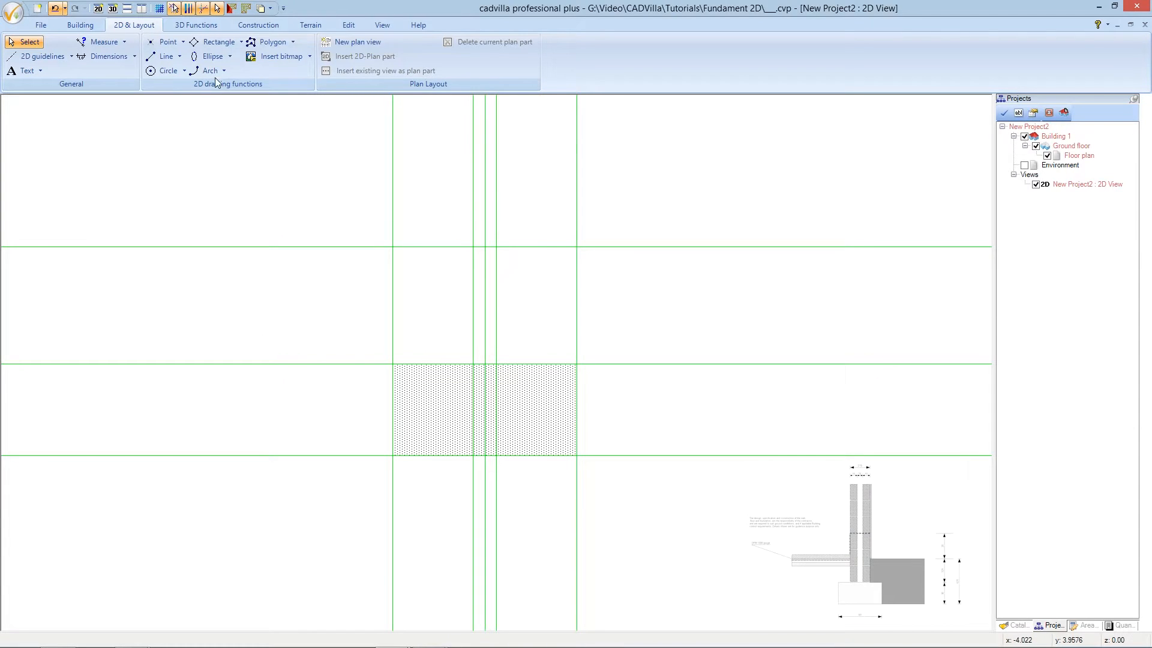
# Step: Draw a rectangle about 0.07 m wide and 0.19 m high above the foundation, between the upper horizontal guideline and the left cavity guideline
pyautogui.click(238, 42)
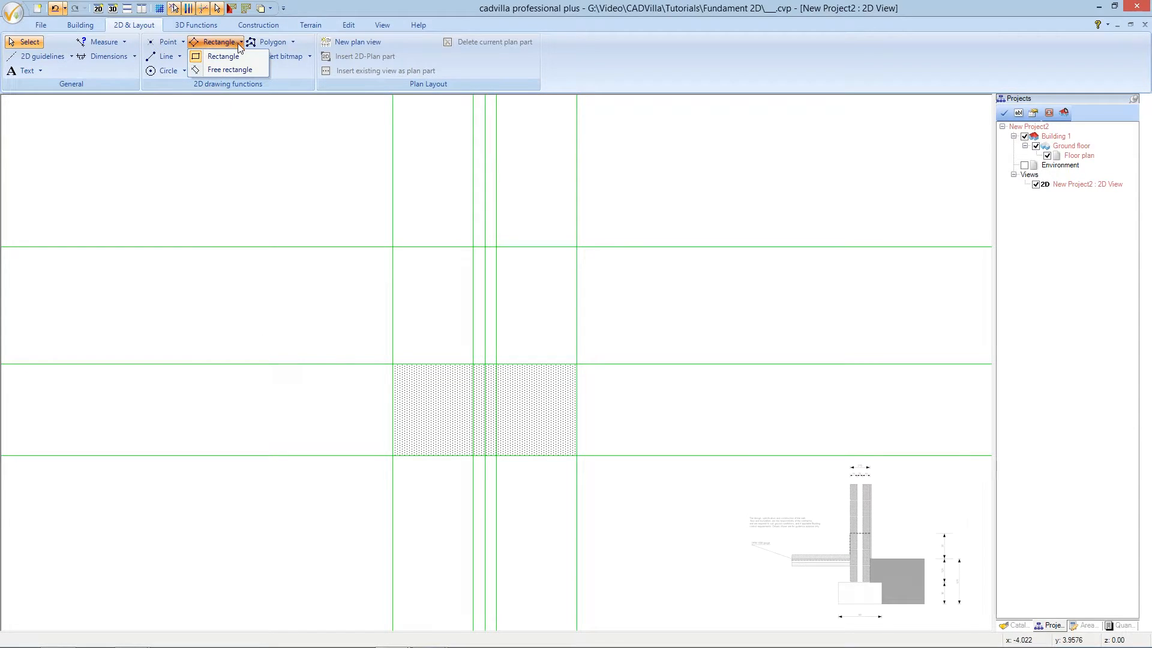
pyautogui.click(245, 57)
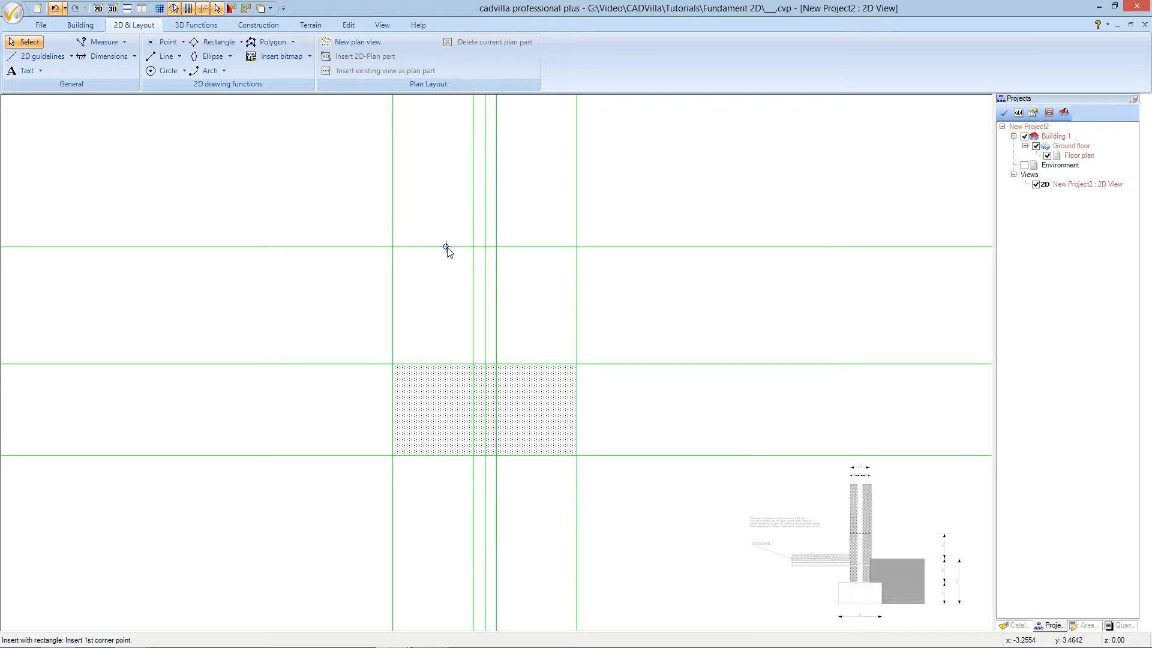
pyautogui.click(469, 296)
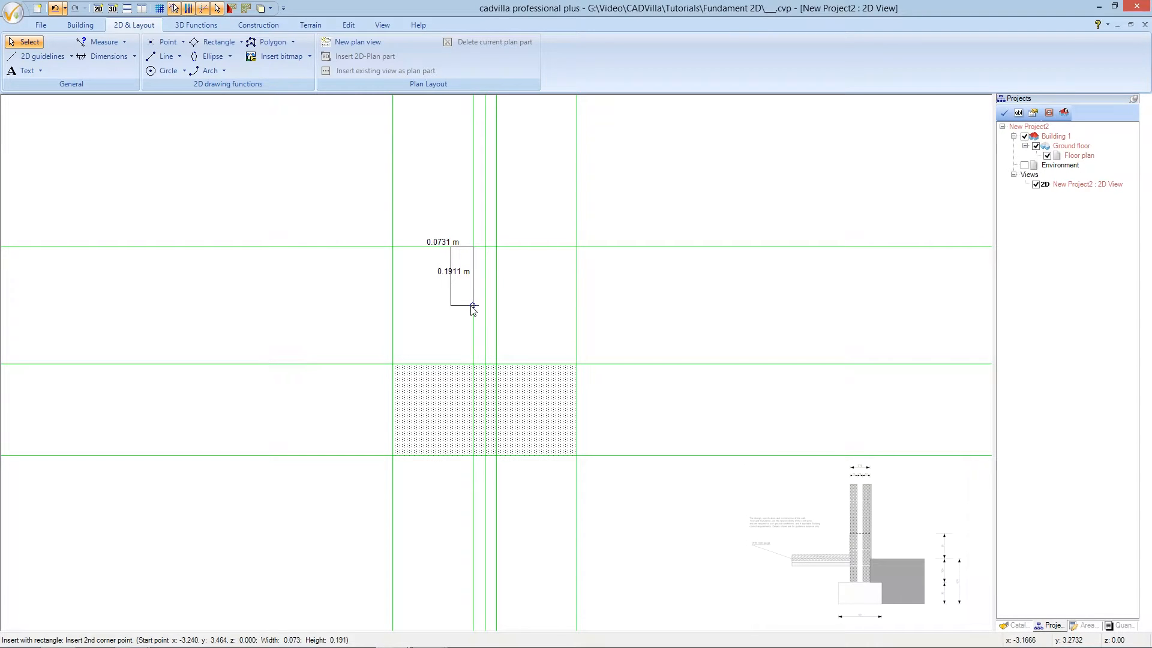
pyautogui.click(473, 306)
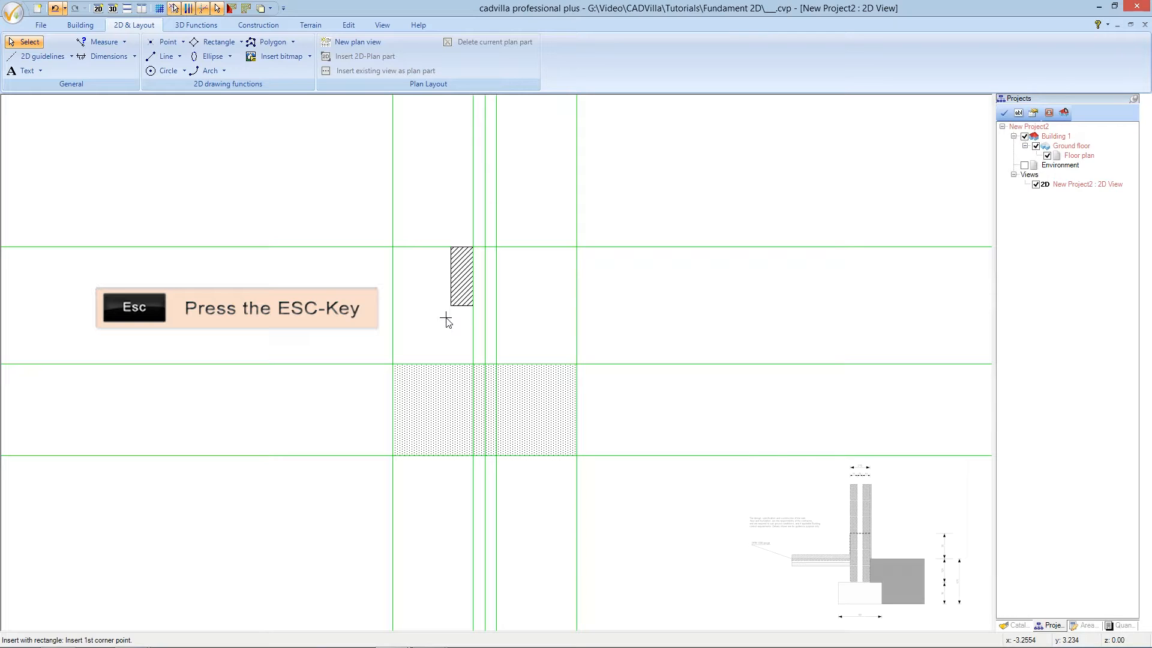
pyautogui.press('Escape')
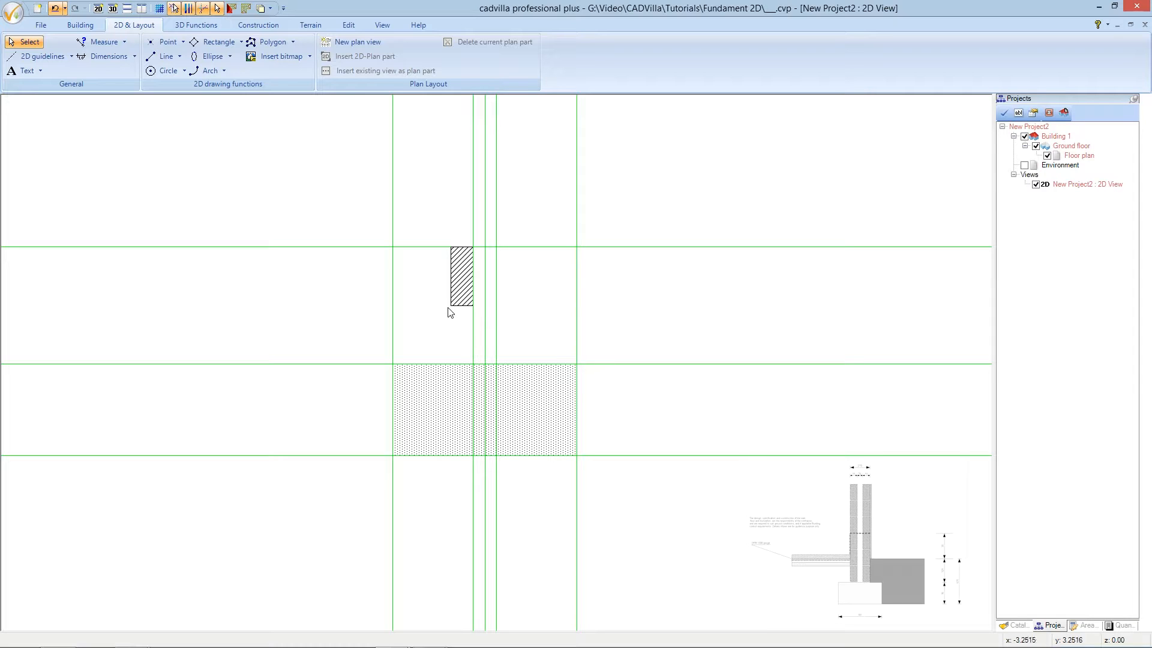
# Step: Set the small block rectangle's width to 0,1 m and its height to 0,215 m
pyautogui.click(460, 281)
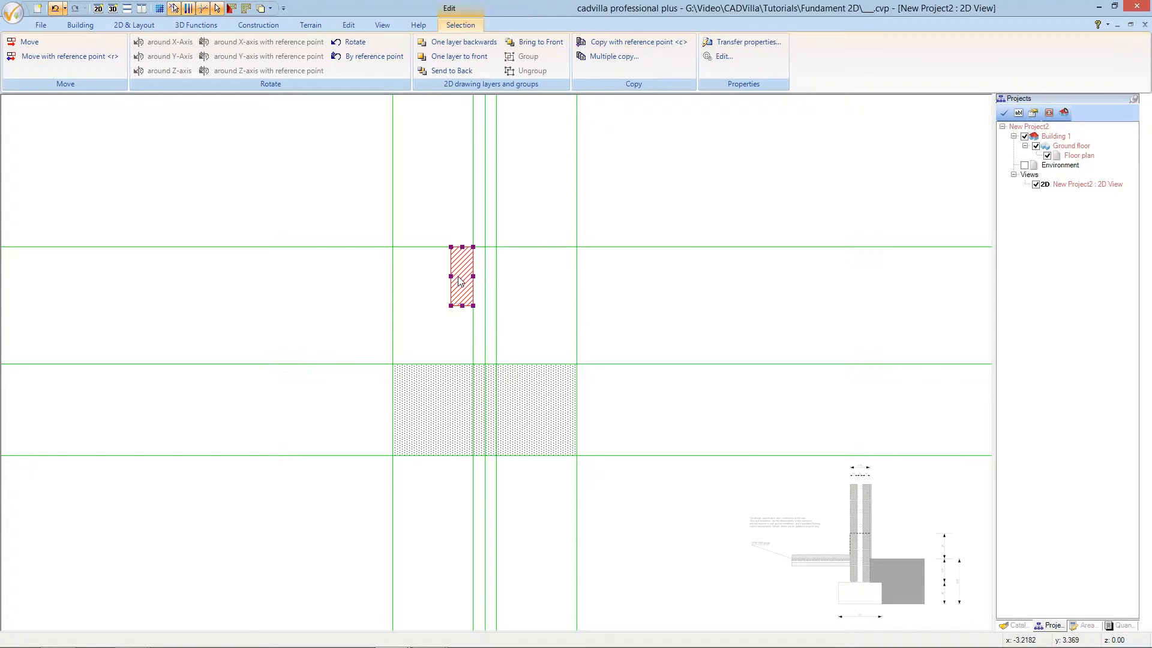
pyautogui.doubleClick(458, 278)
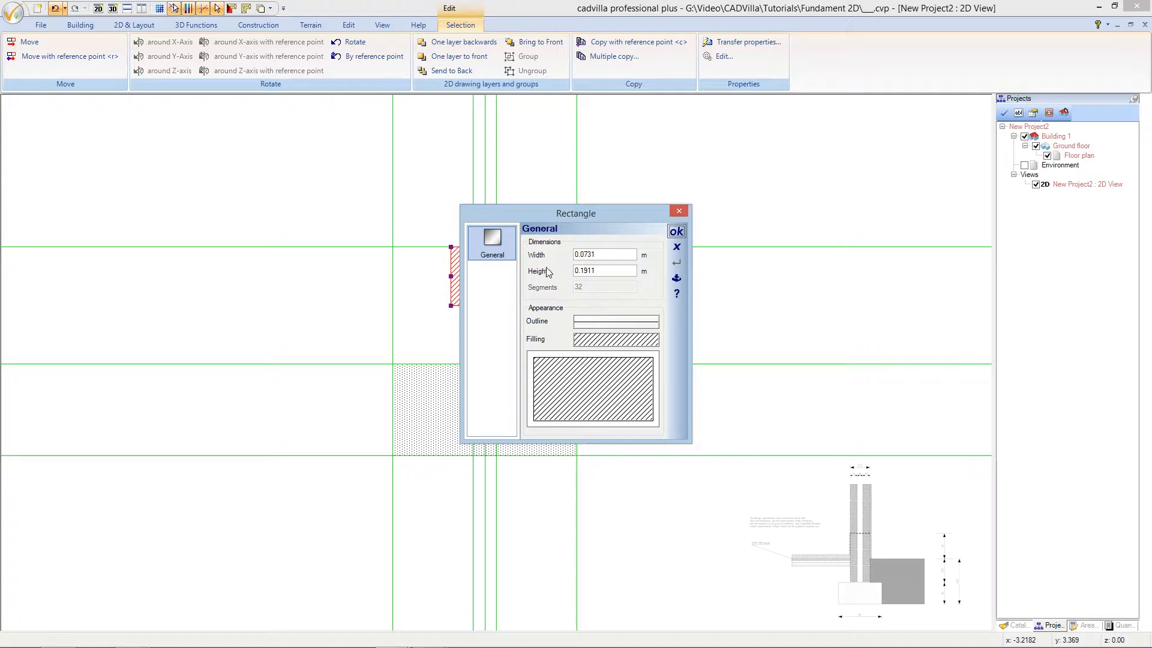
pyautogui.moveTo(598, 254); pyautogui.dragTo(568, 254)
pyautogui.write('0')
pyautogui.write(',1')
pyautogui.click(587, 271)
pyautogui.write('0,215')
# Step: Change the block rectangle's filling to the diagonal crosshatch pattern and apply its properties
pyautogui.click(588, 340)
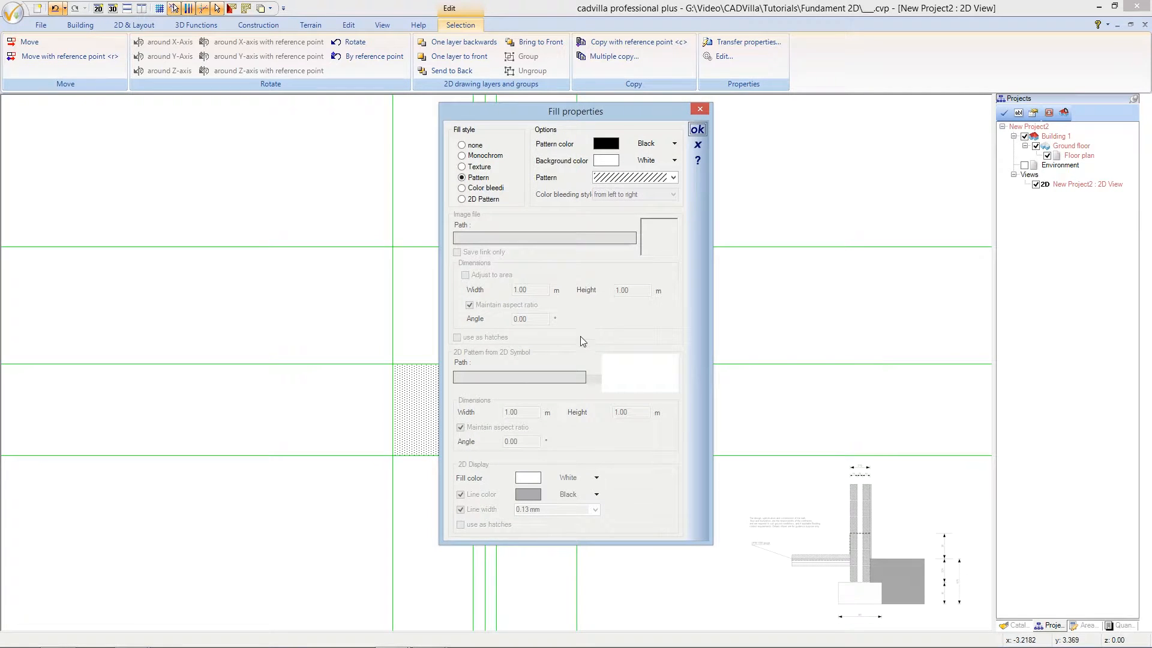
pyautogui.click(626, 179)
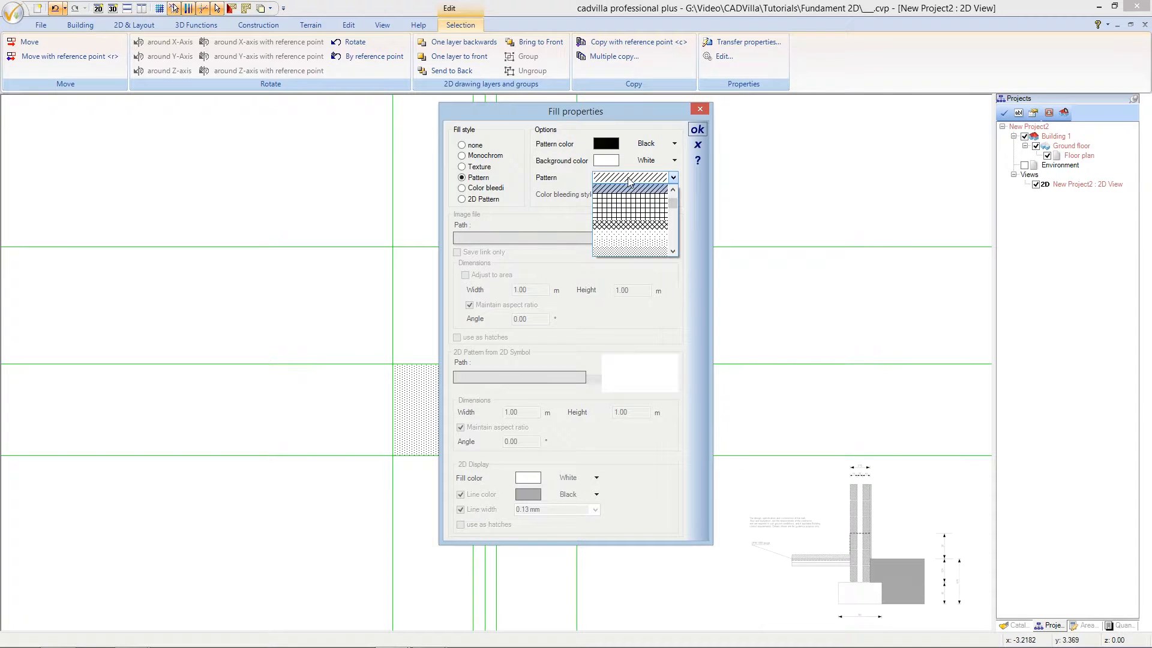
pyautogui.moveTo(669, 196)
pyautogui.mouseDown()
pyautogui.moveTo(673, 231)
pyautogui.moveTo(670, 206)
pyautogui.mouseUp()
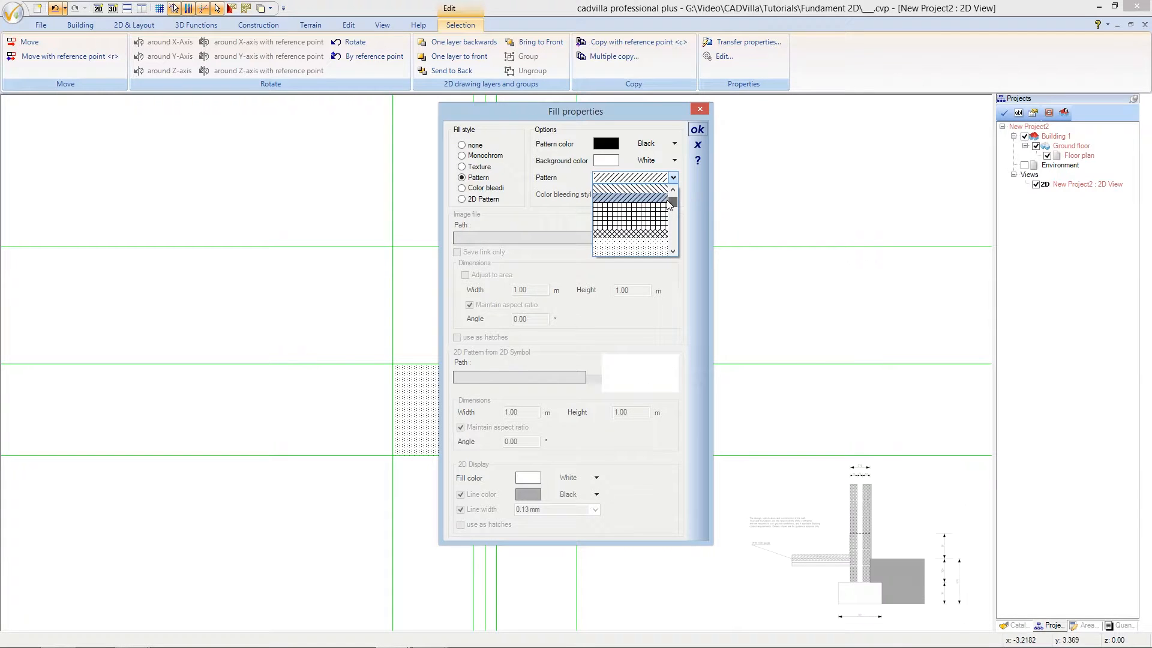
pyautogui.click(660, 236)
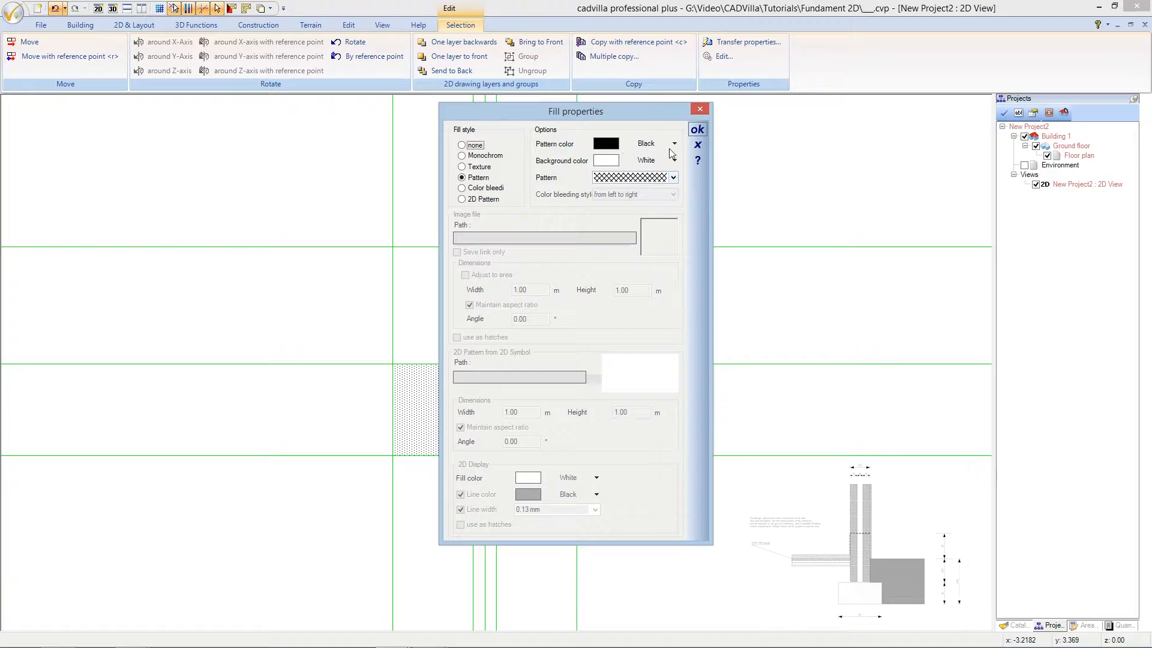
pyautogui.click(695, 131)
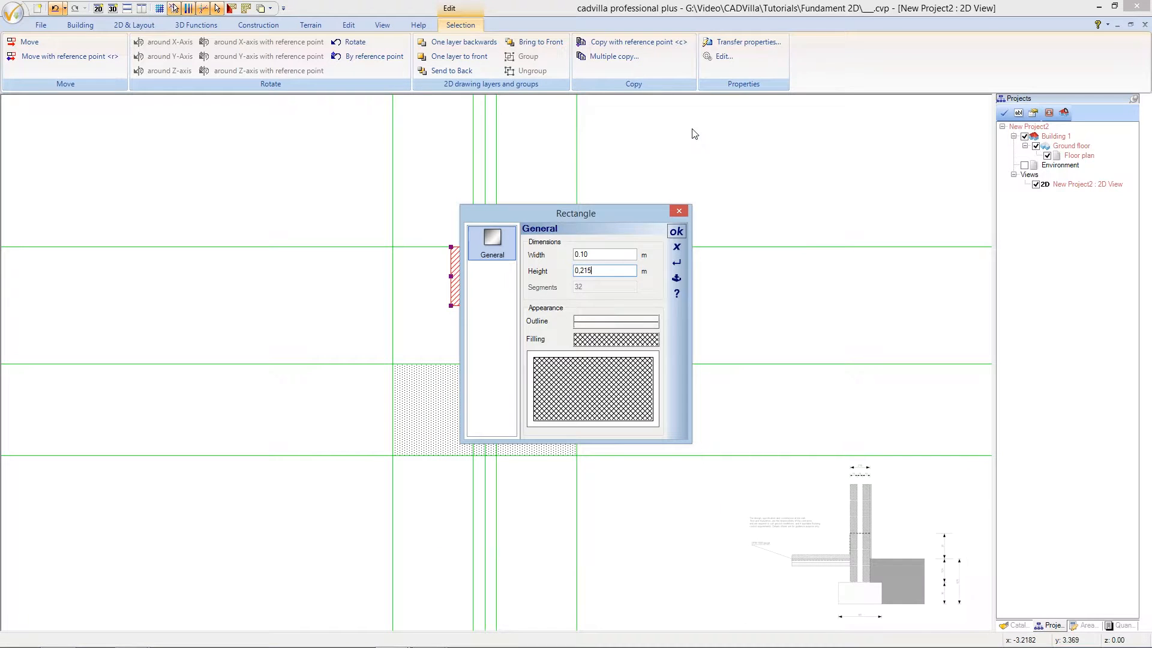
pyautogui.click(676, 232)
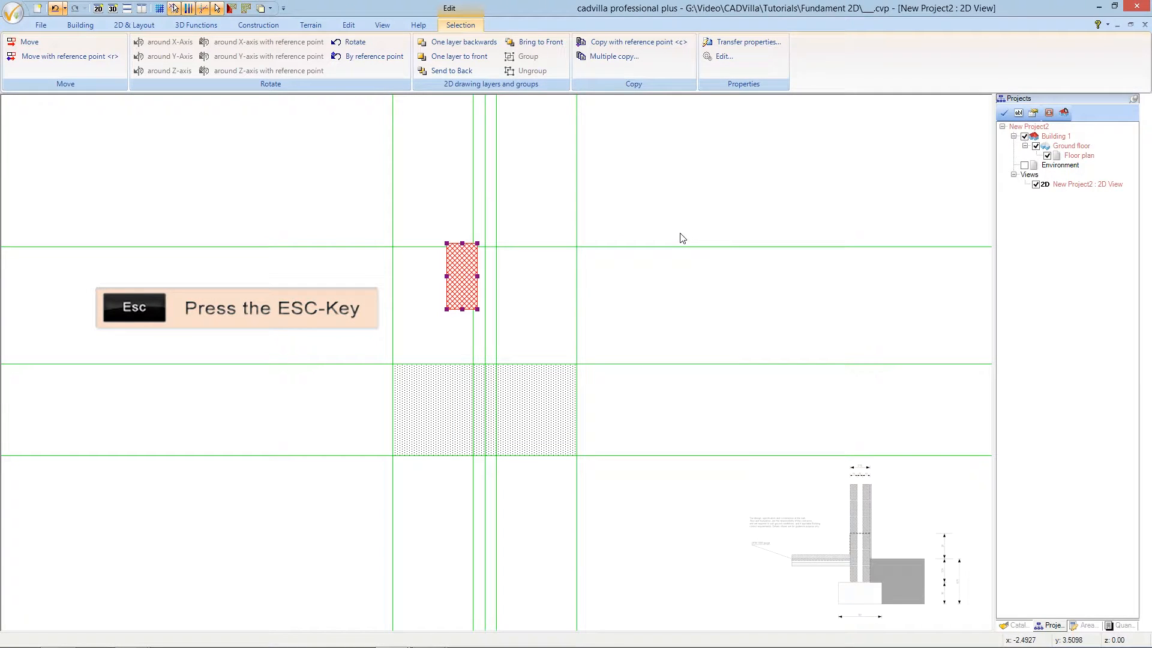
pyautogui.press('Escape')
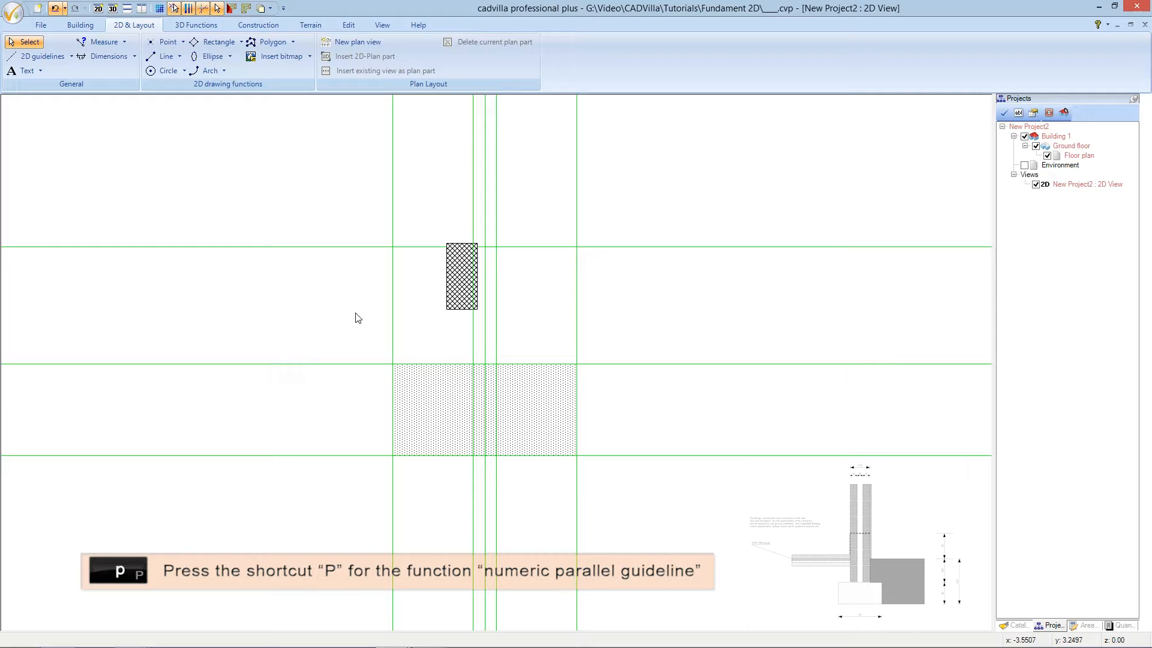
# Step: Add a numeric parallel guideline 0,01 m above the guideline along the foundation's top edge
pyautogui.press('p')
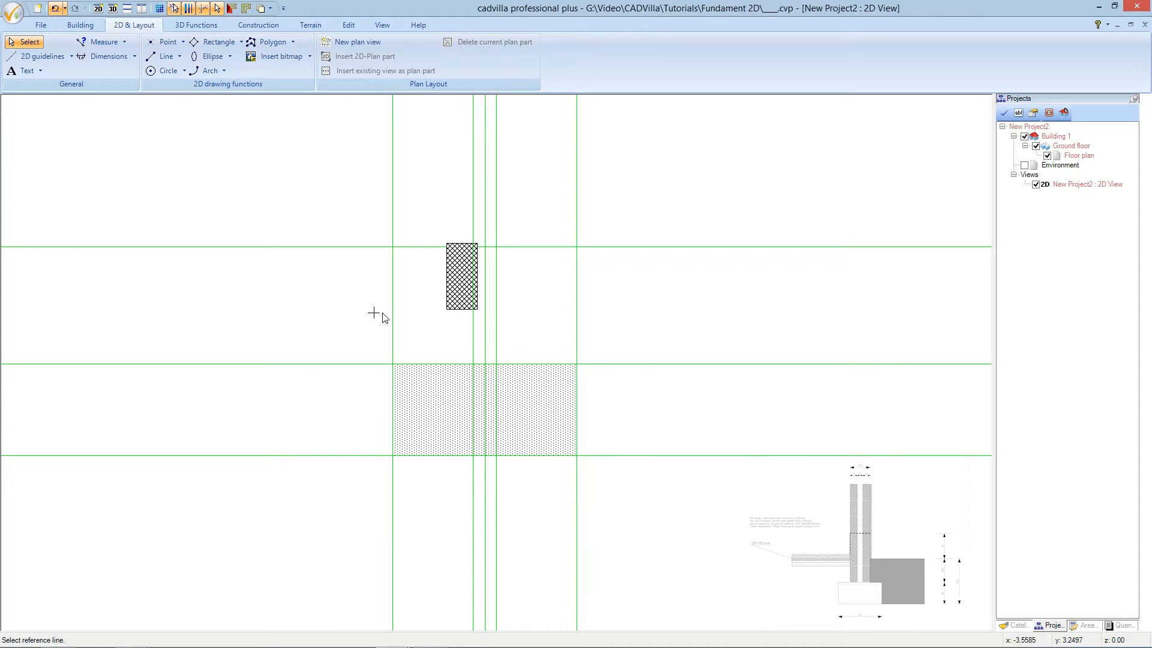
pyautogui.click(439, 364)
pyautogui.click(439, 355)
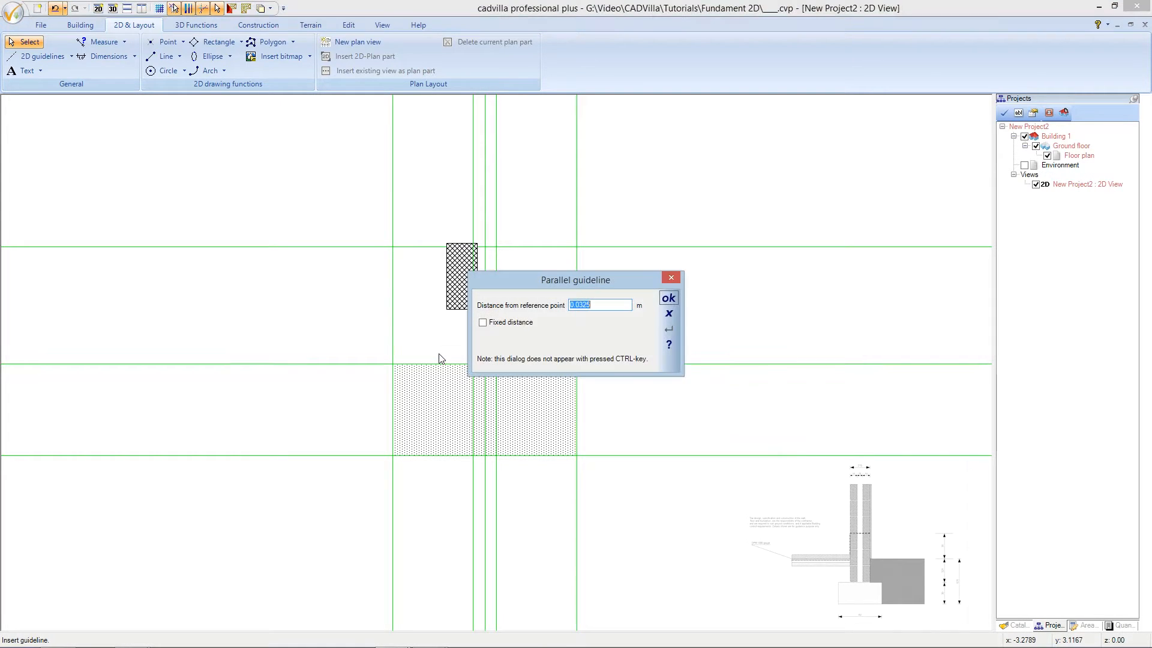
pyautogui.write('0,01')
pyautogui.click(667, 298)
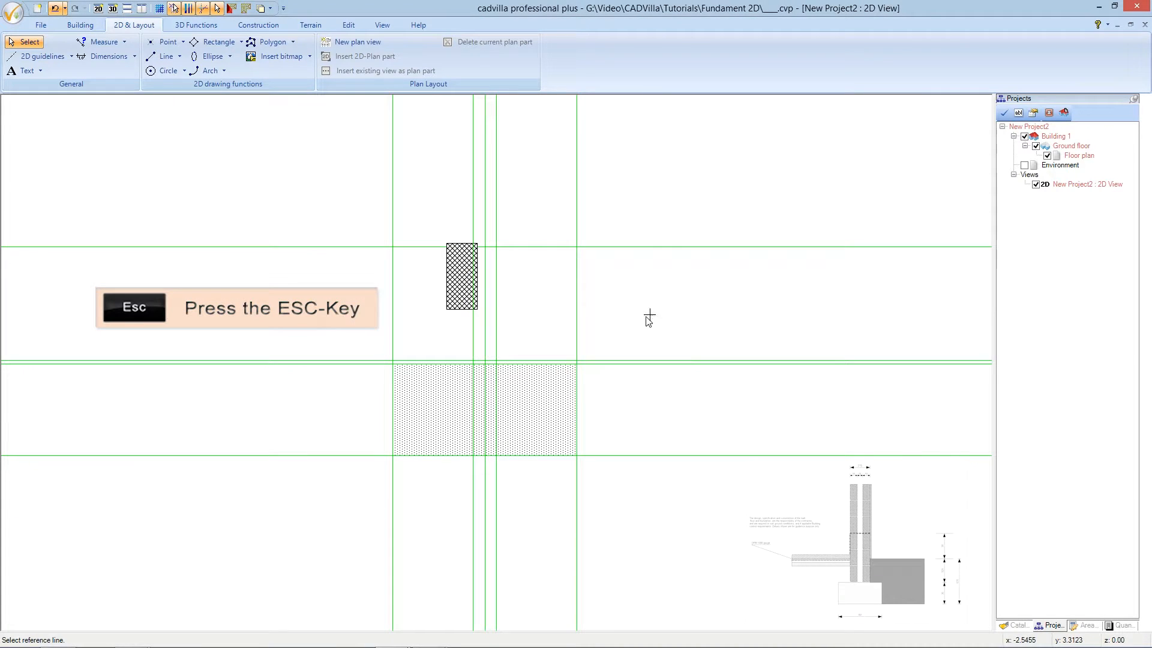
pyautogui.press('Escape')
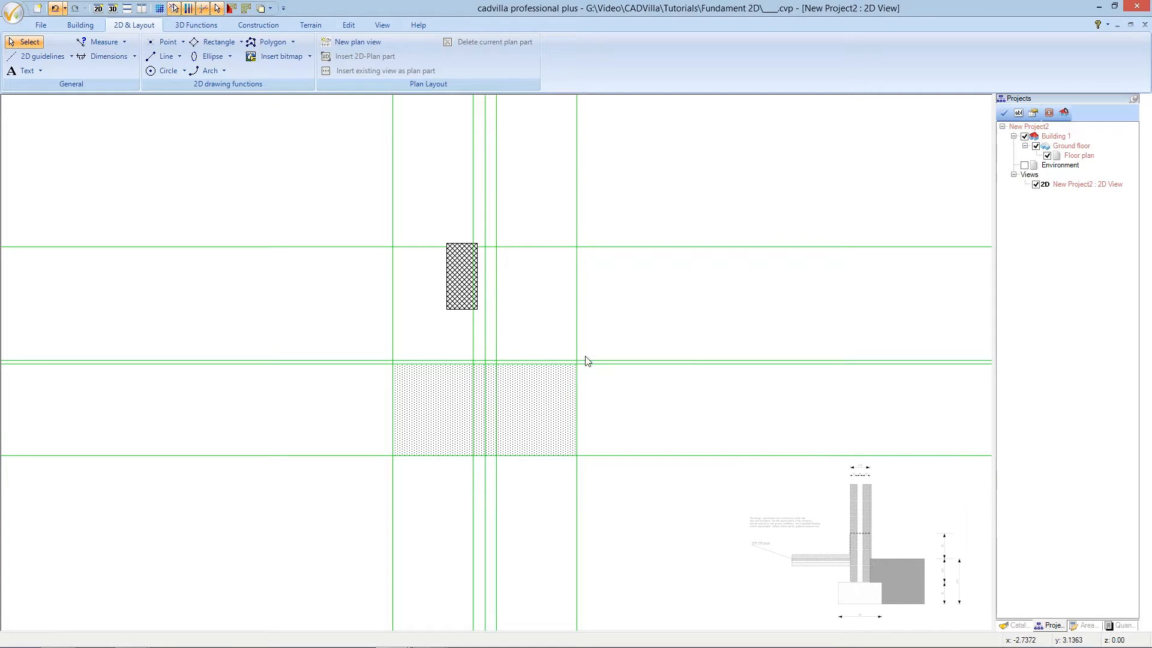
# Step: Move the block by its lower-right corner to where the left cavity guideline meets the horizontal guideline just above the foundation
pyautogui.click(457, 292)
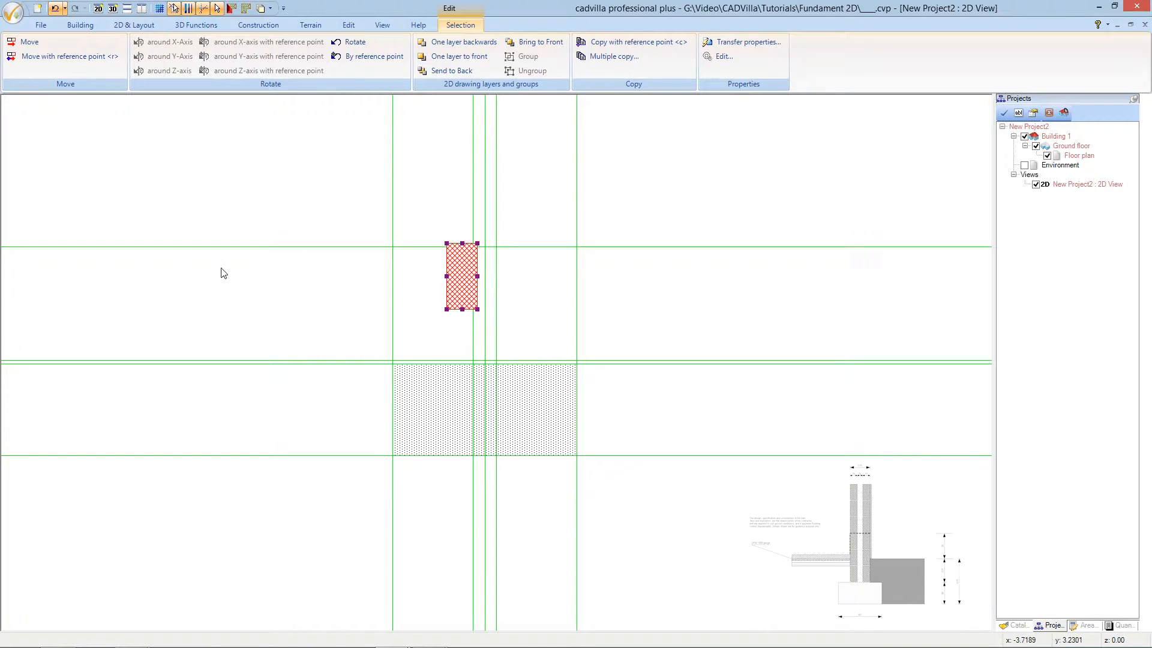
pyautogui.click(103, 56)
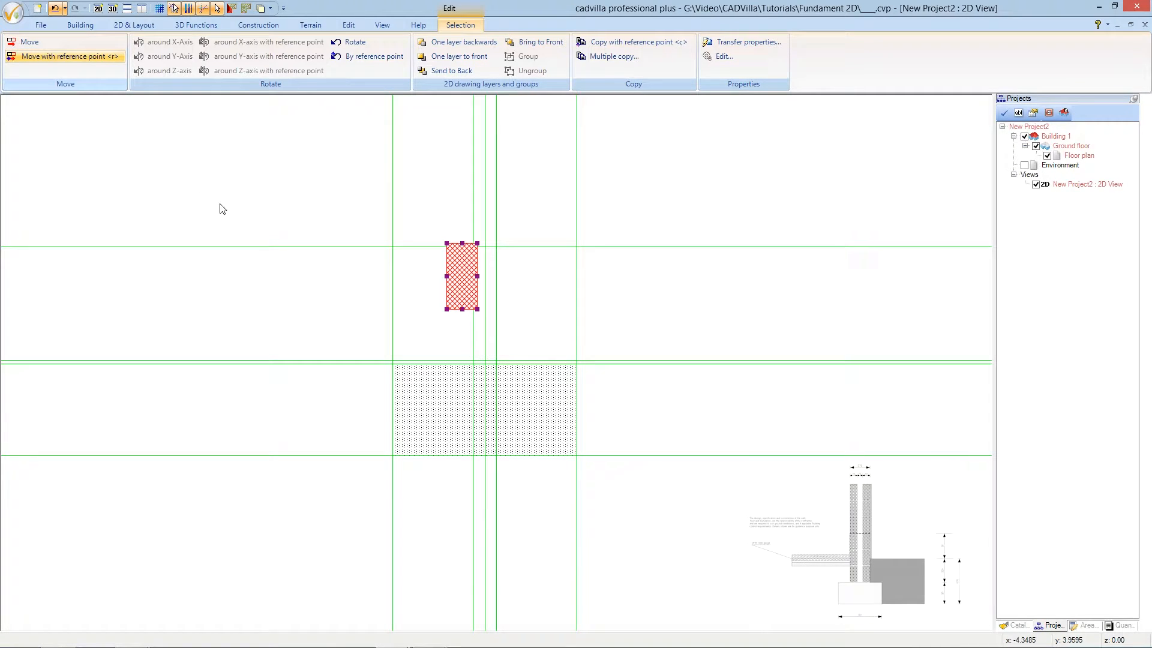
pyautogui.press('r')
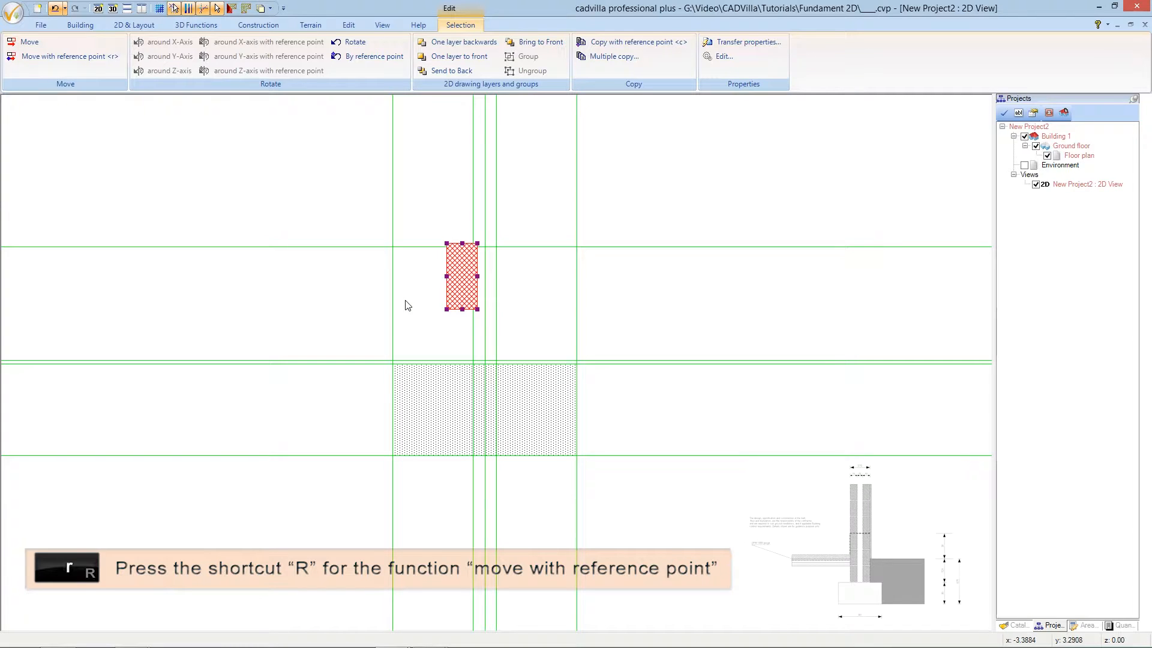
pyautogui.press('r')
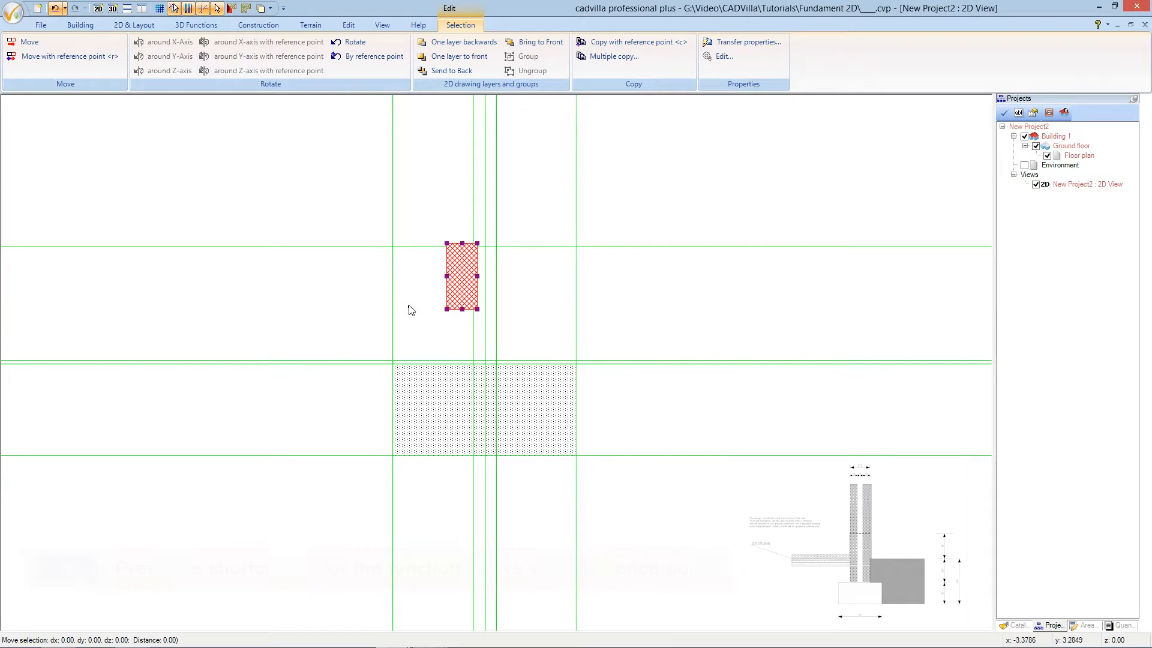
pyautogui.click(478, 309)
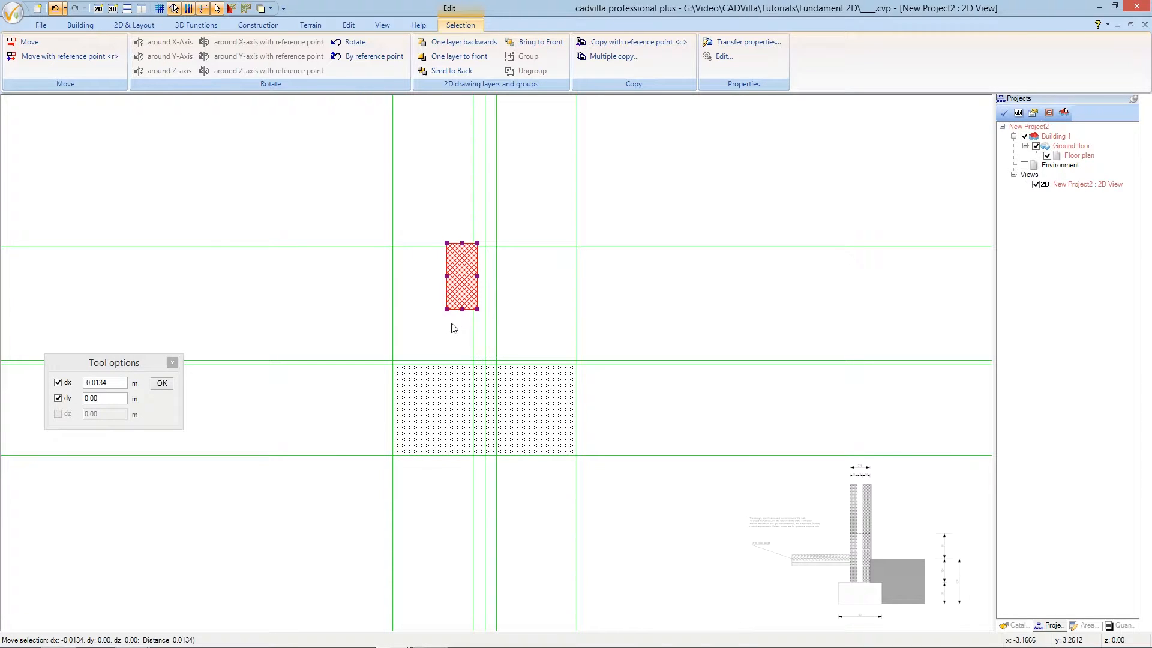
pyautogui.click(474, 362)
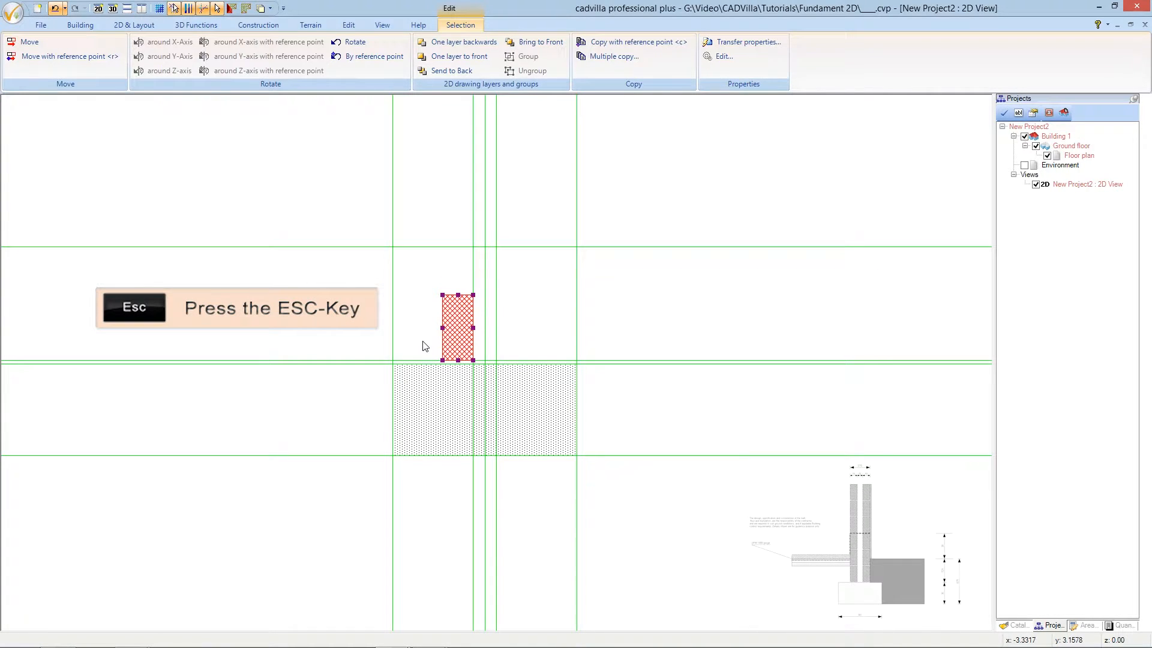
# Step: Multiple-copy the crosshatched block upward with 5 copies at a clear distance of 0.01 m
pyautogui.press('Escape')
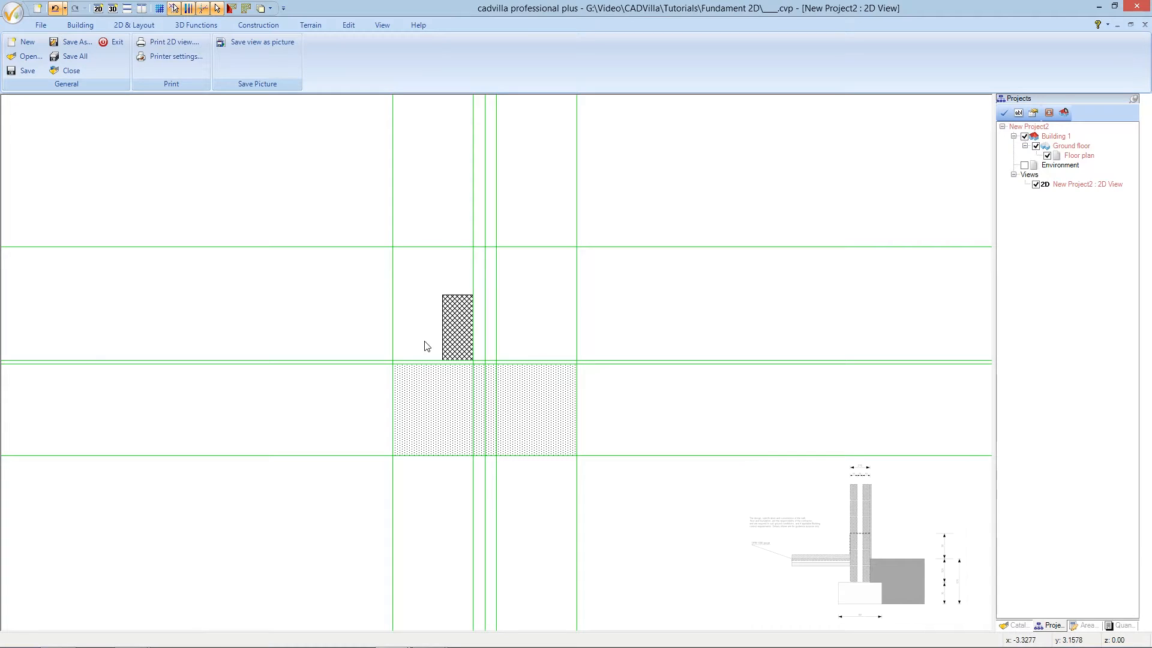
pyautogui.click(456, 329)
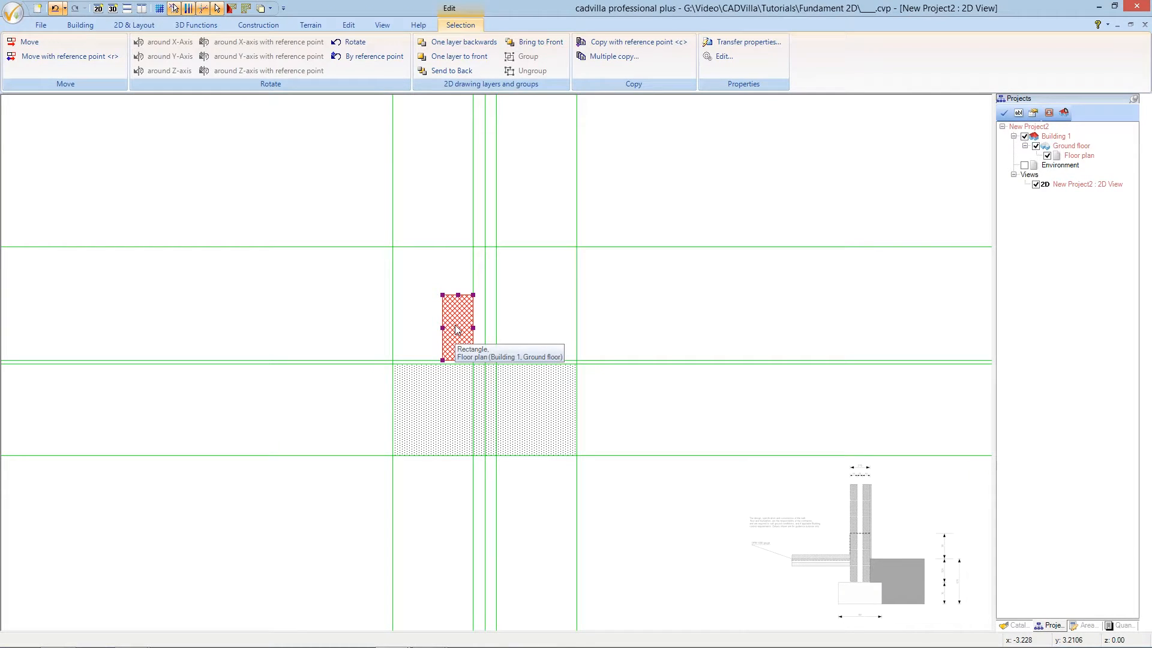
pyautogui.rightClick(456, 329)
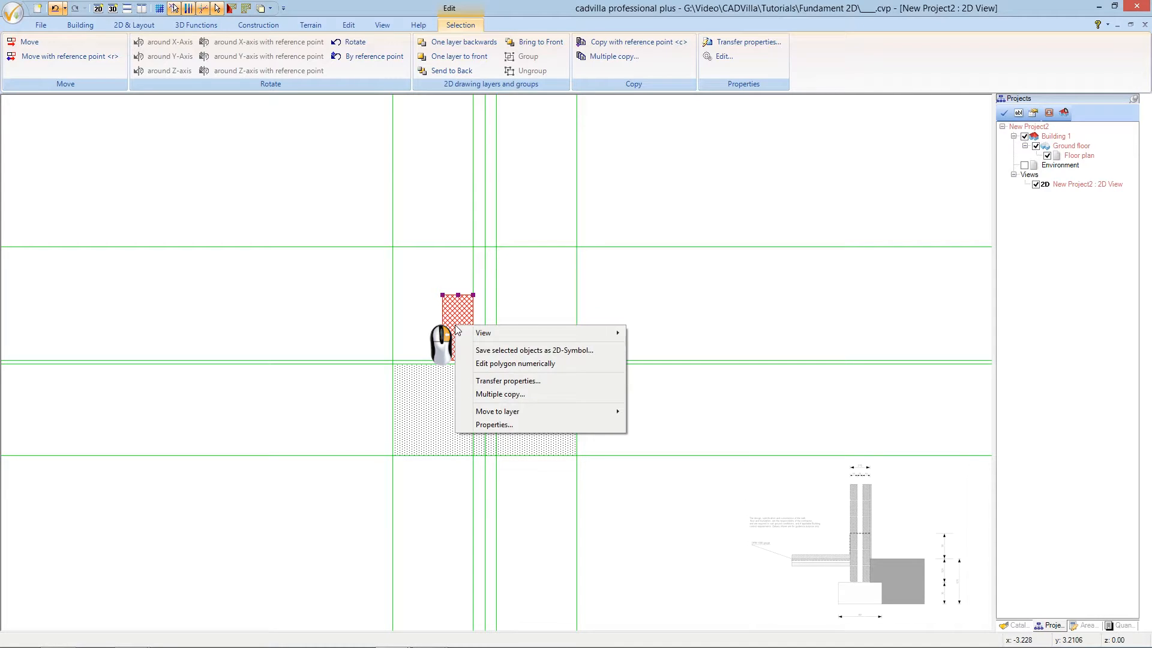
pyautogui.click(546, 394)
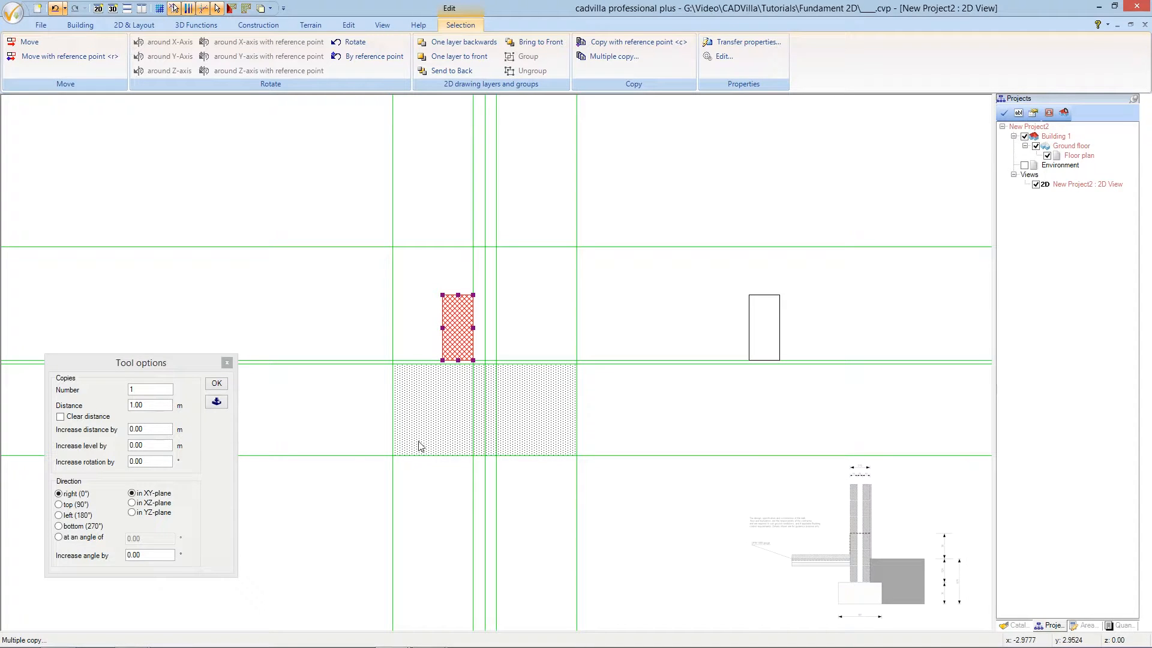
pyautogui.click(178, 364)
pyautogui.moveTo(177, 364); pyautogui.dragTo(314, 199)
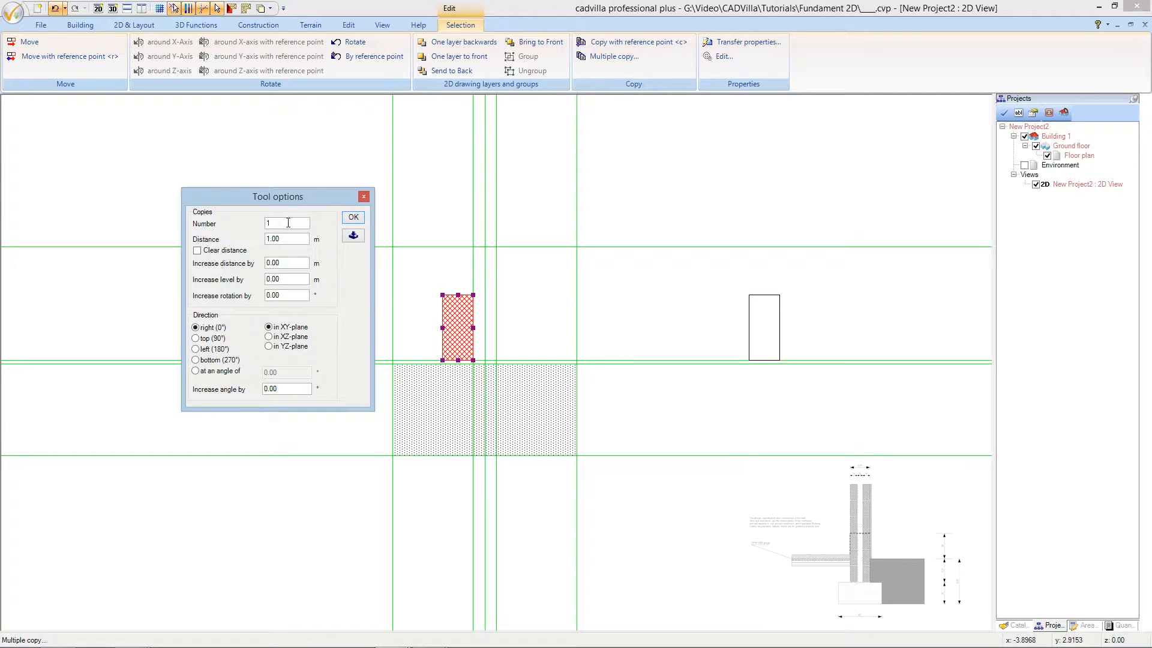
pyautogui.moveTo(288, 223); pyautogui.dragTo(255, 223)
pyautogui.write('5')
pyautogui.moveTo(283, 239); pyautogui.dragTo(257, 239)
pyautogui.write('0.01')
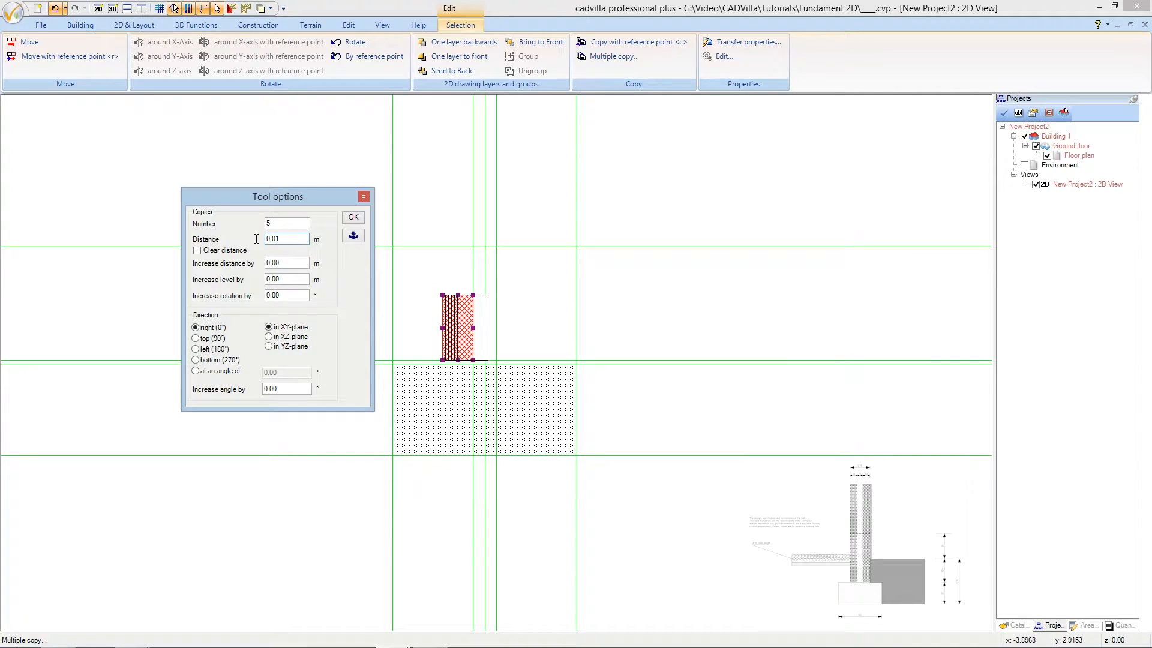
pyautogui.click(198, 251)
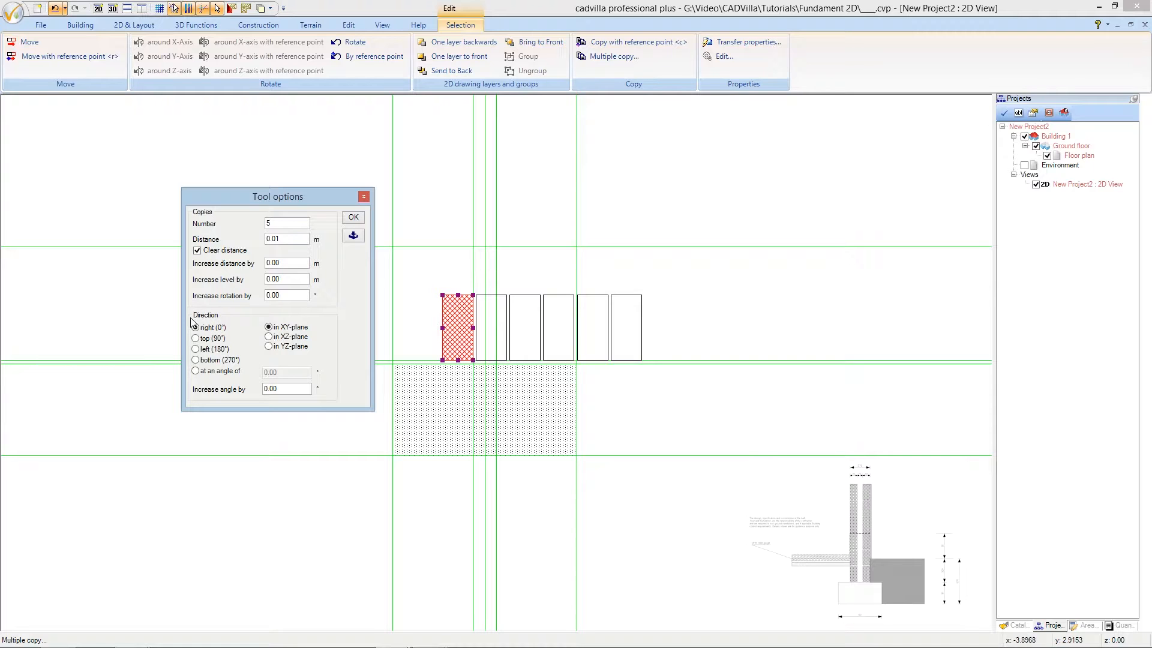
pyautogui.click(196, 339)
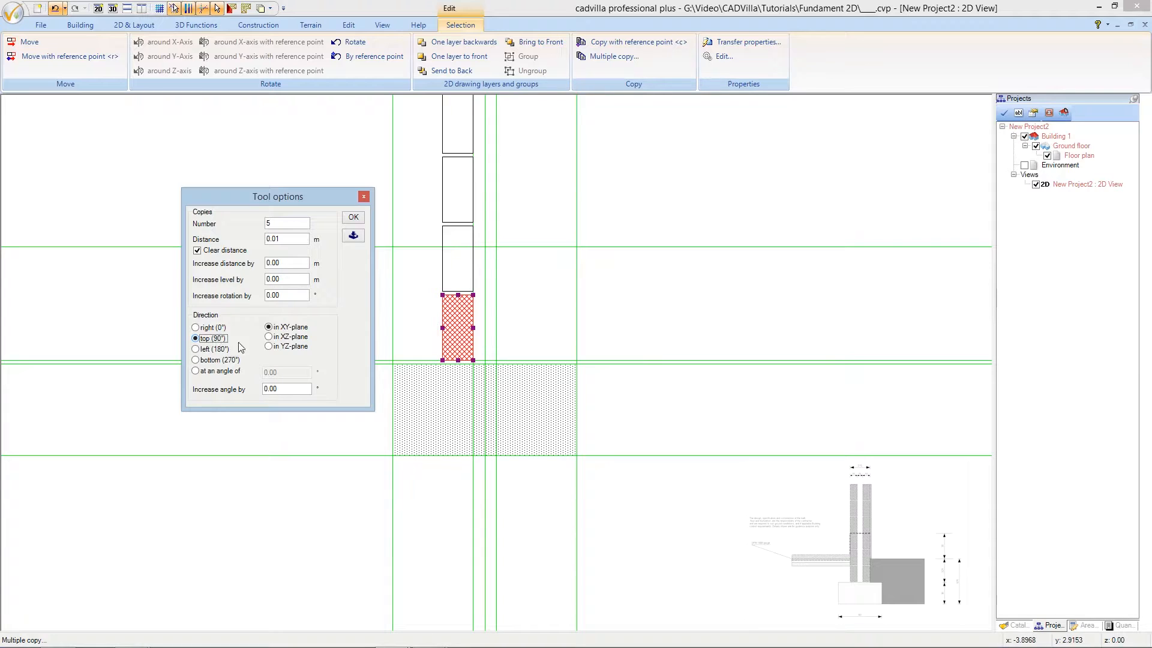
pyautogui.click(353, 219)
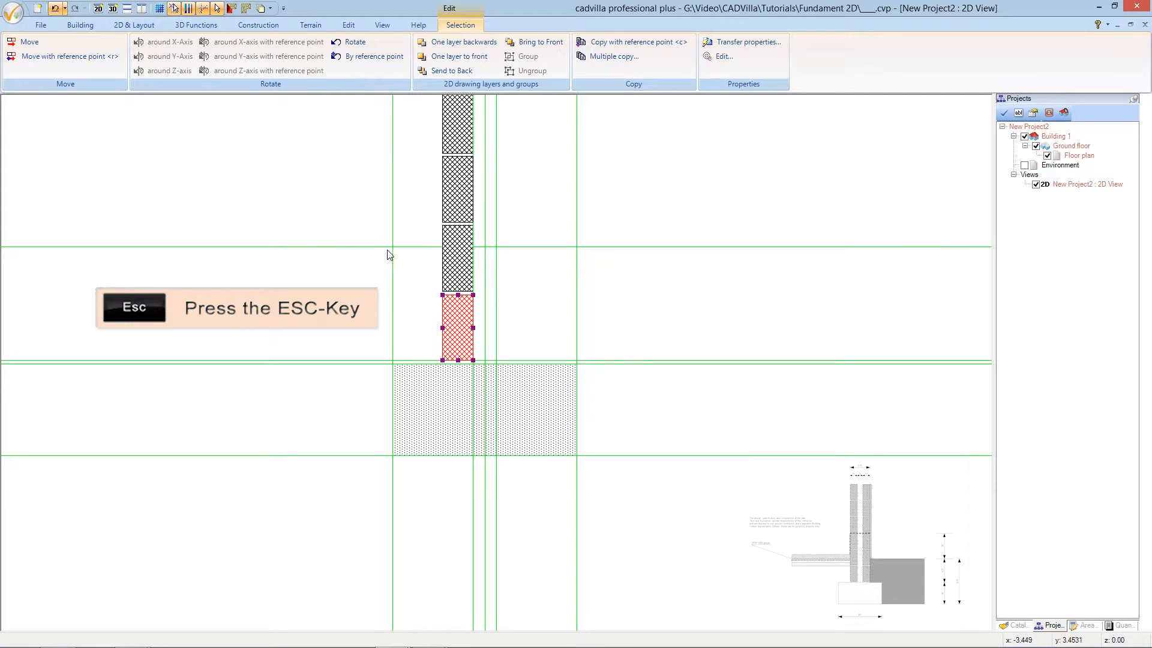
pyautogui.press('Escape')
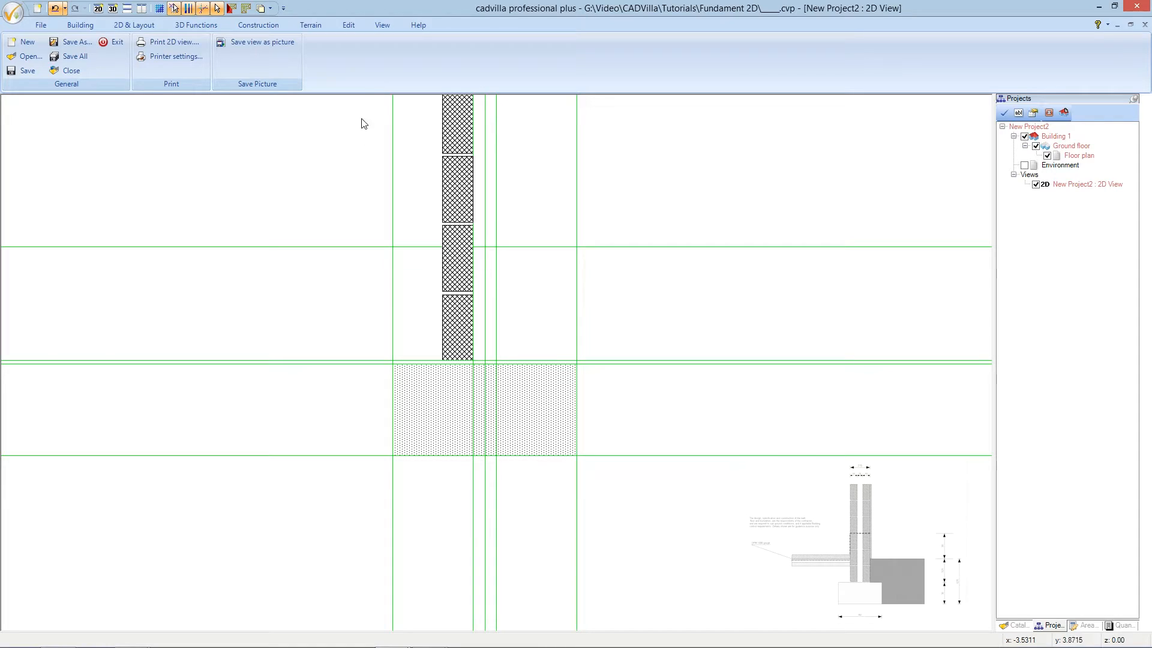
# Step: Copy the lowest block once to the right across the cavity with a clear distance of 0.075 m
pyautogui.click(383, 26)
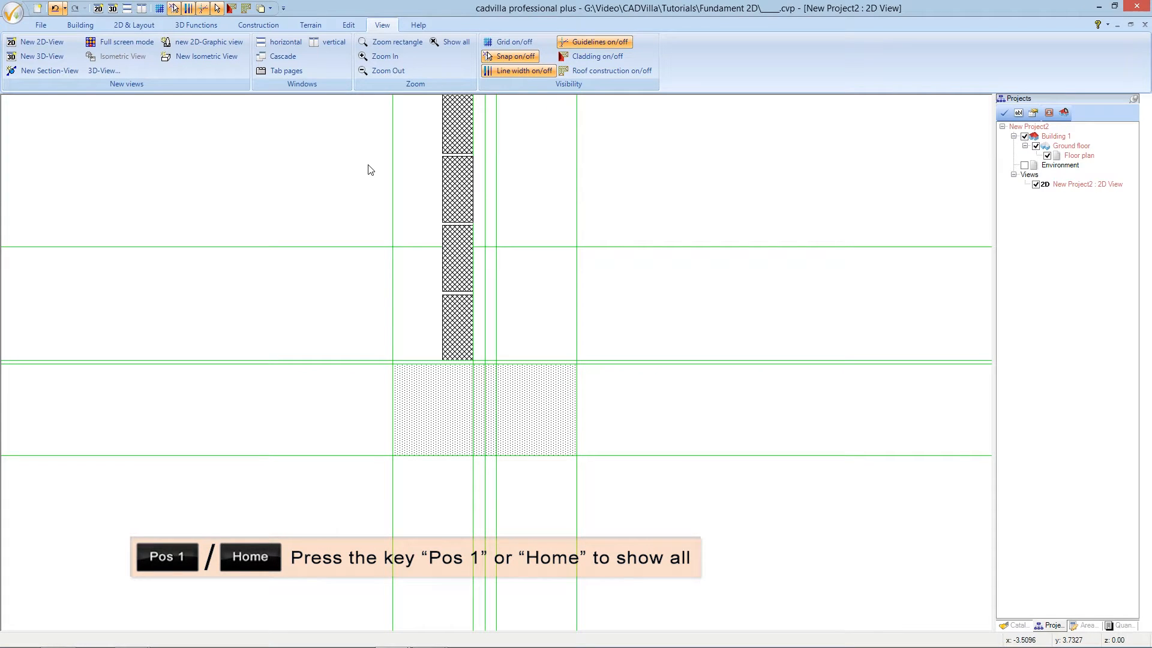
pyautogui.press('Home')
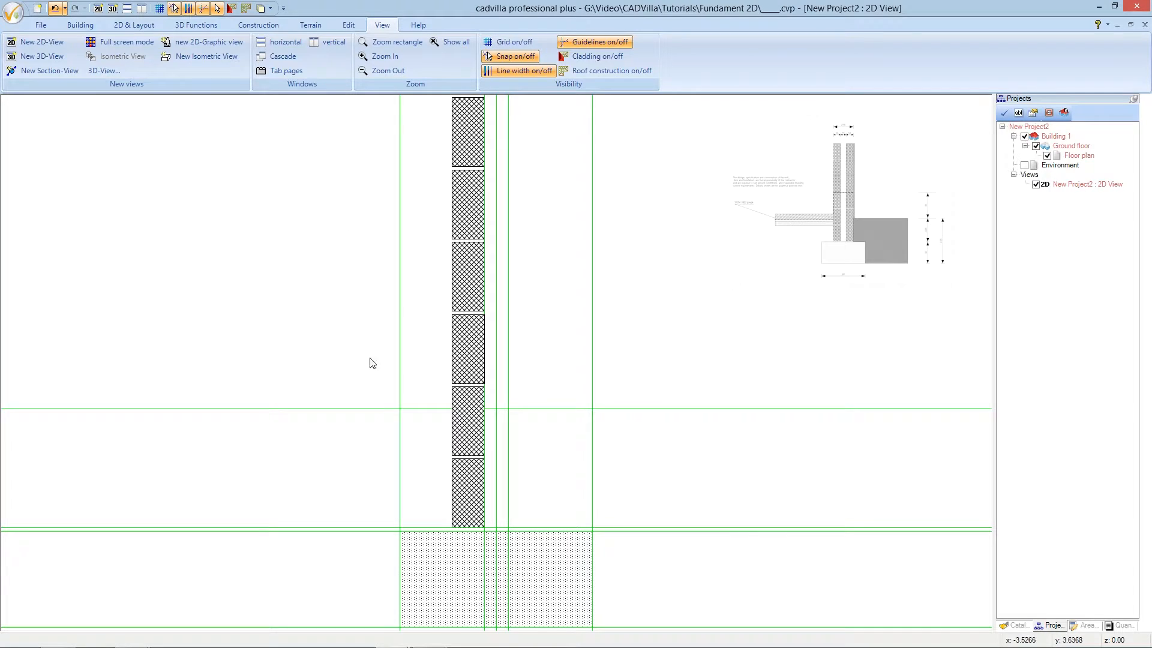
pyautogui.click(469, 482)
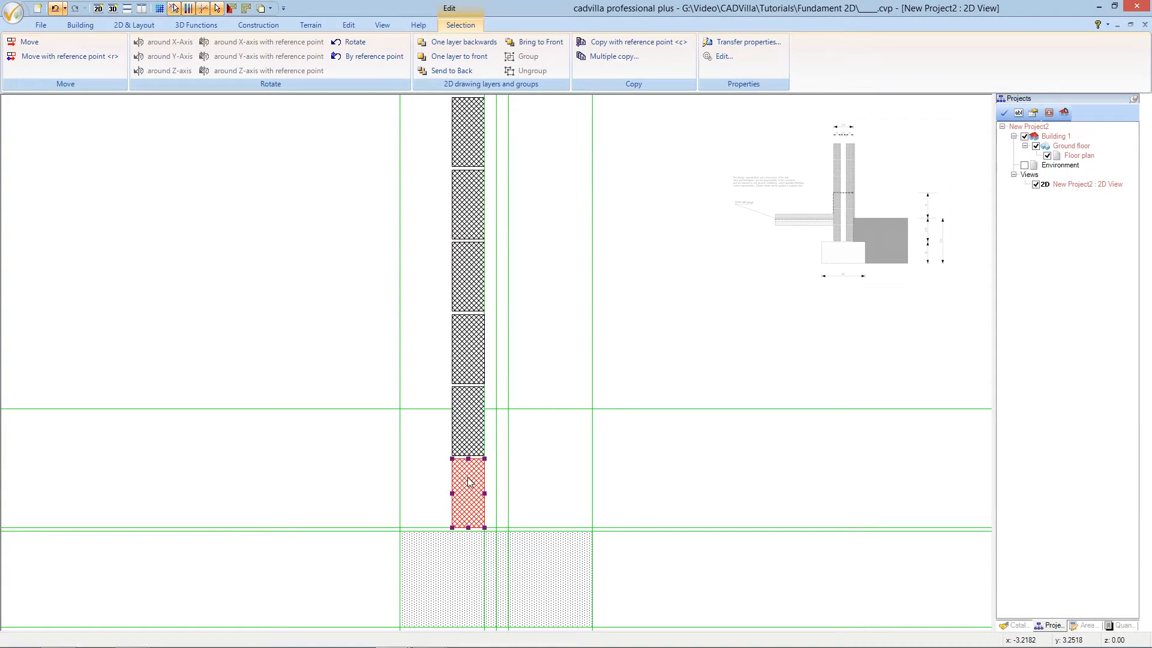
pyautogui.rightClick(468, 481)
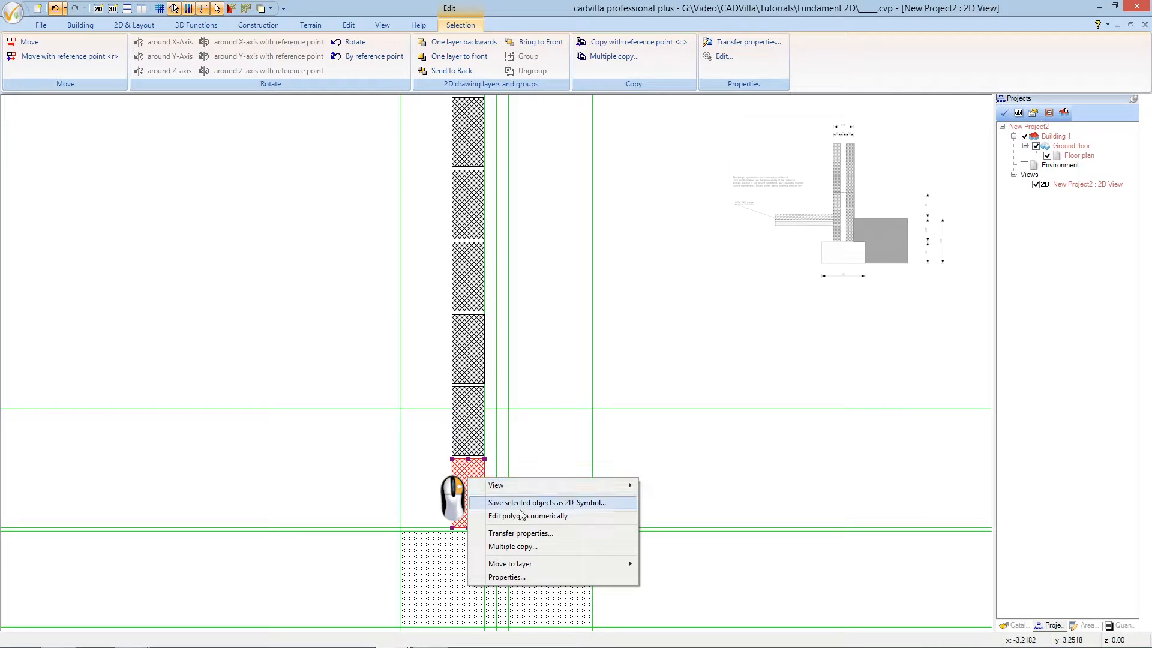
pyautogui.click(561, 546)
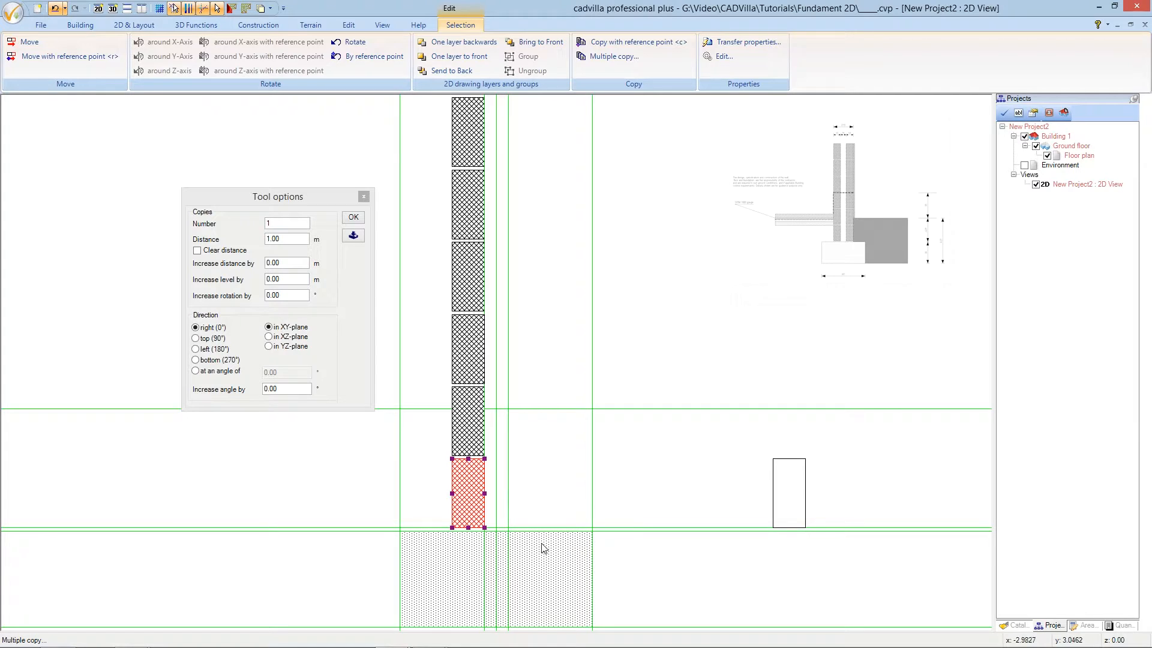
pyautogui.click(239, 202)
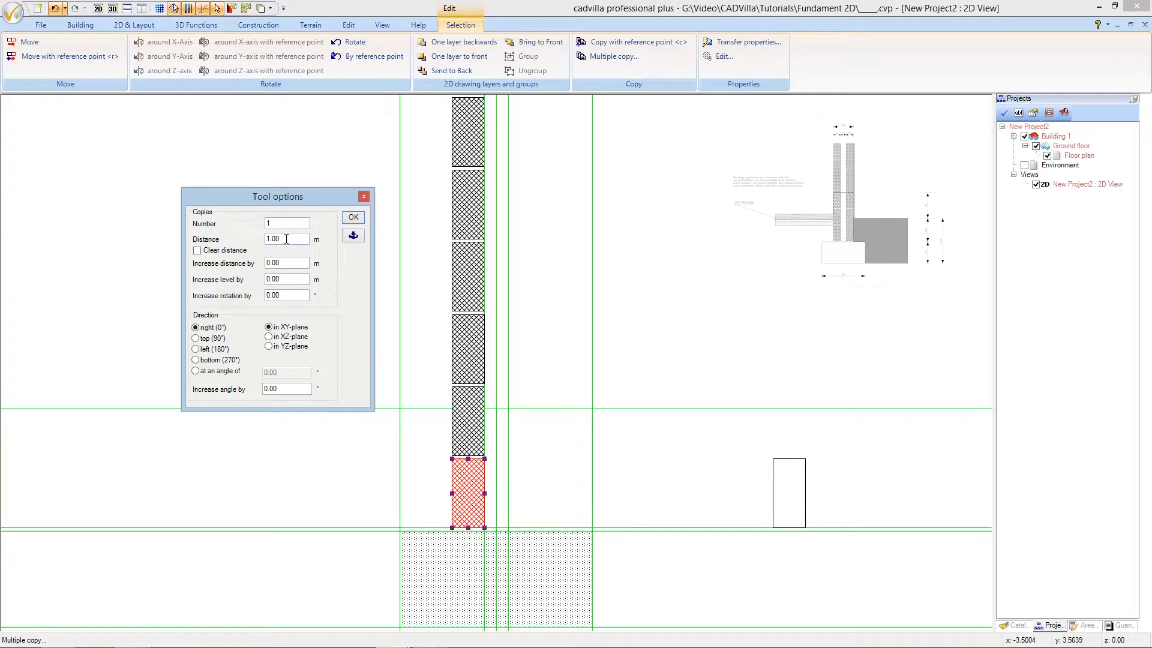
pyautogui.moveTo(287, 239); pyautogui.dragTo(253, 241)
pyautogui.write('0.075')
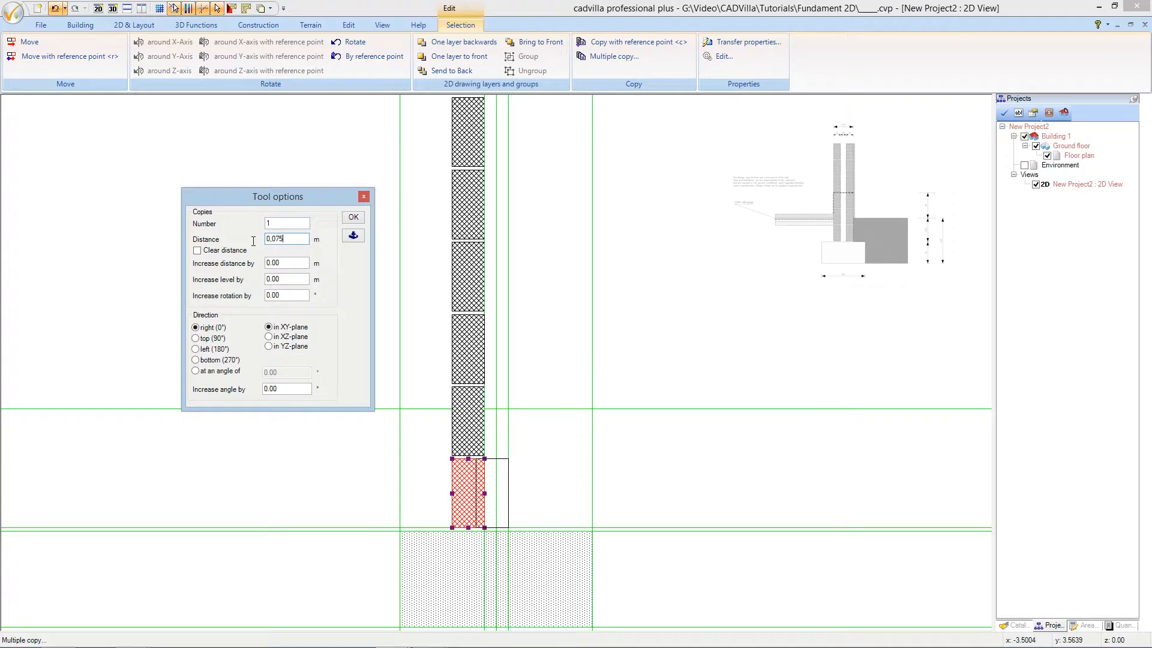
pyautogui.click(197, 252)
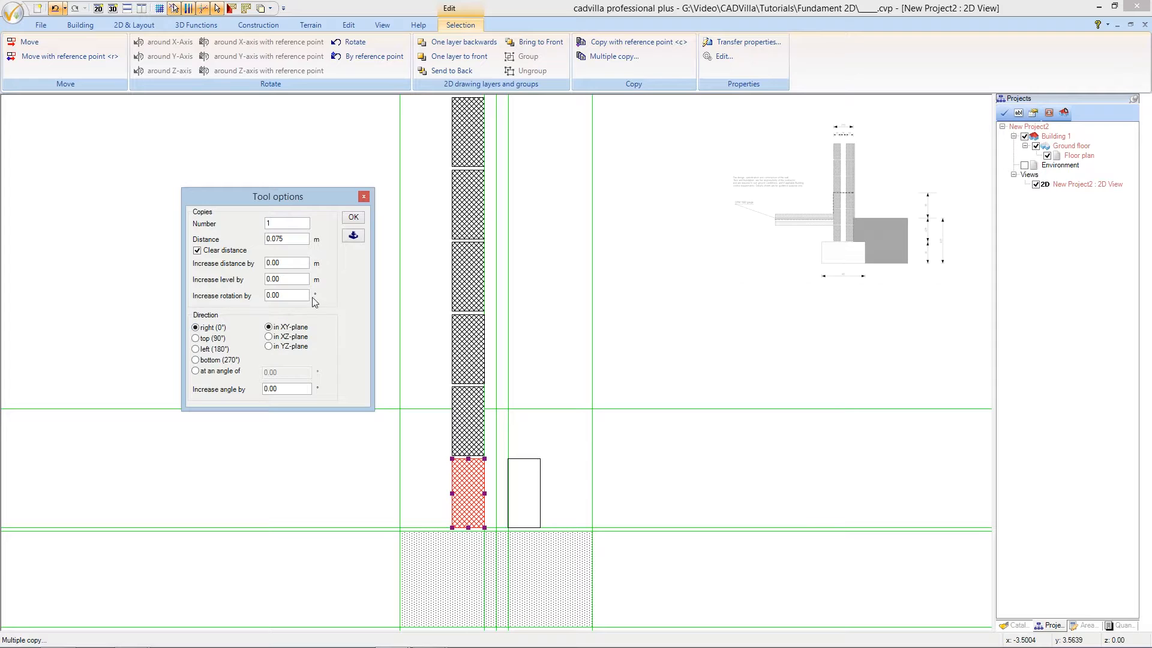
pyautogui.click(353, 218)
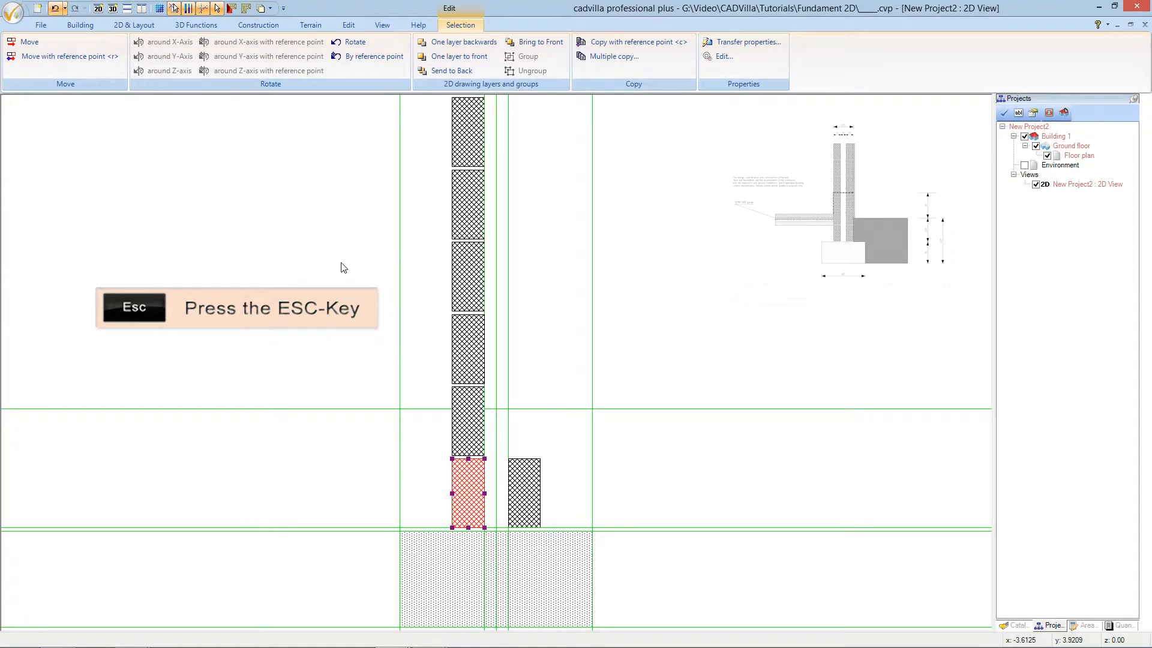
pyautogui.press('Escape')
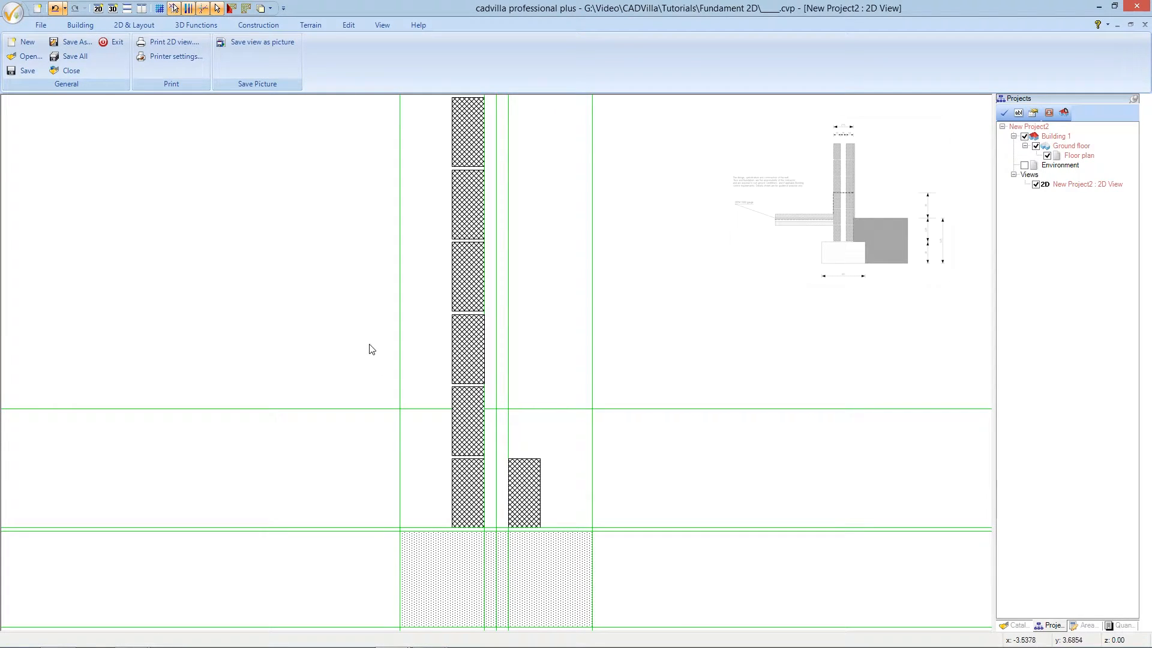
# Step: Multiple-copy the lowest block of the right-hand wall leaf upward with 5 copies at a clear distance of 0.01 m
pyautogui.click(521, 475)
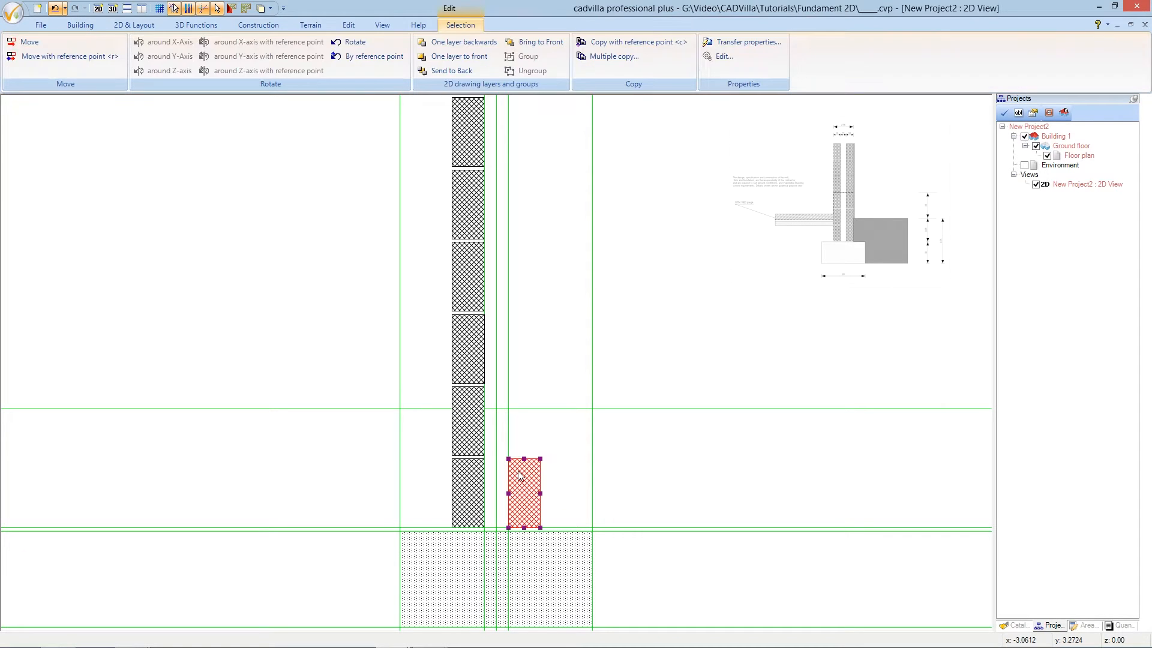
pyautogui.rightClick(521, 475)
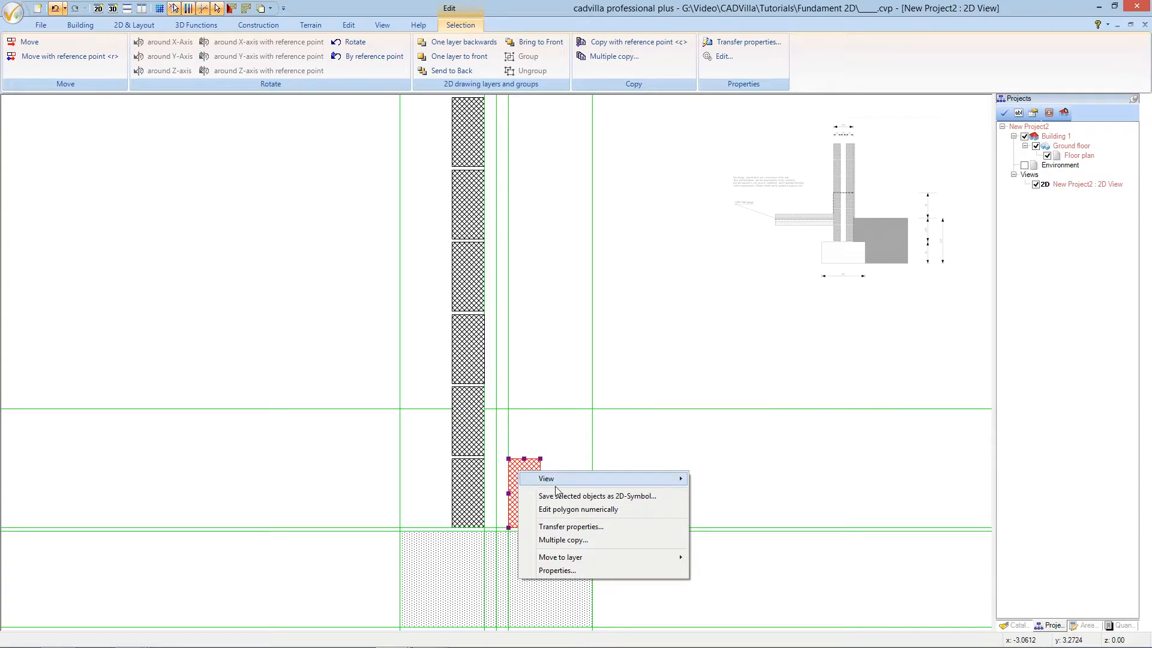
pyautogui.click(595, 539)
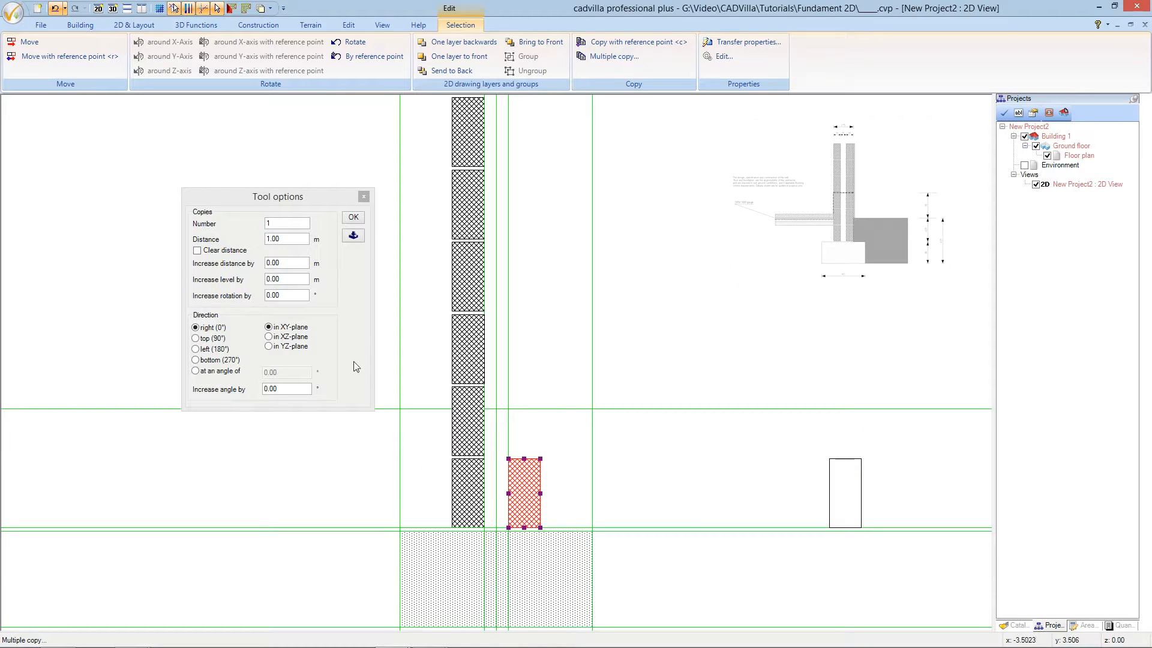
pyautogui.moveTo(284, 225); pyautogui.dragTo(255, 225)
pyautogui.write('5')
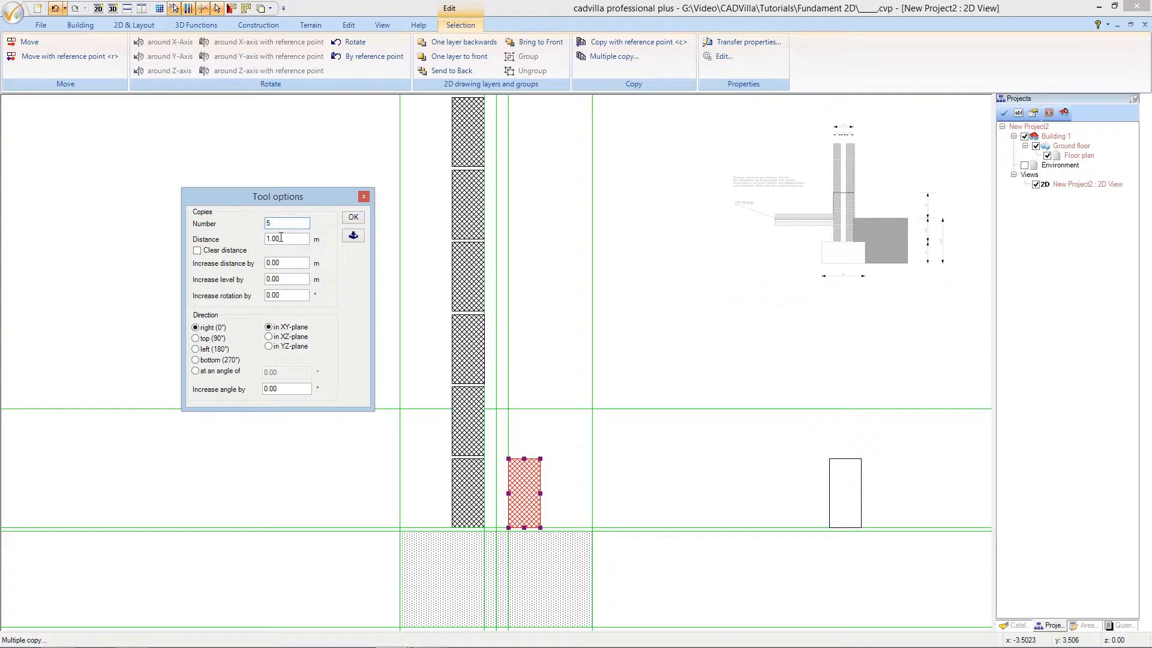
pyautogui.moveTo(284, 238); pyautogui.dragTo(255, 239)
pyautogui.write('0.01')
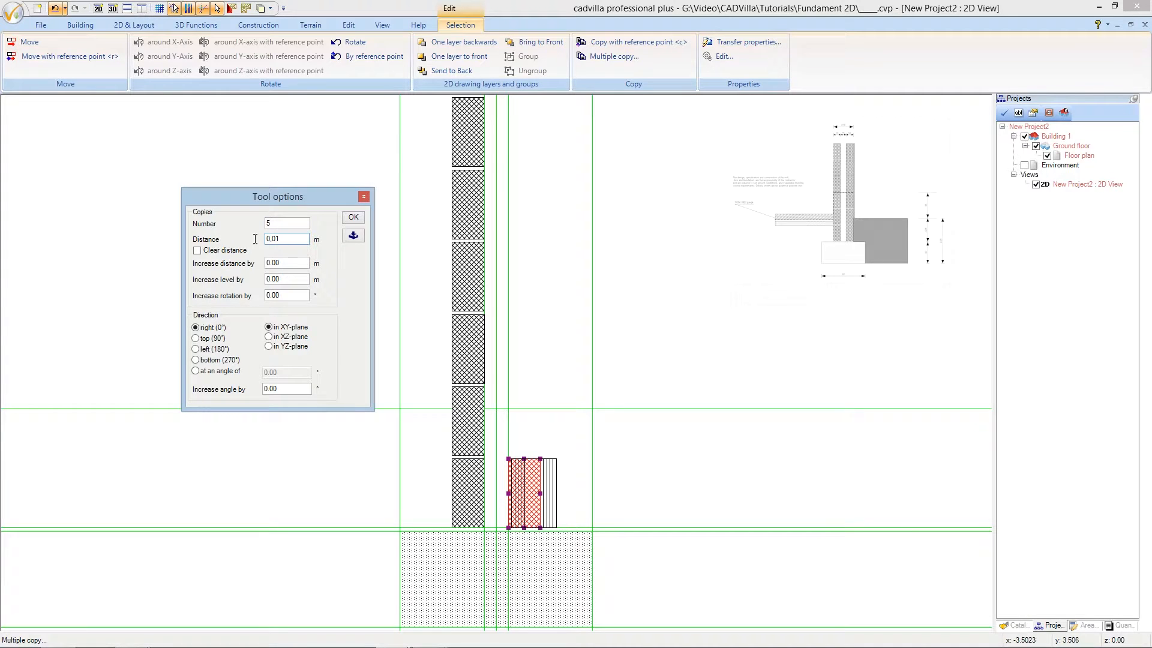
pyautogui.click(197, 251)
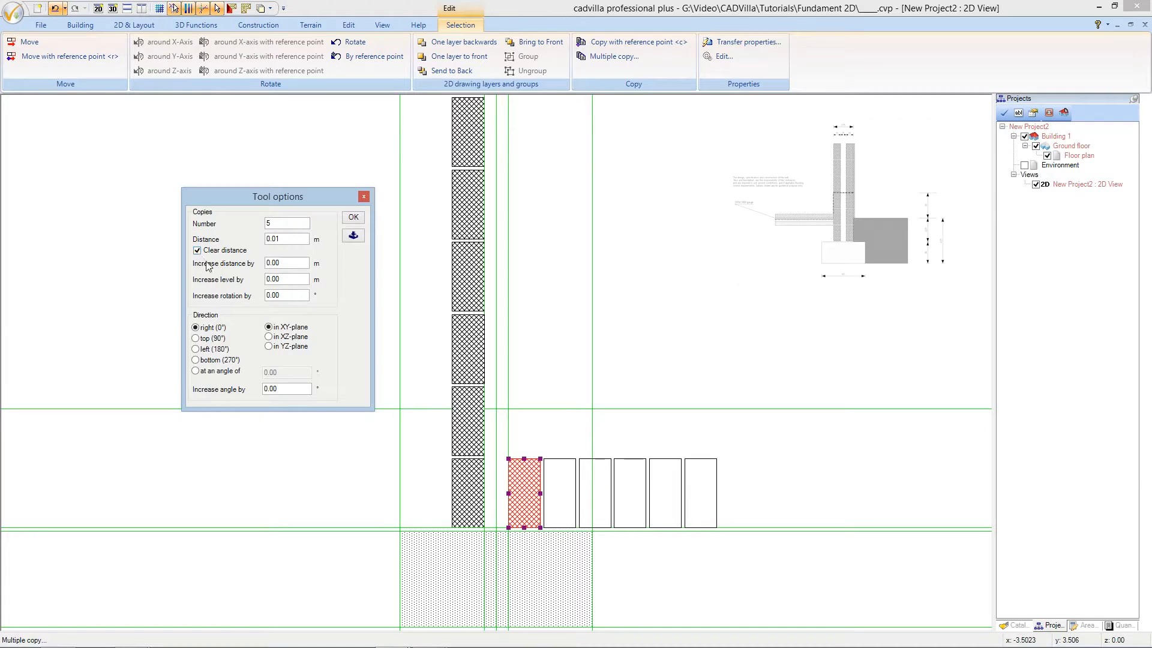
pyautogui.click(199, 340)
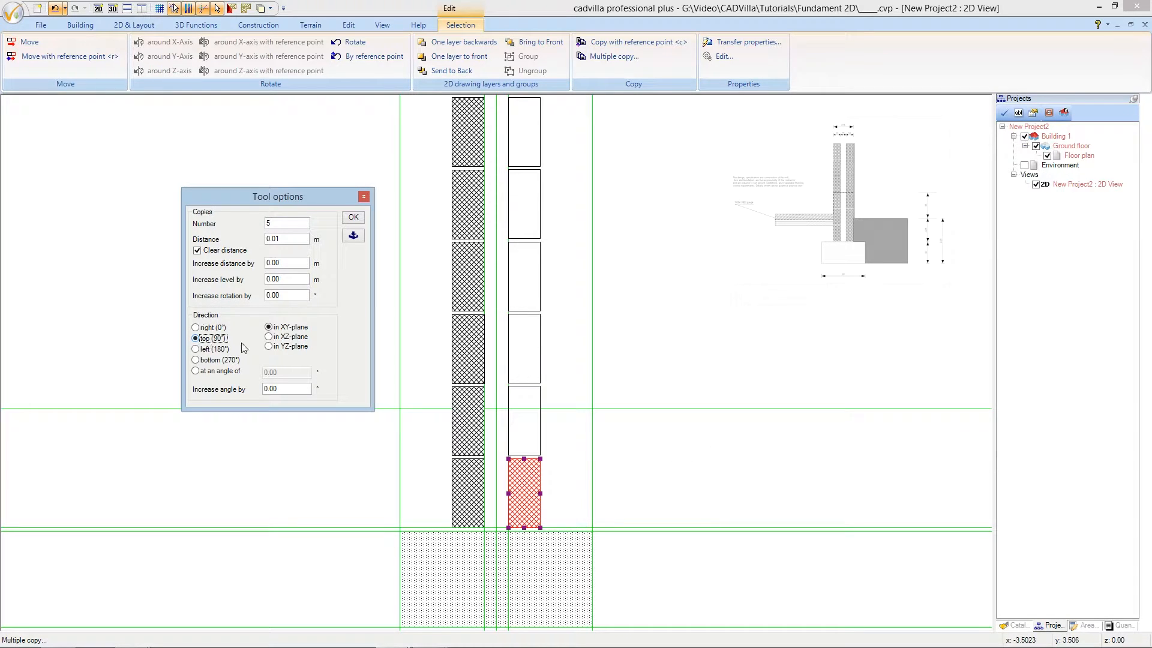
pyautogui.click(351, 219)
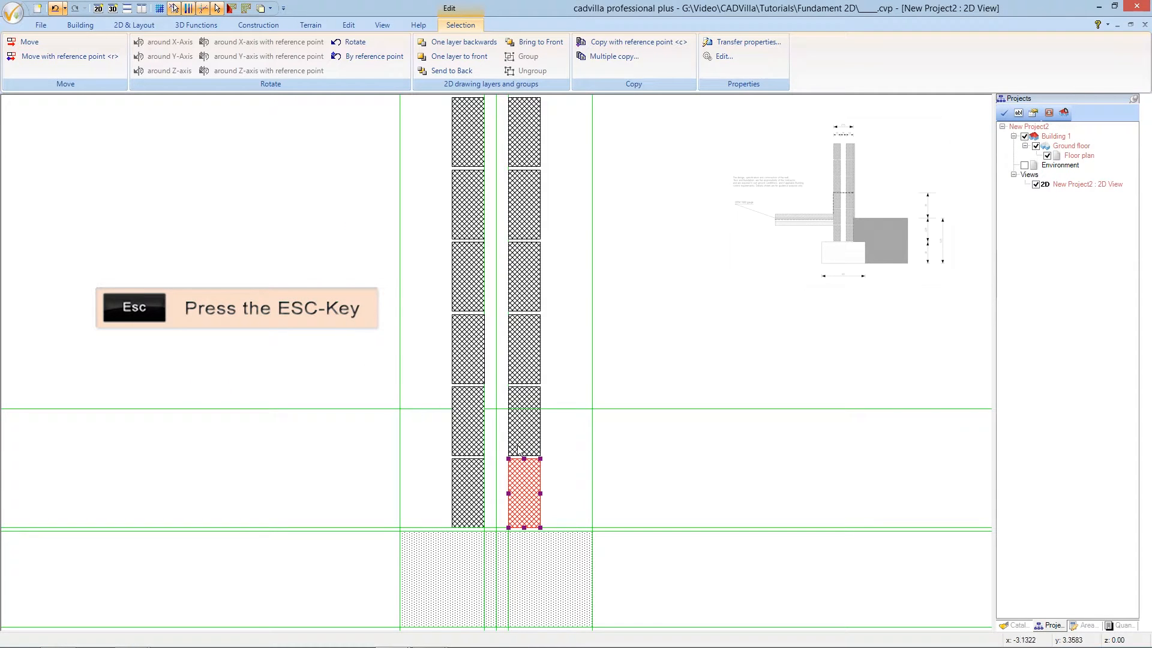
pyautogui.press('Escape')
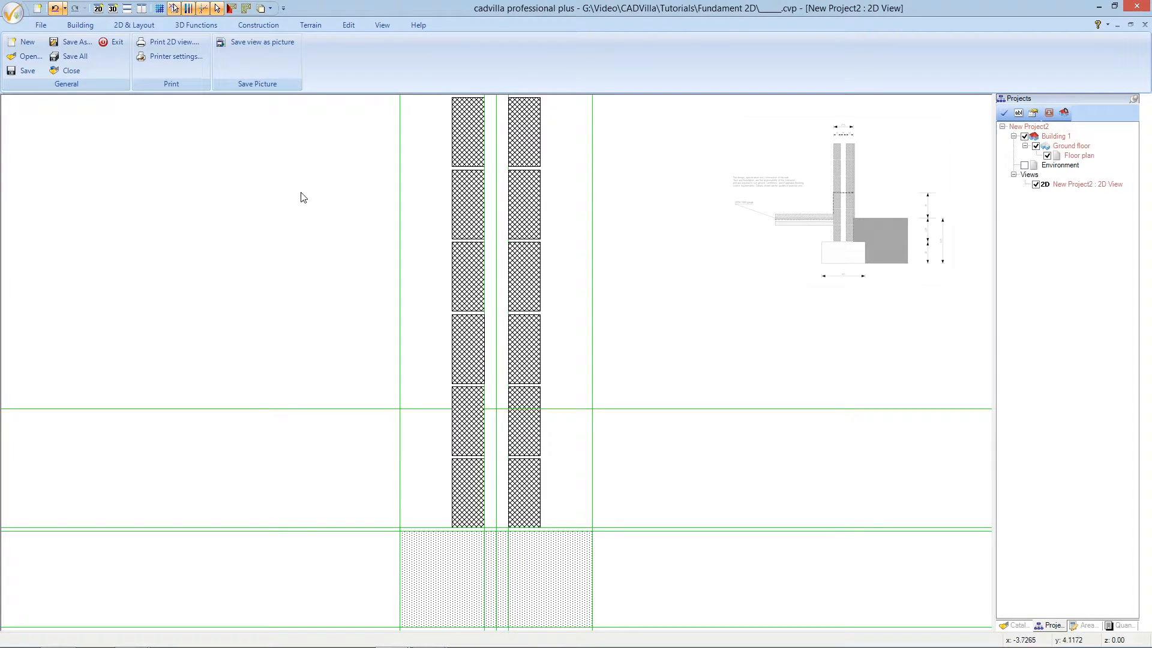
# Step: Hide the guidelines to check the footing and both wall leaves, and show them again
pyautogui.click(202, 8)
pyautogui.click(202, 10)
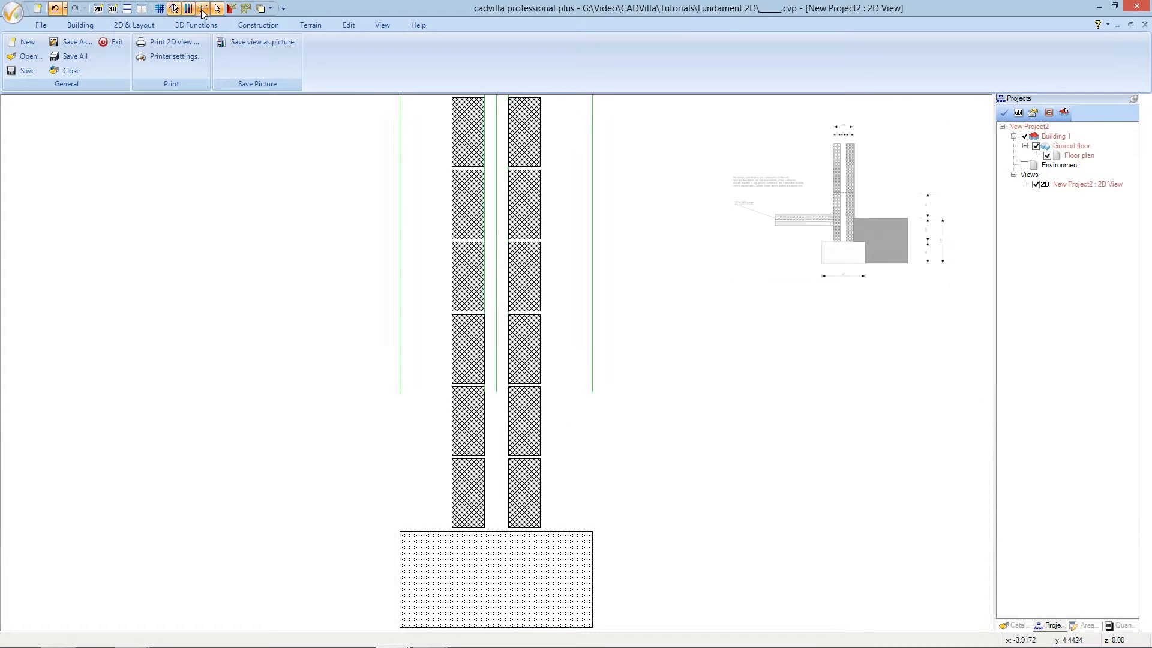
pyautogui.click(203, 9)
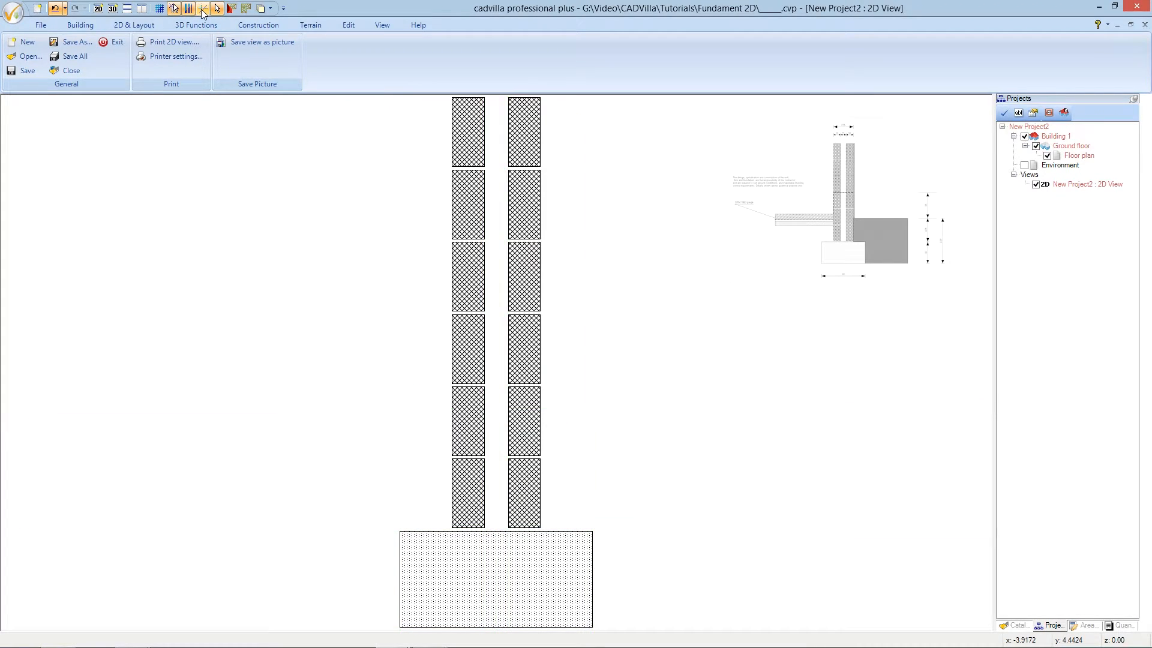
pyautogui.click(203, 9)
pyautogui.click(202, 9)
pyautogui.click(202, 9)
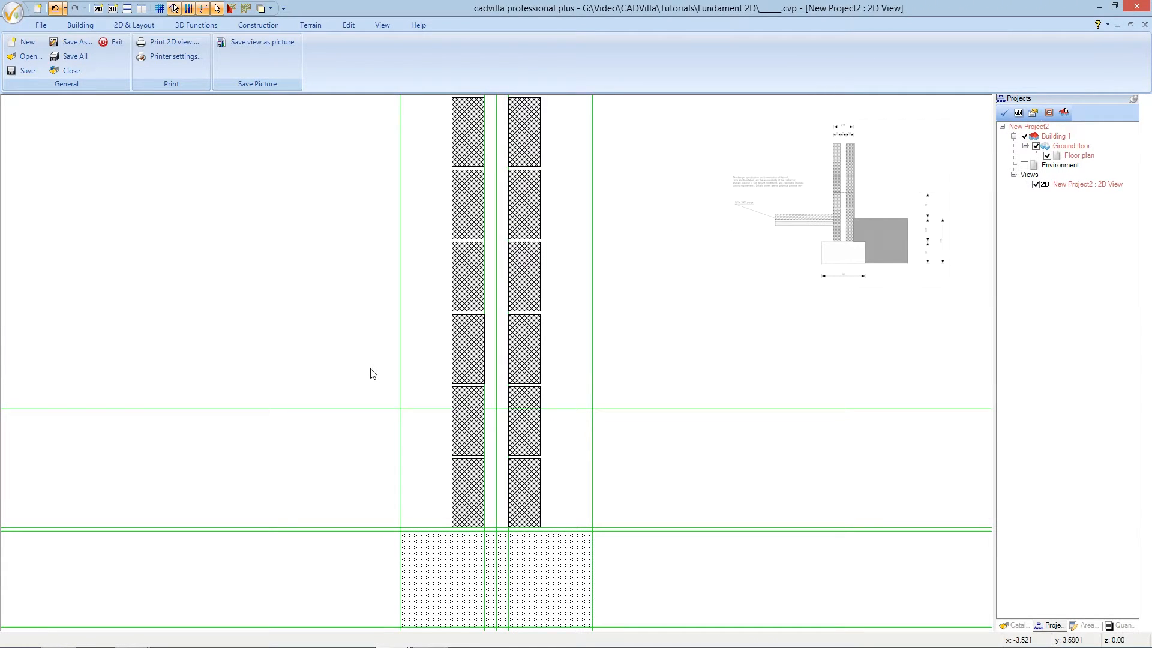
# Step: Start a parallel guideline and set the guideline appearance to an orange line colour
pyautogui.scroll(-1, 370, 374)
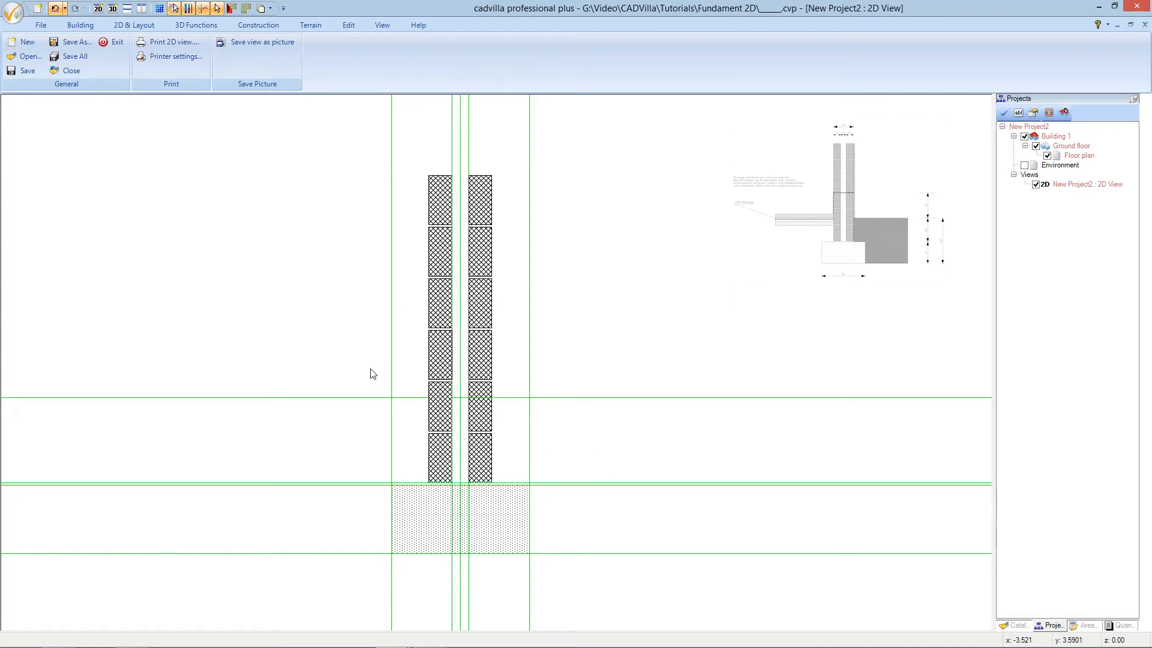
pyautogui.press('Left')
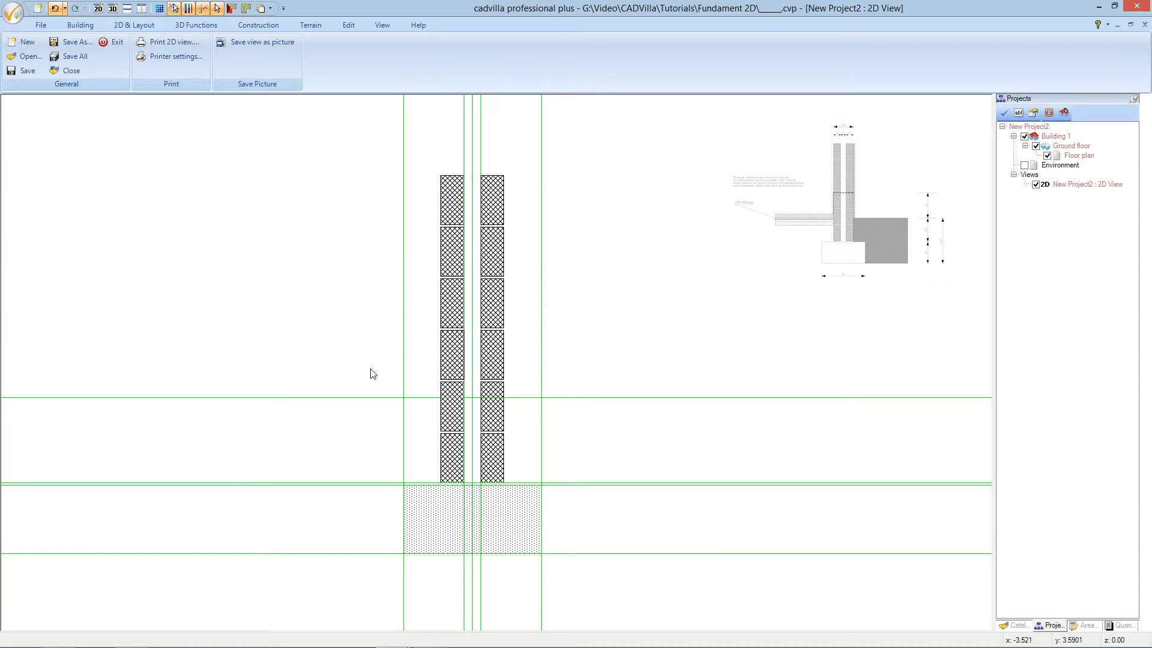
pyautogui.press('p')
pyautogui.rightClick(332, 341)
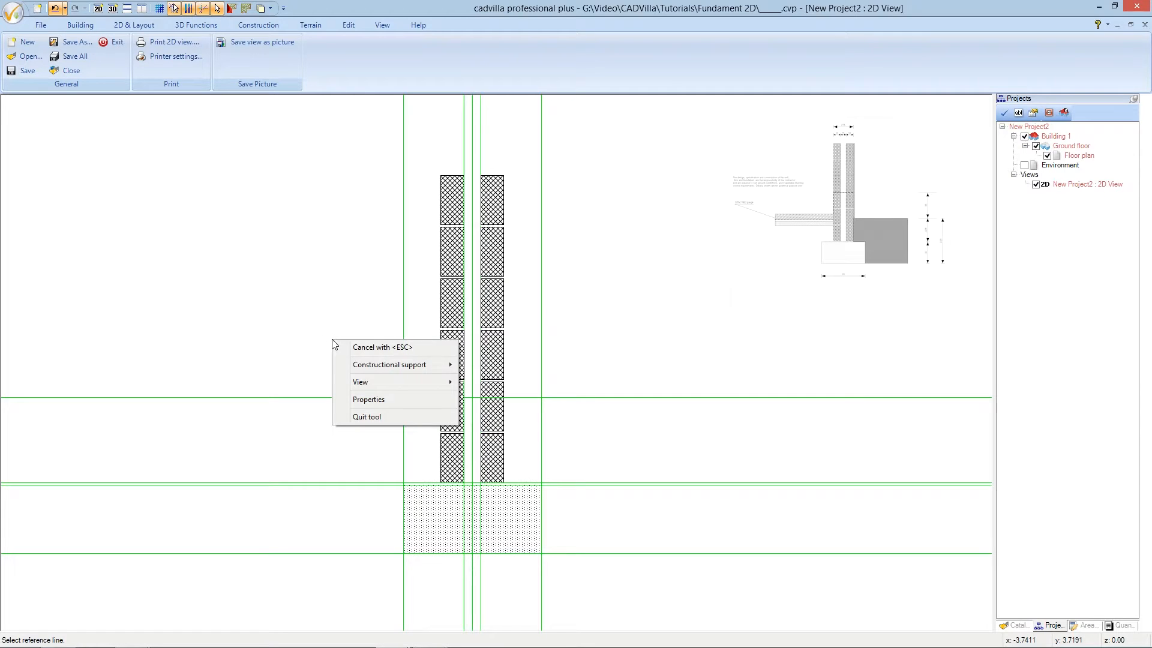
pyautogui.click(389, 399)
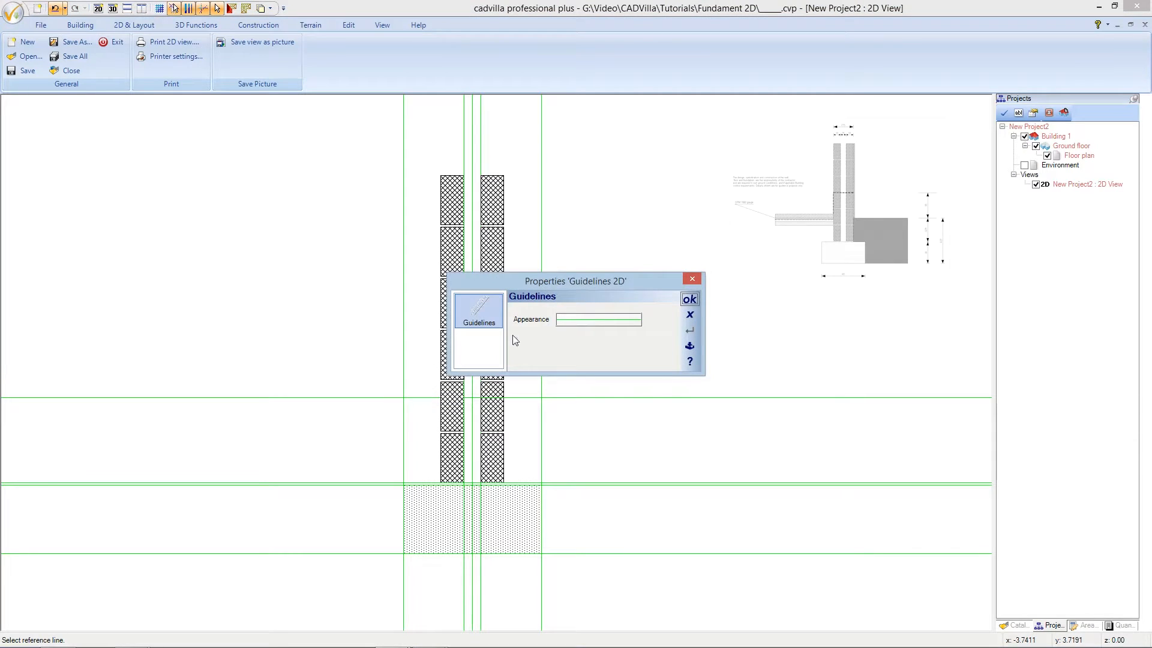
pyautogui.click(595, 319)
pyautogui.click(597, 321)
pyautogui.click(532, 333)
pyautogui.click(659, 278)
pyautogui.click(690, 300)
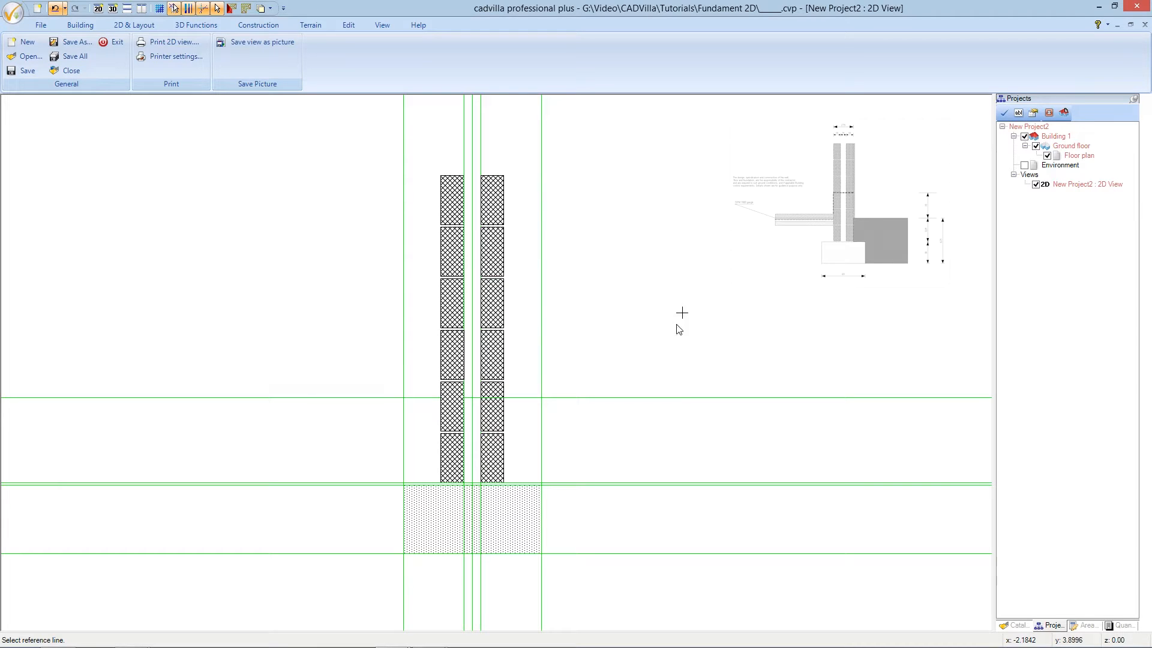
# Step: Insert a vertical parallel guideline 0.75 m to the right of the right-hand wall leaf's outer edge
pyautogui.click(503, 417)
pyautogui.click(554, 418)
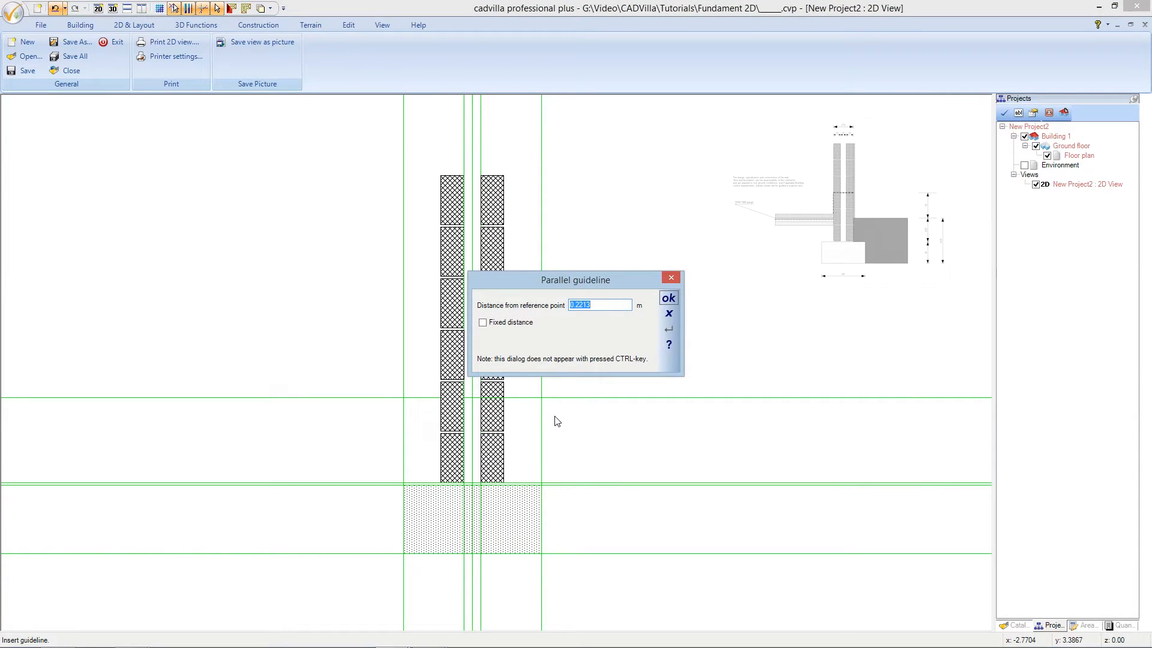
pyautogui.write('0,75')
pyautogui.press('Return')
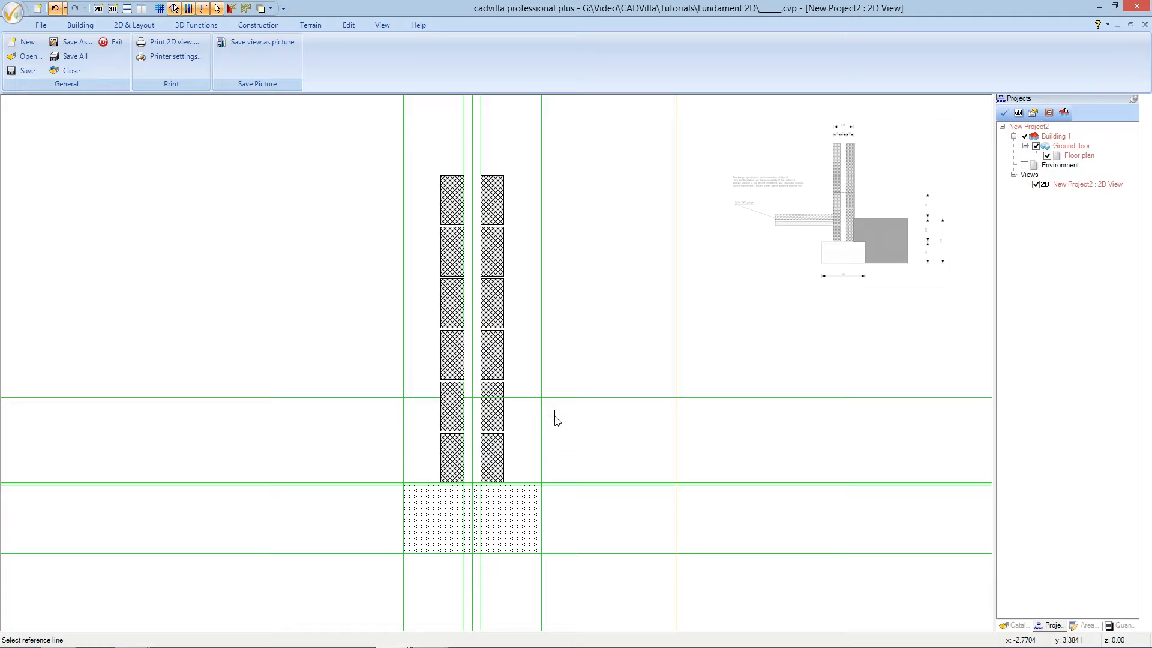
# Step: Insert a horizontal guideline 0.125 m below the top edge of the right-hand leaf's second-lowest block, and finish the guideline tool
pyautogui.click(498, 382)
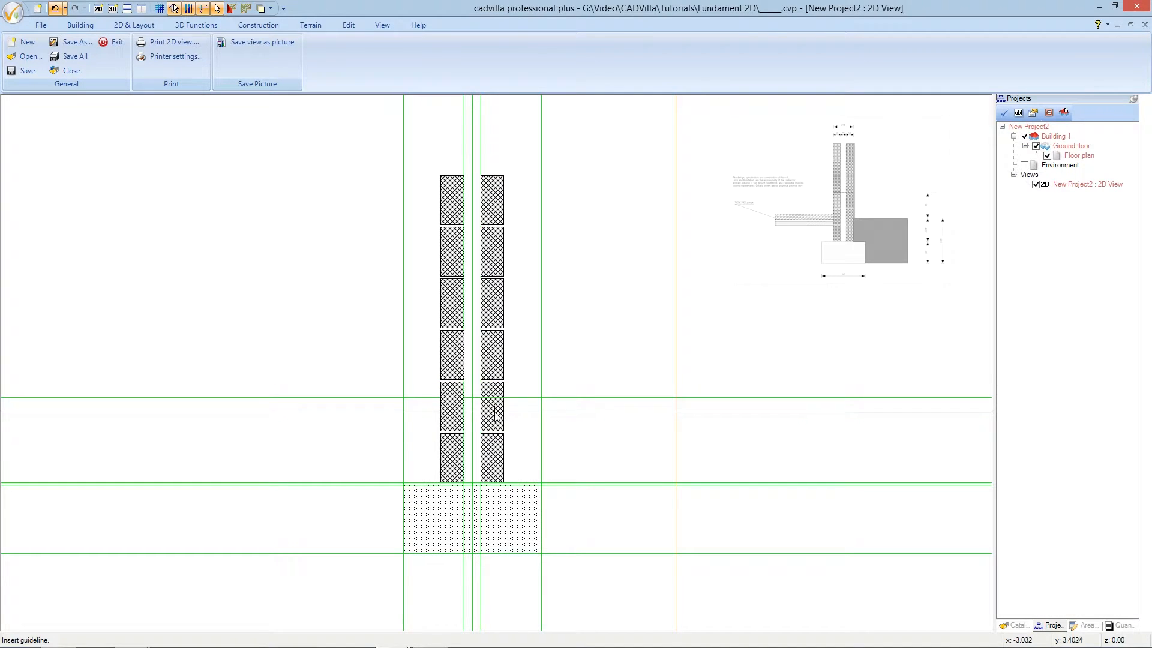
pyautogui.click(496, 416)
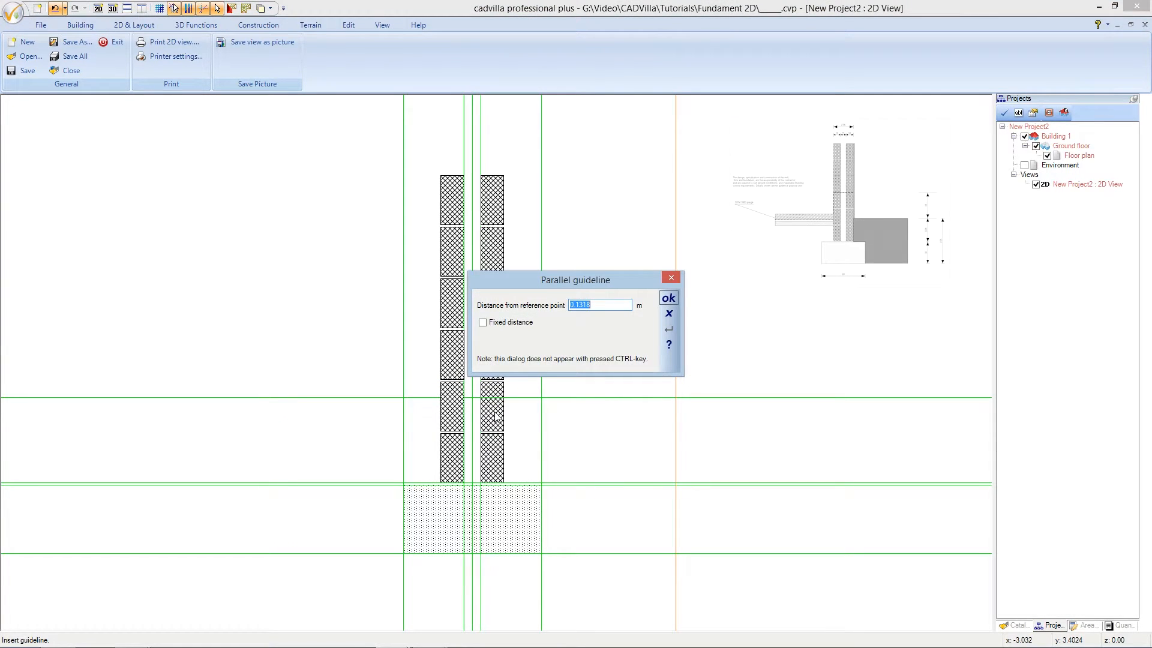
pyautogui.write('0.125')
pyautogui.press('Return')
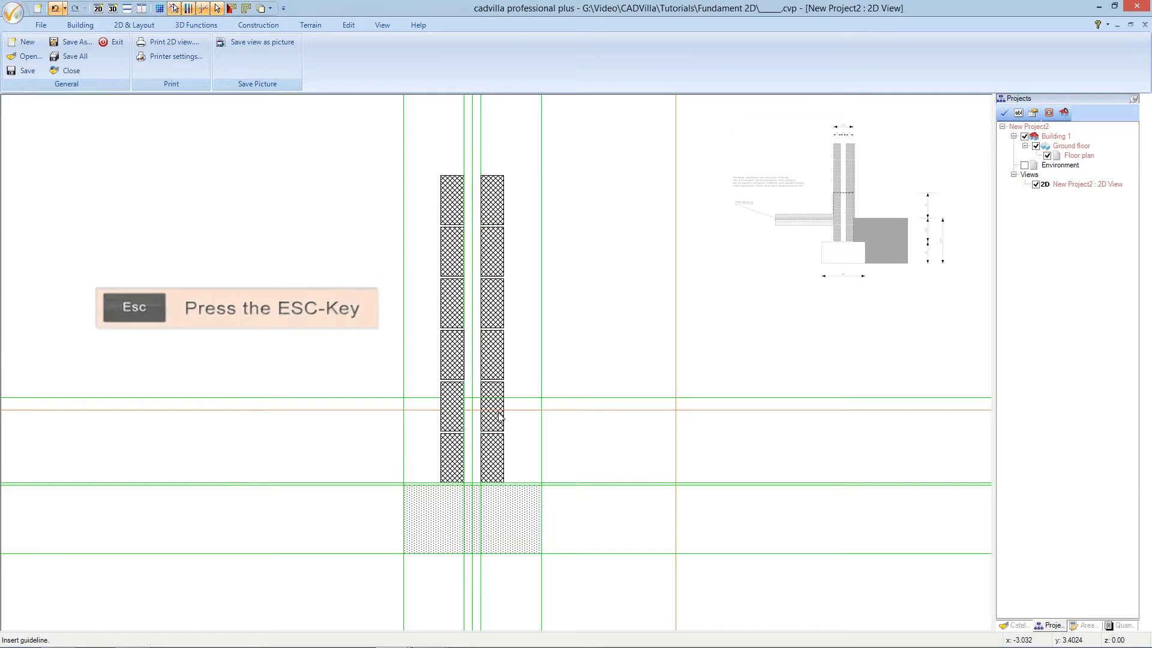
pyautogui.press('Escape')
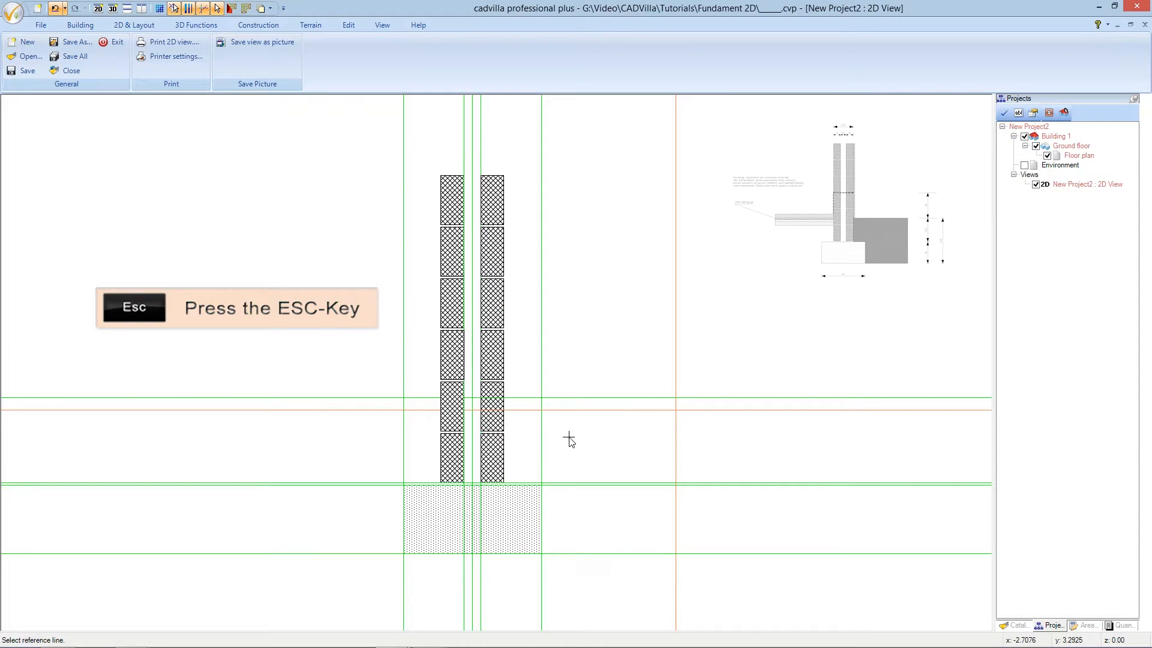
pyautogui.press('Escape')
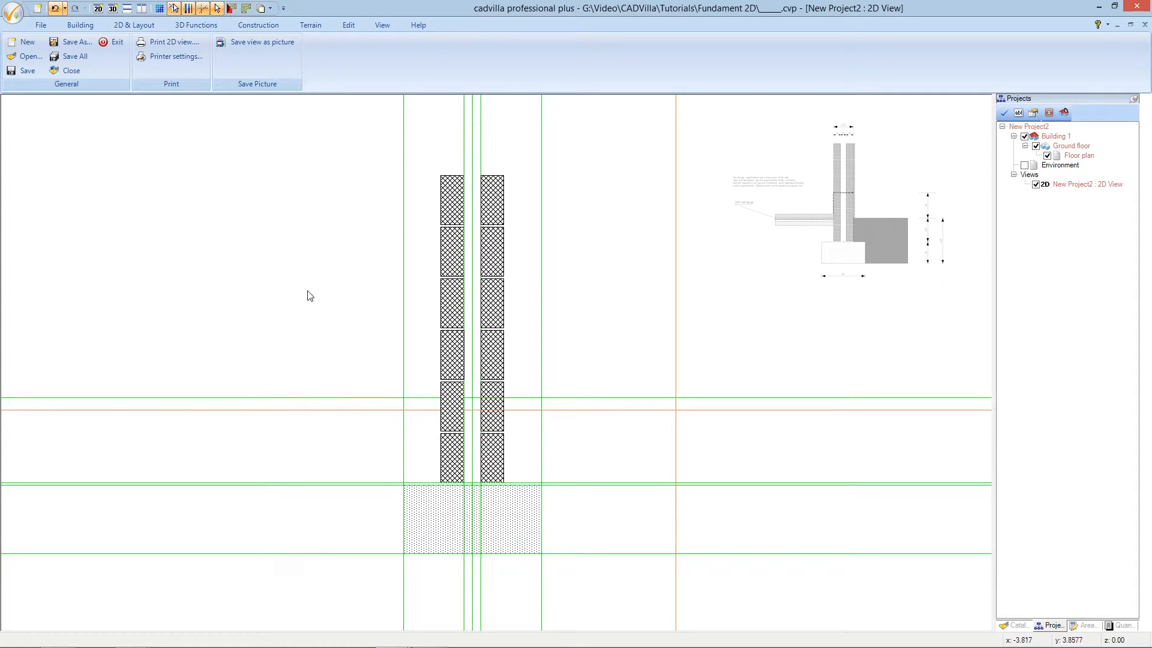
# Step: Draw a rectangle from the right-hand leaf's outer edge at the orange horizontal guideline to the orange vertical guideline at the footing's underside
pyautogui.click(149, 25)
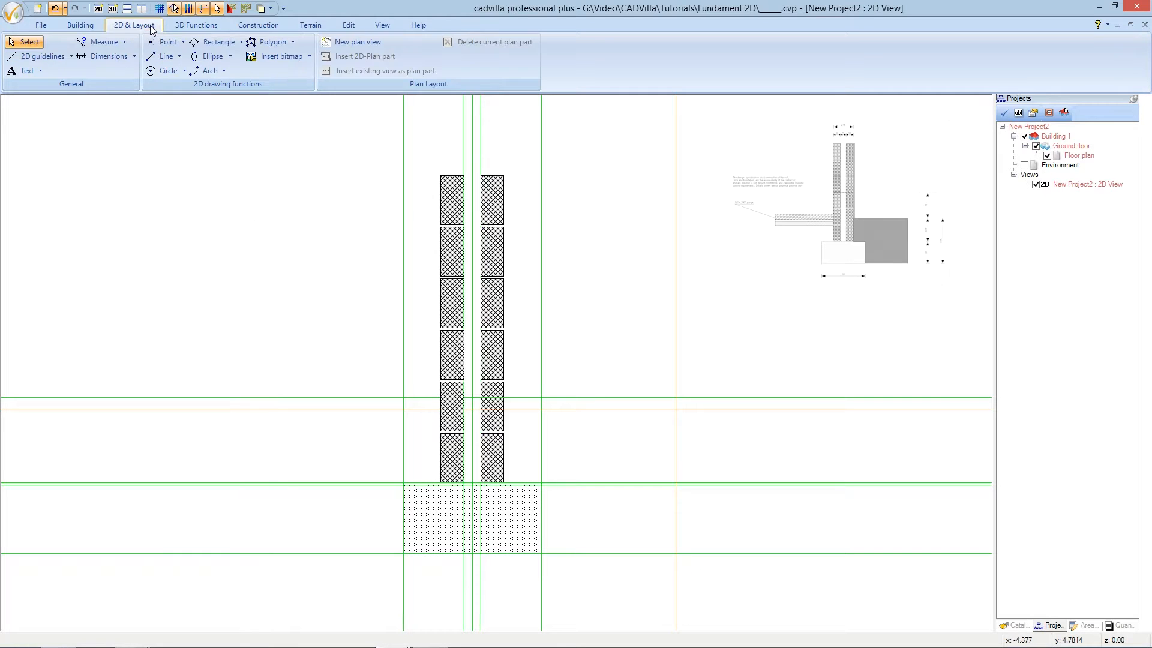
pyautogui.click(240, 42)
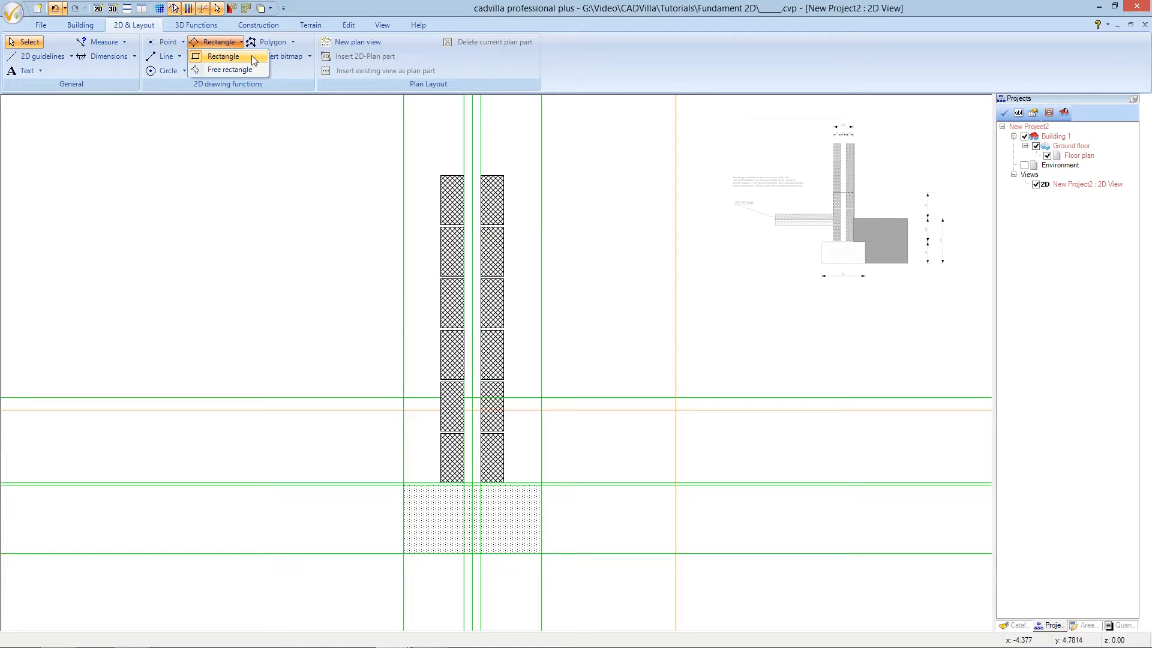
pyautogui.click(250, 55)
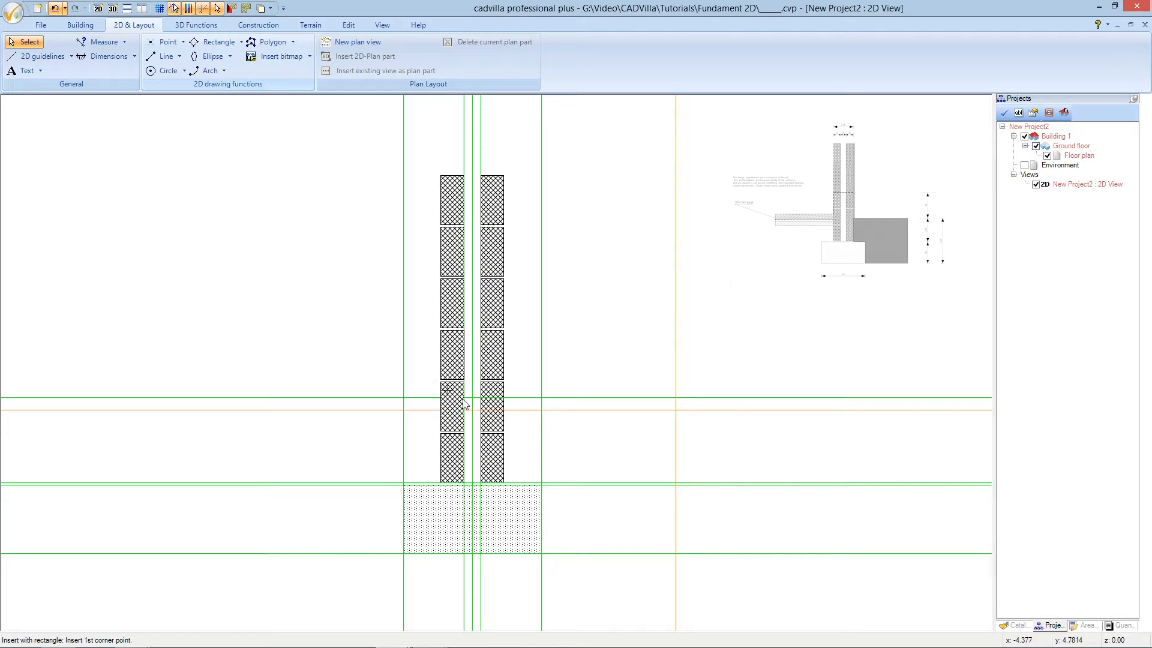
pyautogui.click(504, 410)
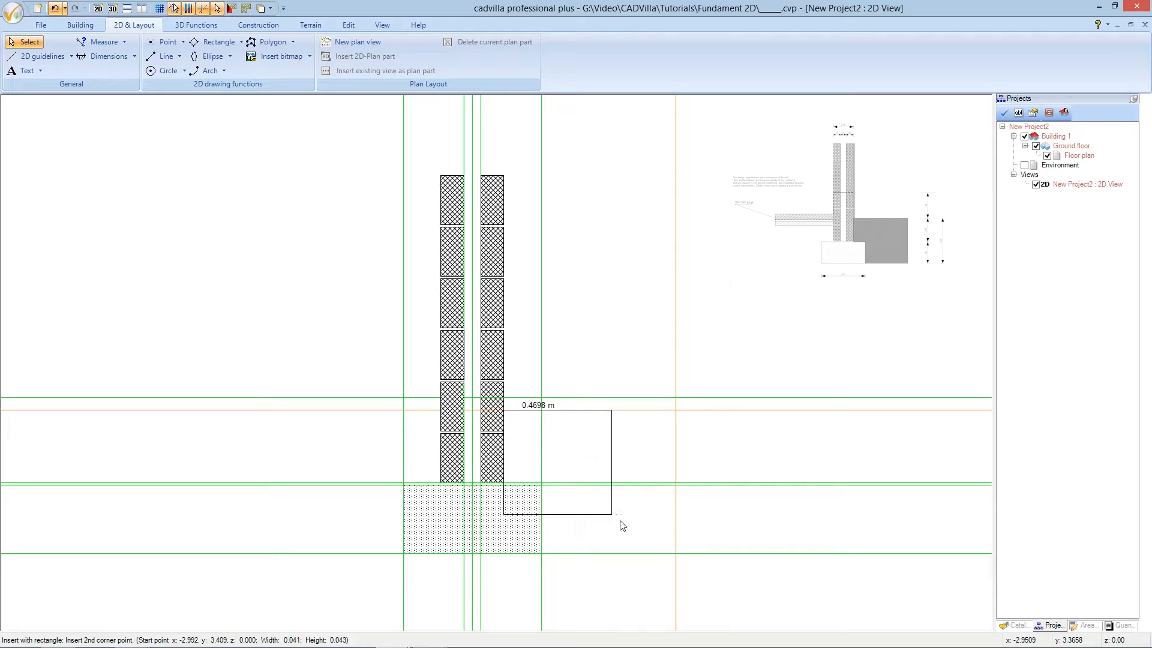
pyautogui.click(676, 554)
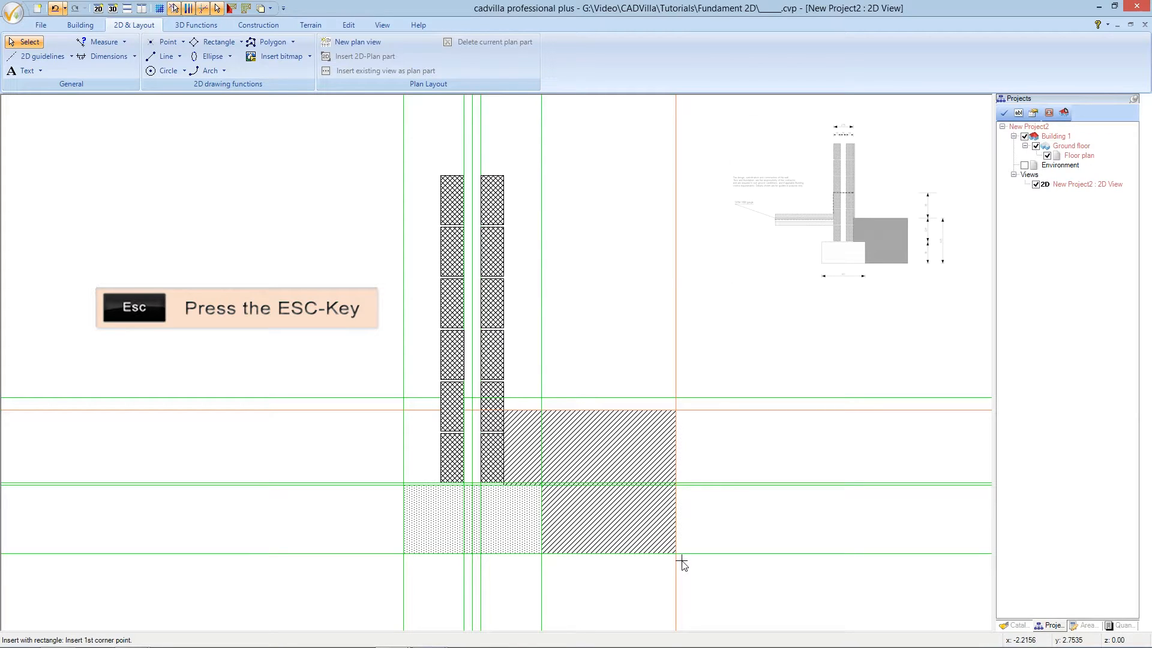
pyautogui.press('Escape')
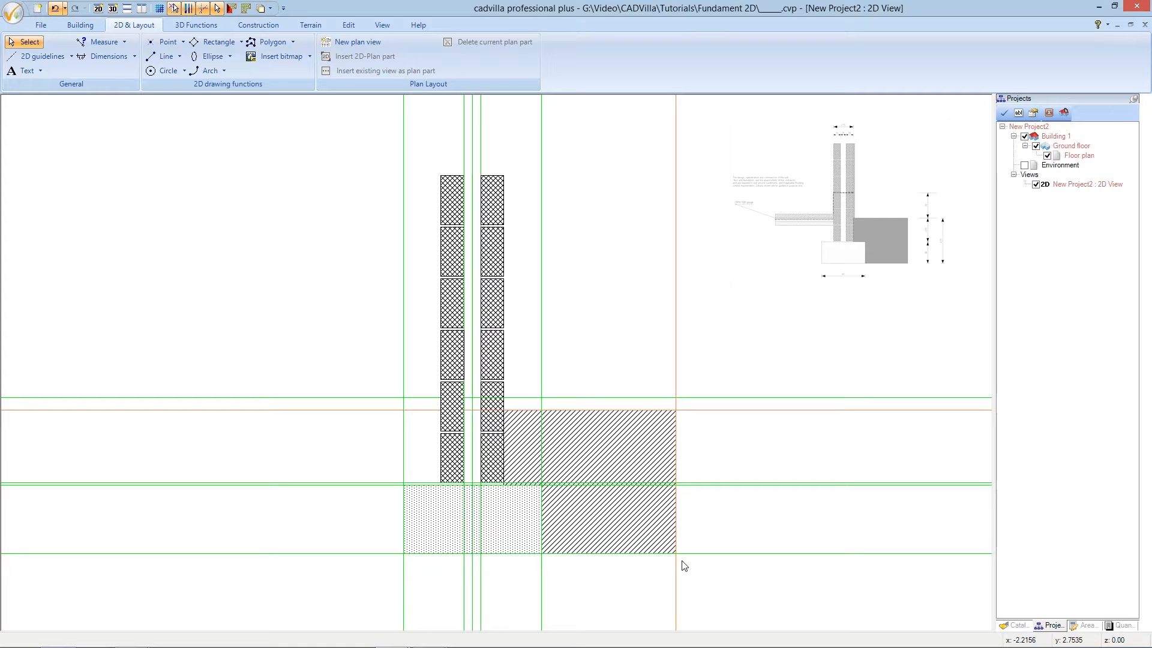
# Step: Change the fill of the ground rectangle beside the footing to a dense dark pattern in black on white
pyautogui.click(624, 524)
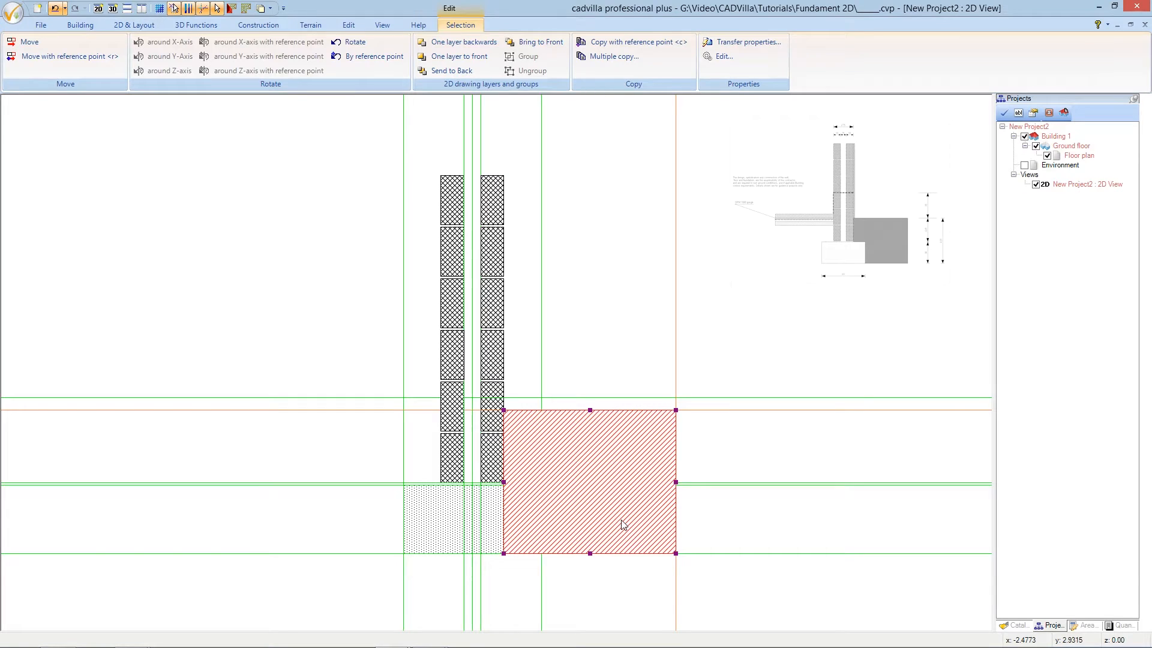
pyautogui.rightClick(624, 525)
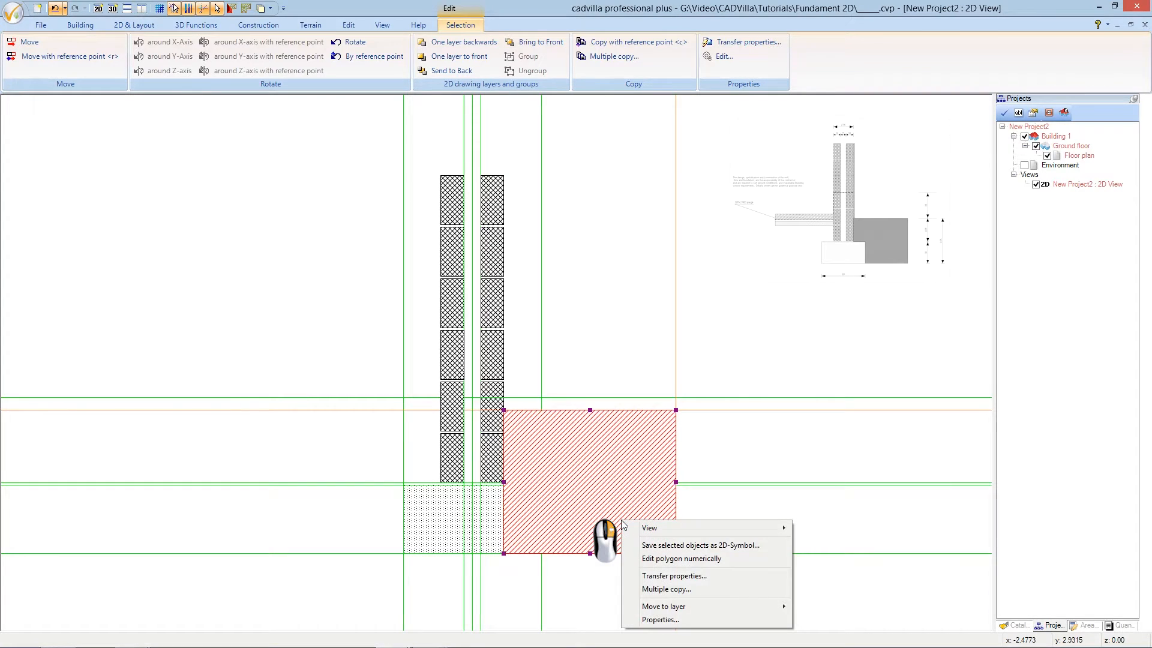
pyautogui.click(721, 619)
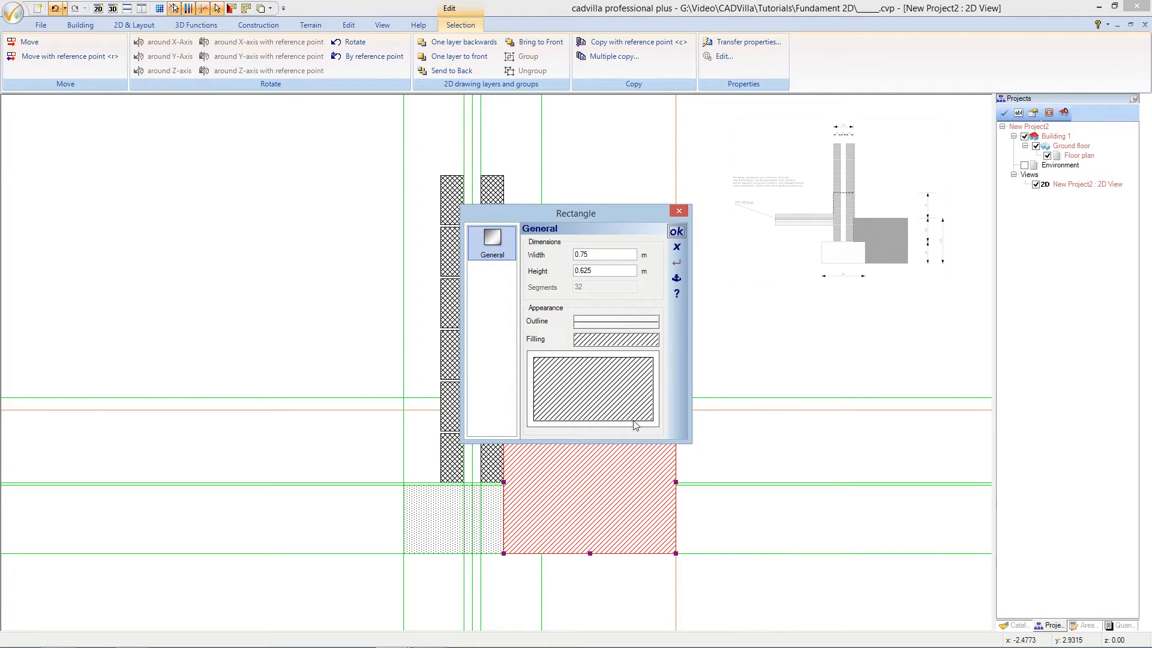
pyautogui.click(632, 342)
pyautogui.click(671, 178)
pyautogui.moveTo(674, 197); pyautogui.dragTo(674, 207)
pyautogui.click(660, 227)
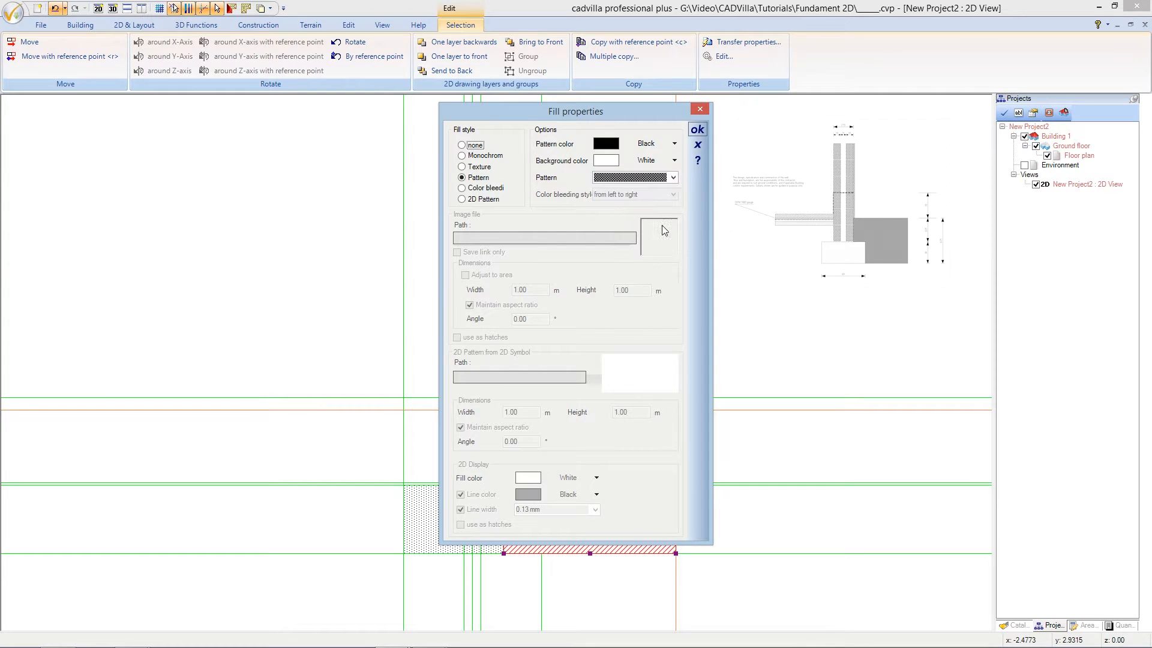
pyautogui.click(697, 130)
pyautogui.click(683, 230)
pyautogui.click(682, 562)
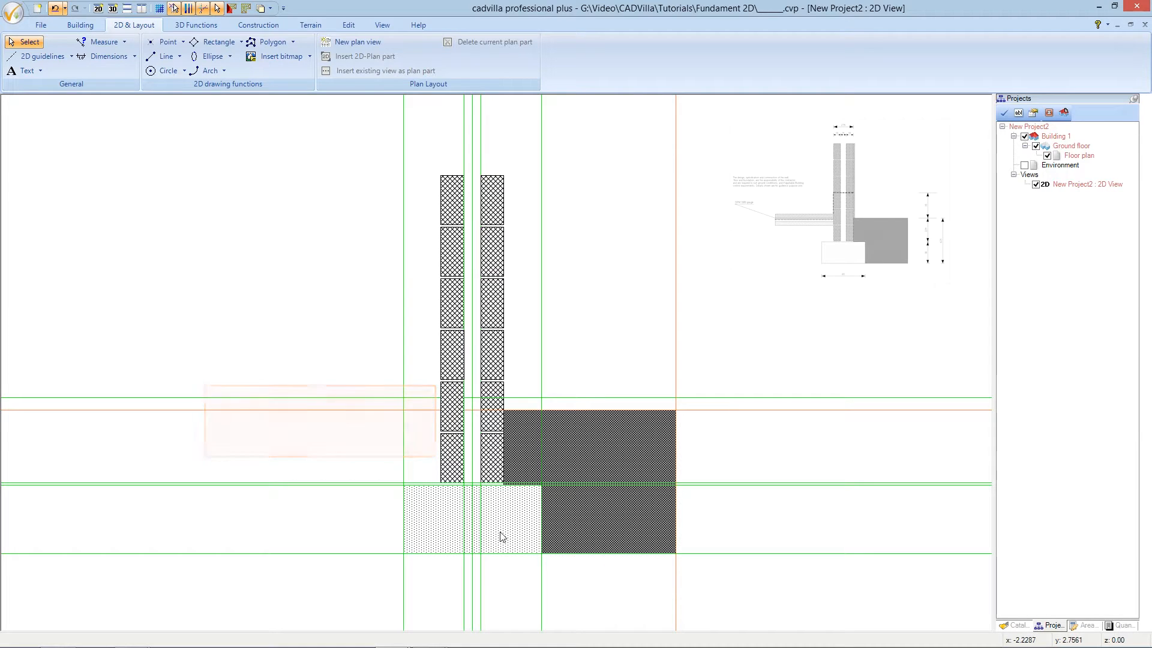
# Step: Start another parallel guideline and set the guideline appearance to a blue line colour
pyautogui.press('p')
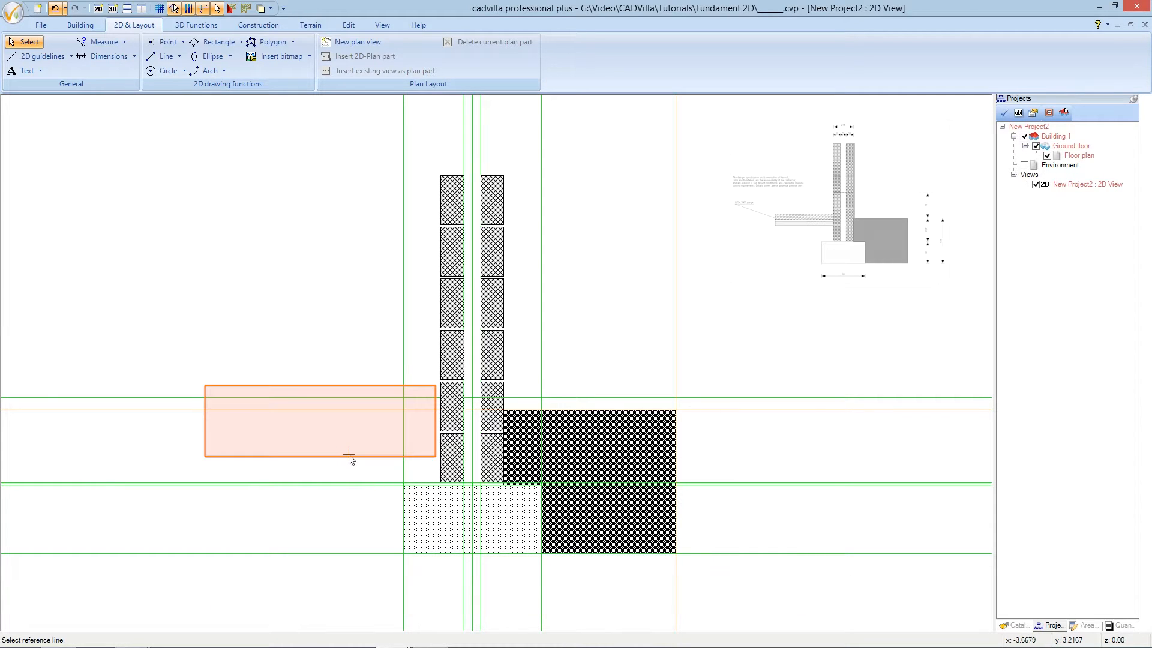
pyautogui.rightClick(342, 440)
pyautogui.click(408, 500)
pyautogui.click(595, 320)
pyautogui.click(594, 322)
pyautogui.click(582, 225)
pyautogui.click(532, 334)
pyautogui.click(658, 278)
pyautogui.click(689, 298)
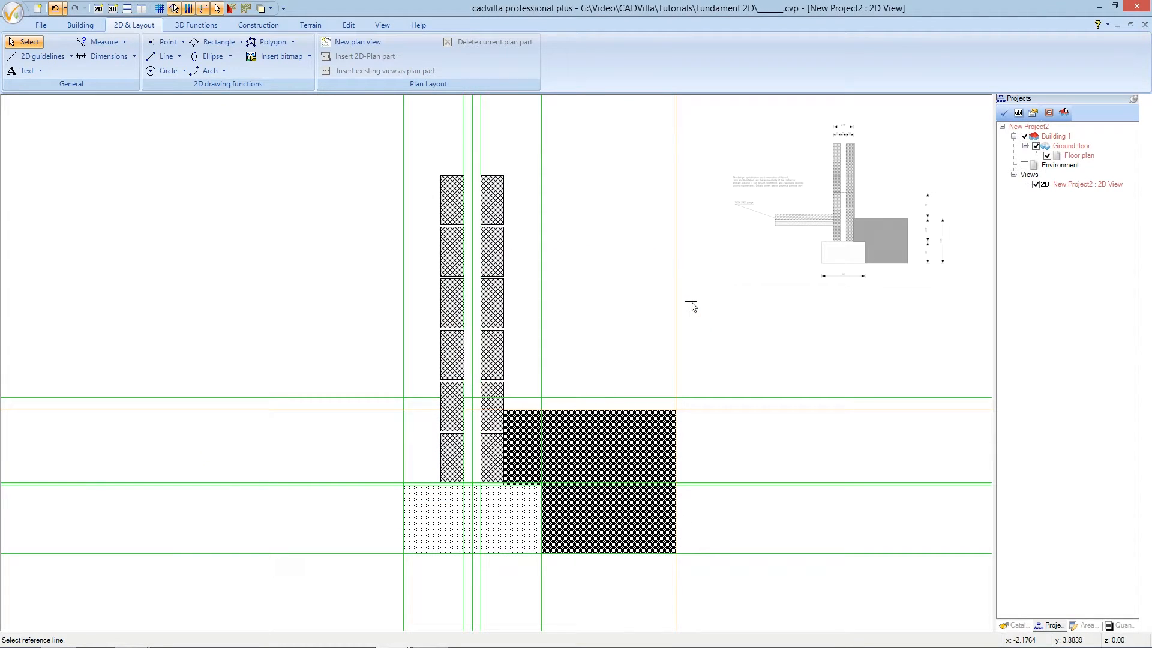
# Step: Insert a horizontal guideline 0.07 m below the top edge of the left-hand leaf's second-lowest block, and another 0.075 m below that
pyautogui.click(454, 387)
pyautogui.click(454, 415)
pyautogui.write('0.07')
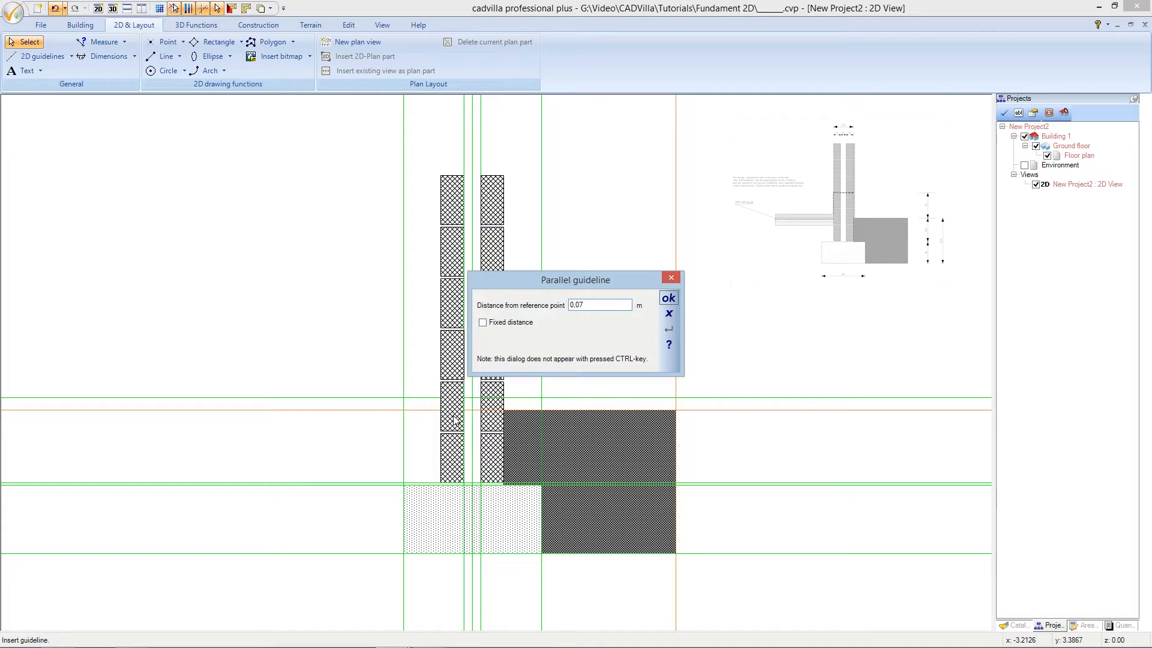
pyautogui.click(665, 301)
pyautogui.click(393, 404)
pyautogui.click(385, 429)
pyautogui.write('0.075')
pyautogui.press('Return')
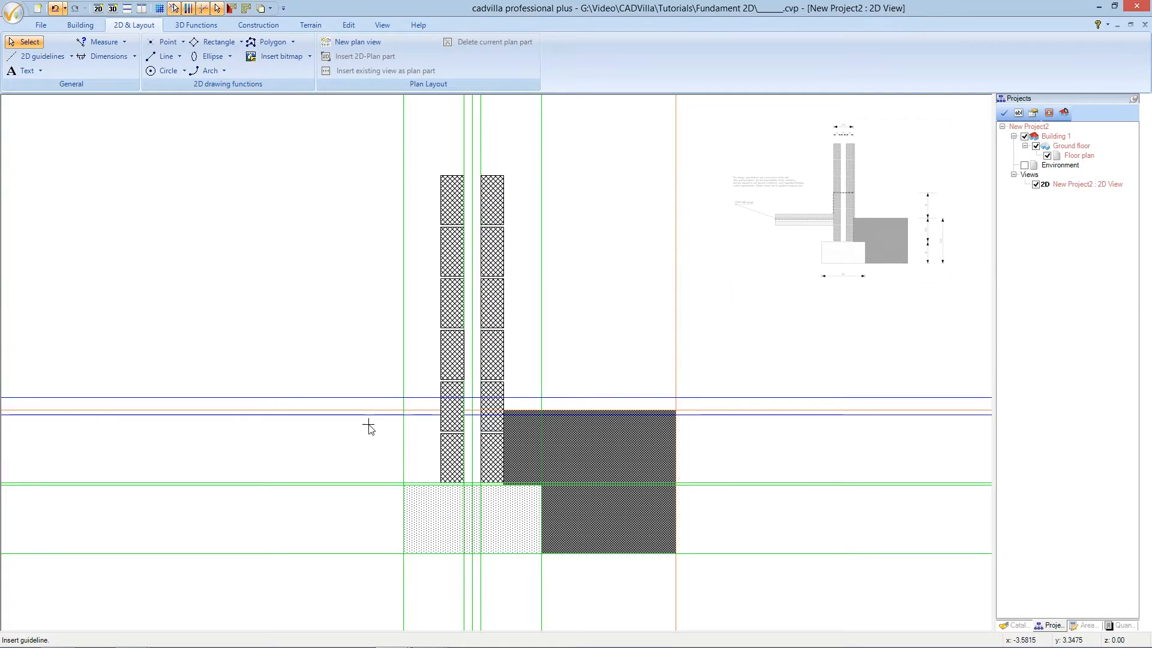
# Step: Insert two more horizontal guidelines below the lowest blue one, at successive distances of 0.03 m and 0.05 m
pyautogui.click(351, 415)
pyautogui.click(350, 431)
pyautogui.write('0,03')
pyautogui.press('Return')
pyautogui.click(344, 423)
pyautogui.click(340, 438)
pyautogui.write('0,05')
pyautogui.press('Return')
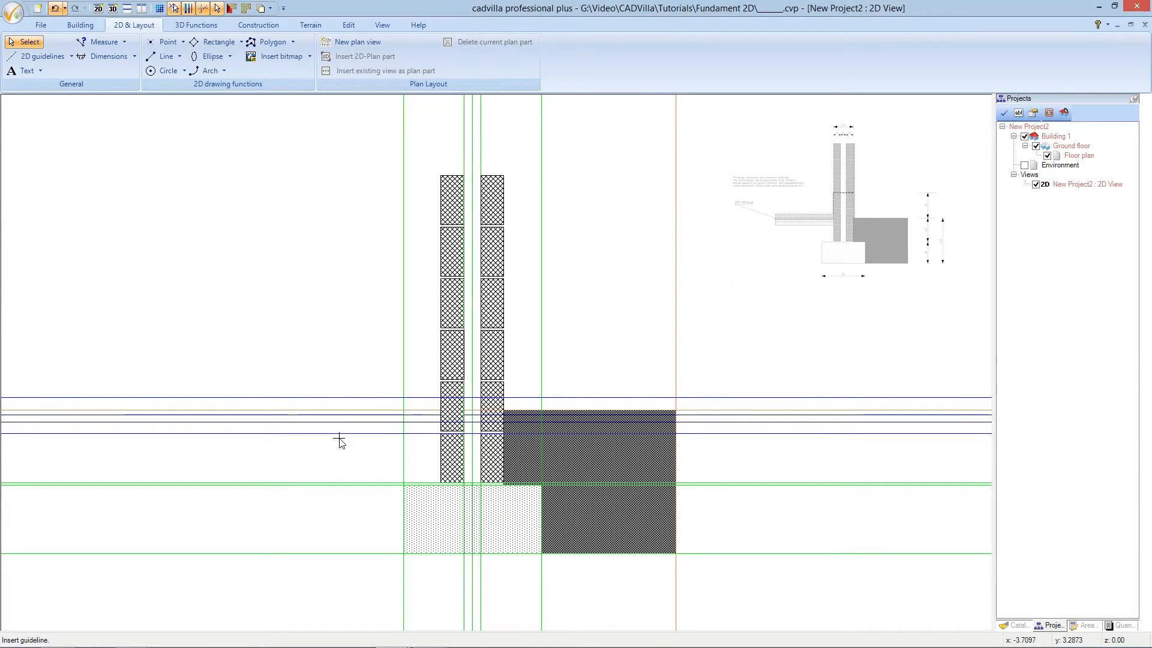
# Step: Insert a vertical guideline 0.8 m to the left of the left-hand wall leaf's outer edge
pyautogui.click(349, 450)
pyautogui.write('0,8')
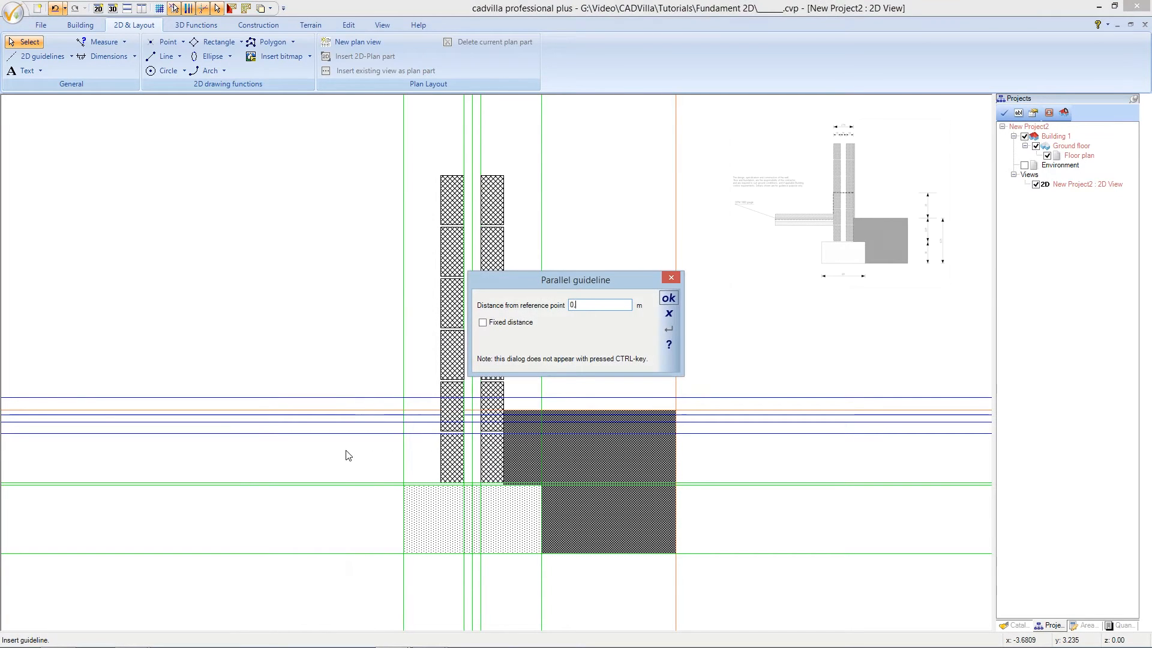
pyautogui.press('Return')
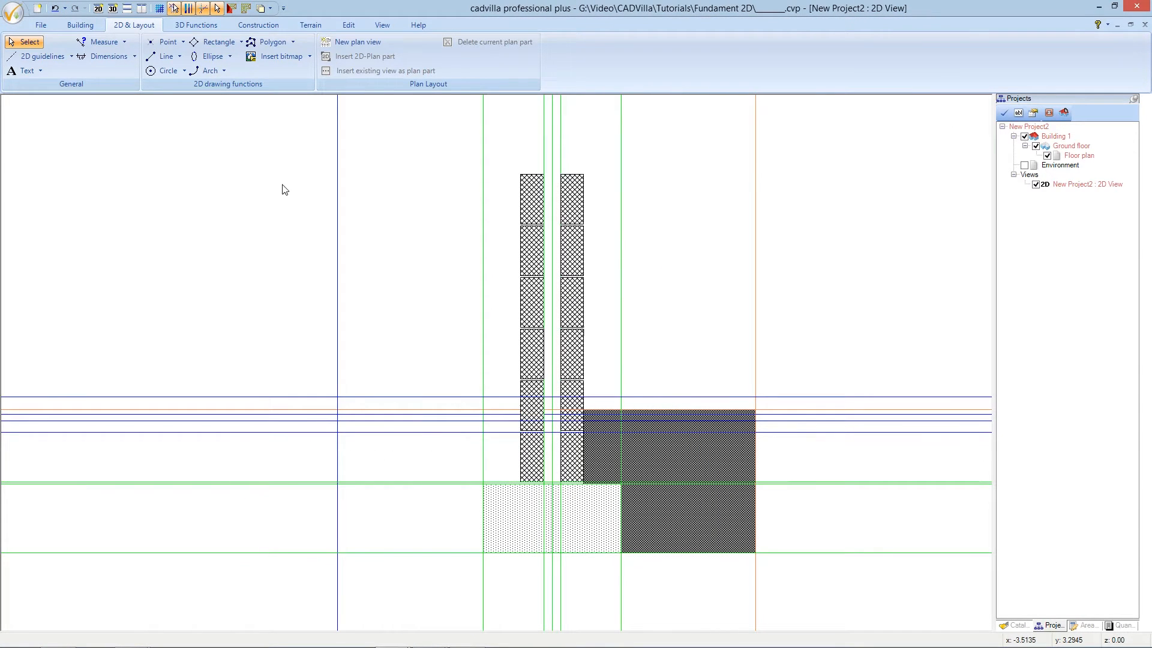
# Step: Draw the top floor layer rectangle from the vertical blue guideline to the left-hand leaf, between the uppermost blue and orange horizontal guidelines
pyautogui.click(241, 42)
pyautogui.click(248, 60)
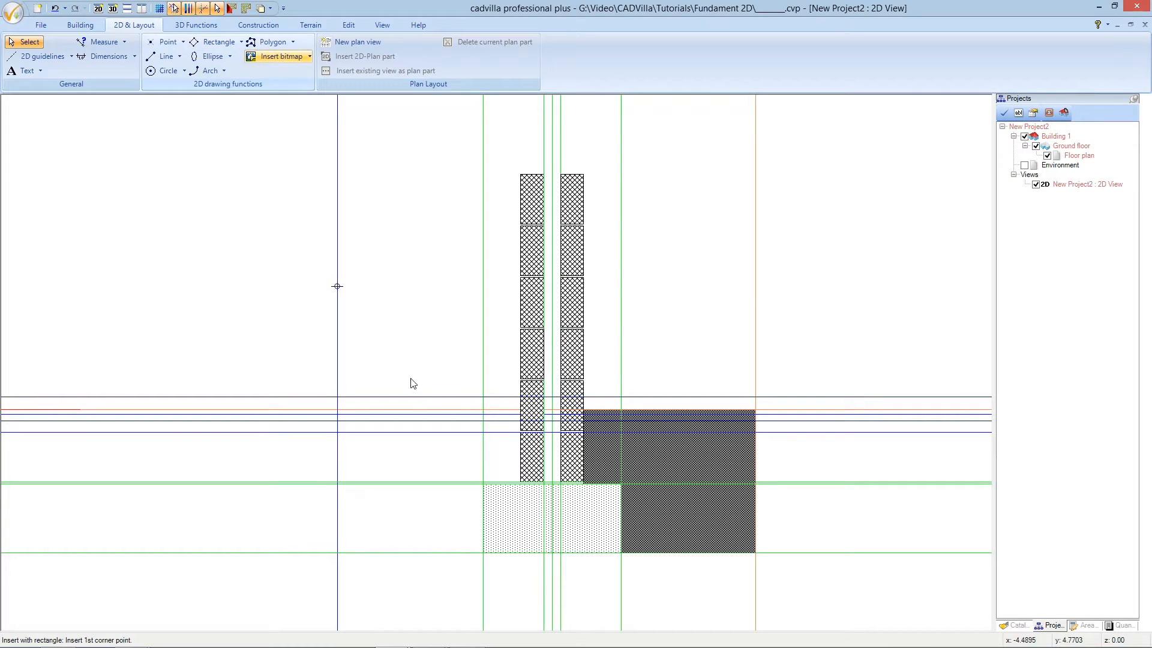
pyautogui.scroll(2, 416, 386)
pyautogui.moveTo(415, 383); pyautogui.dragTo(415, 336, button='middle')
pyautogui.click(261, 349)
pyautogui.click(618, 375)
# Step: Draw three more floor layer rectangles directly below the first, each spanning between adjacent horizontal guidelines up to the left-hand leaf
pyautogui.click(260, 375)
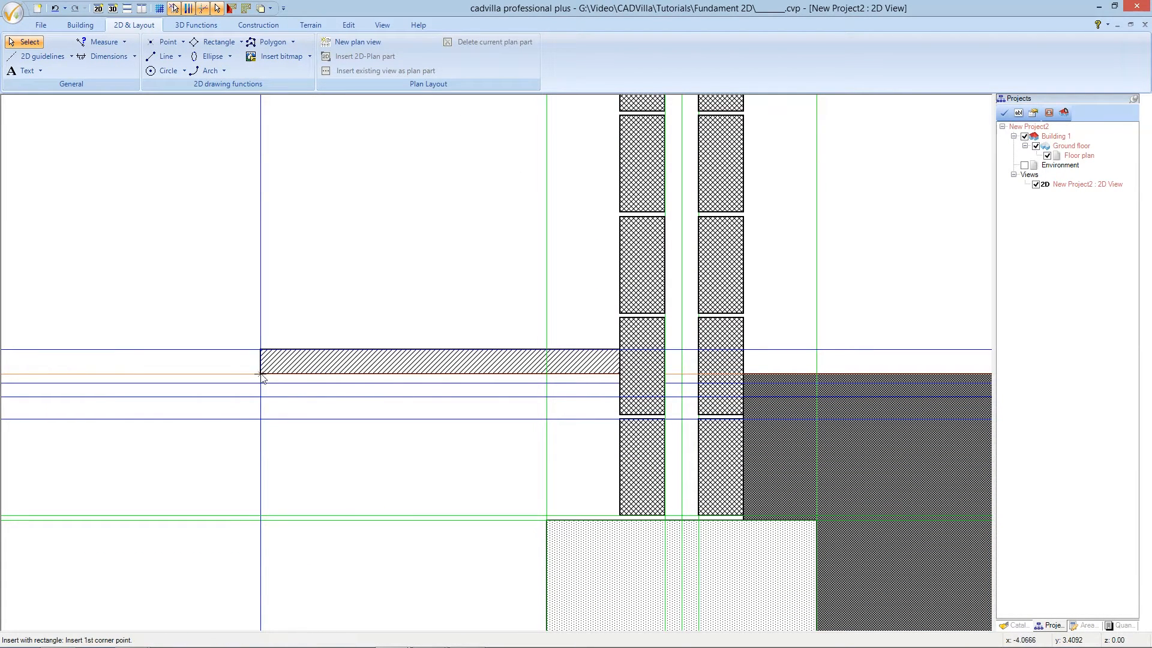
pyautogui.click(619, 383)
pyautogui.click(260, 383)
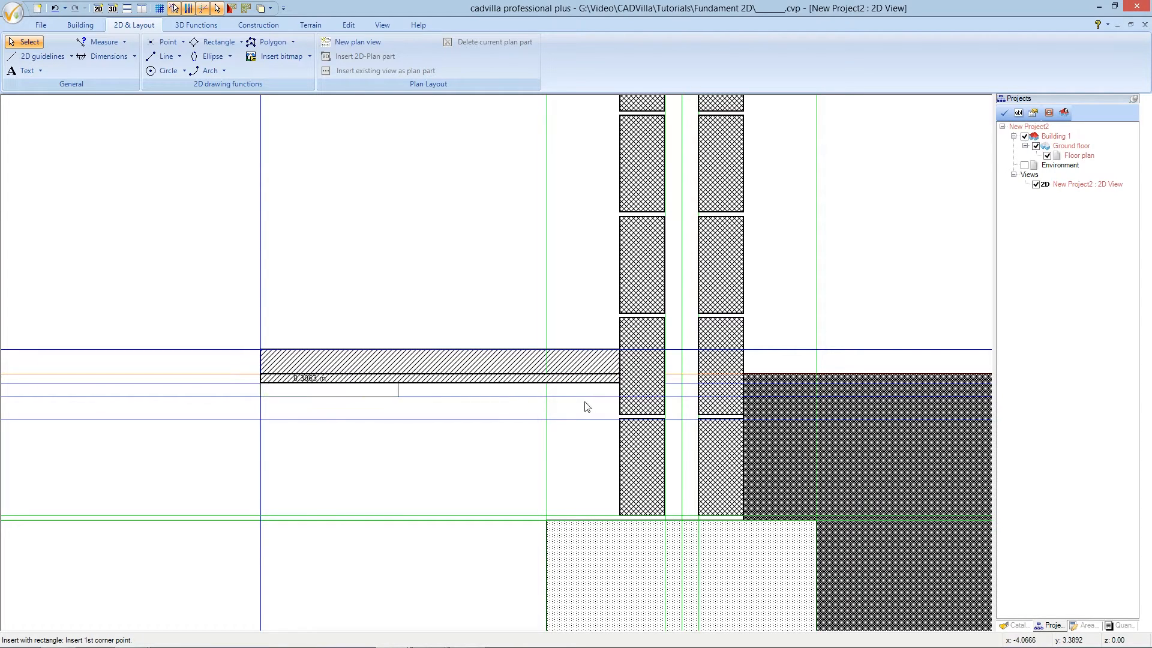
pyautogui.click(619, 396)
pyautogui.click(260, 397)
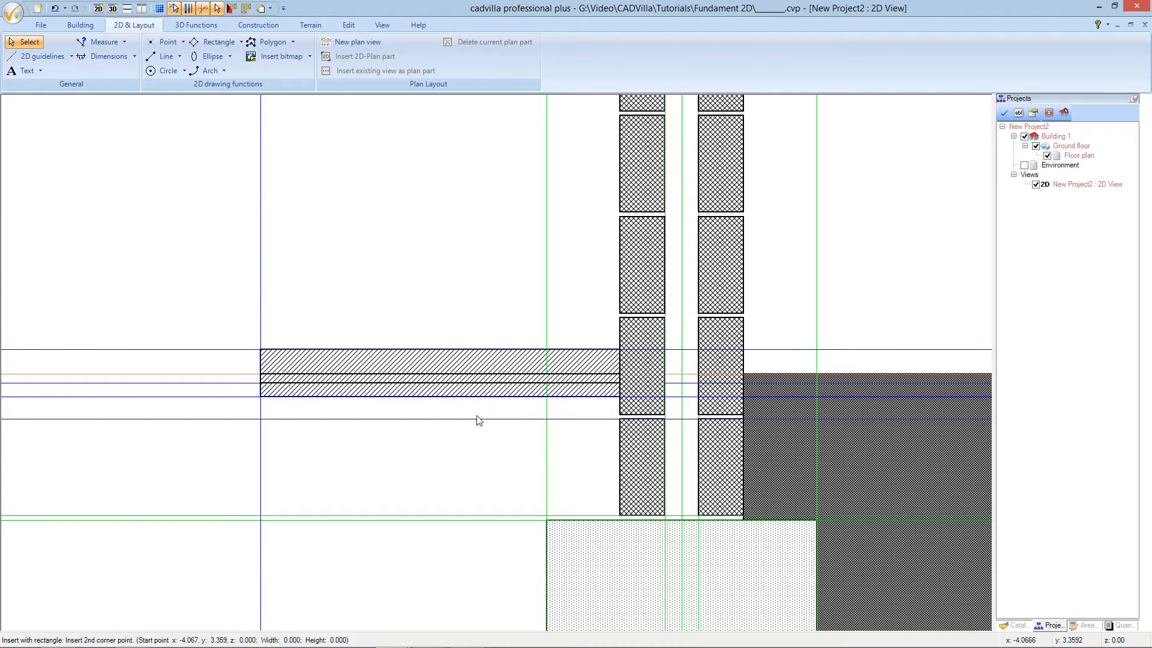
pyautogui.click(619, 418)
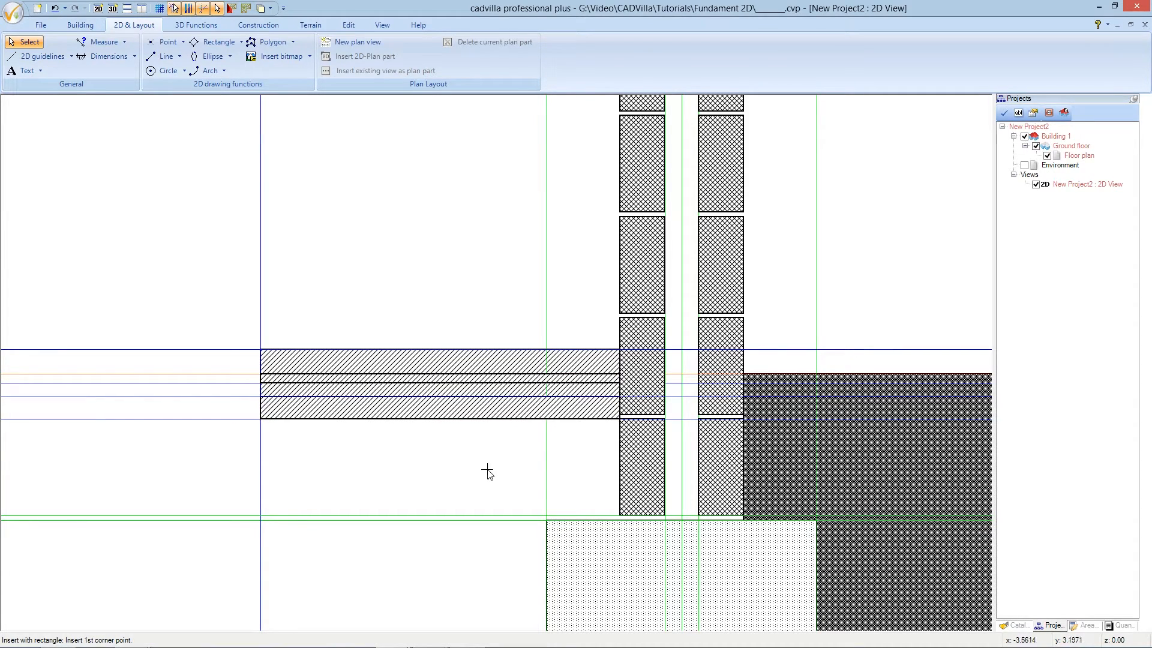
# Step: Change the fill pattern of the second floor layer from the top to the opposite-direction diagonal hatch
pyautogui.doubleClick(442, 378)
pyautogui.click(599, 335)
pyautogui.click(673, 177)
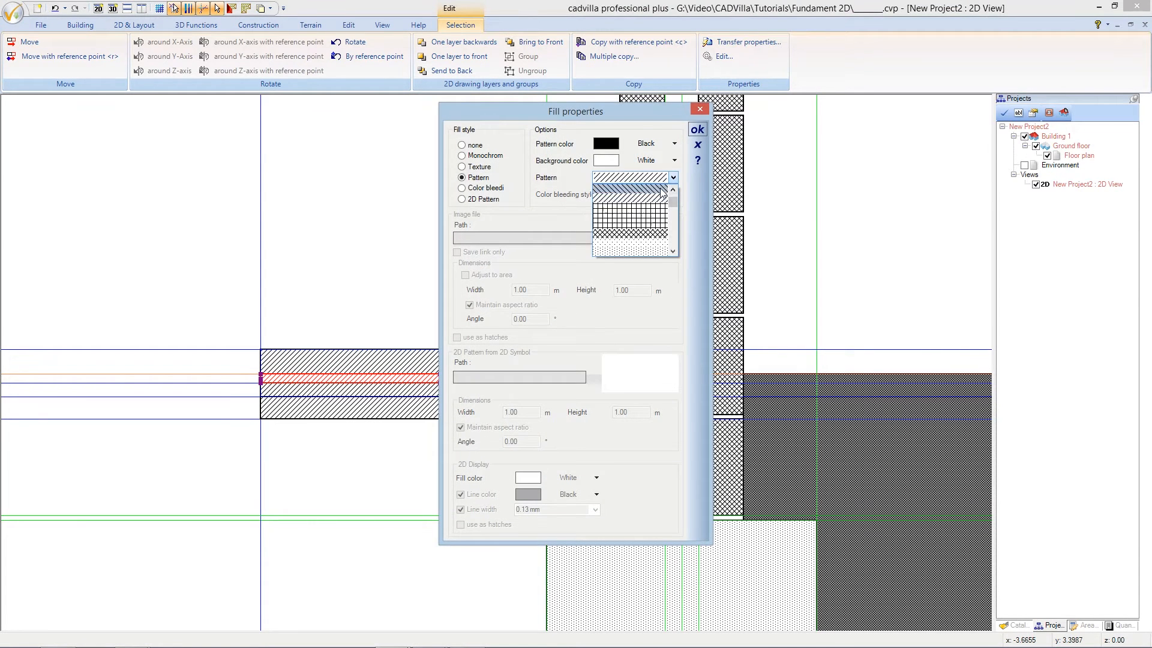
pyautogui.click(662, 190)
pyautogui.click(694, 128)
pyautogui.click(681, 232)
pyautogui.click(683, 236)
# Step: Change the fill of the third floor layer from the top to the sparse dotted pattern
pyautogui.doubleClick(517, 394)
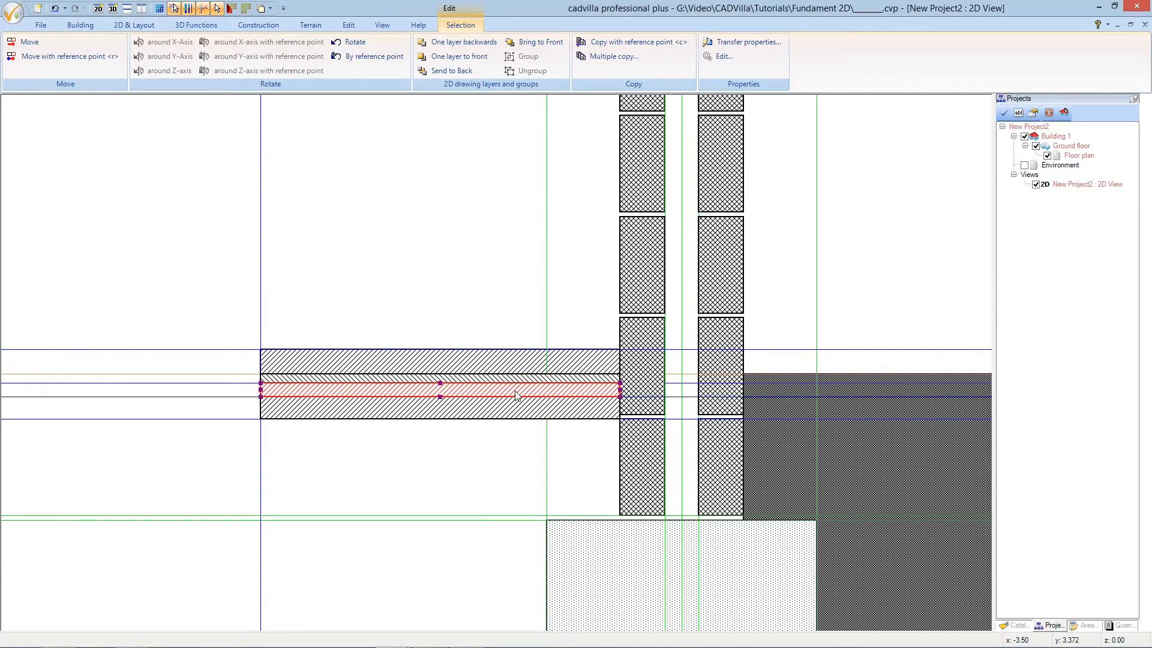
pyautogui.click(599, 346)
pyautogui.click(673, 177)
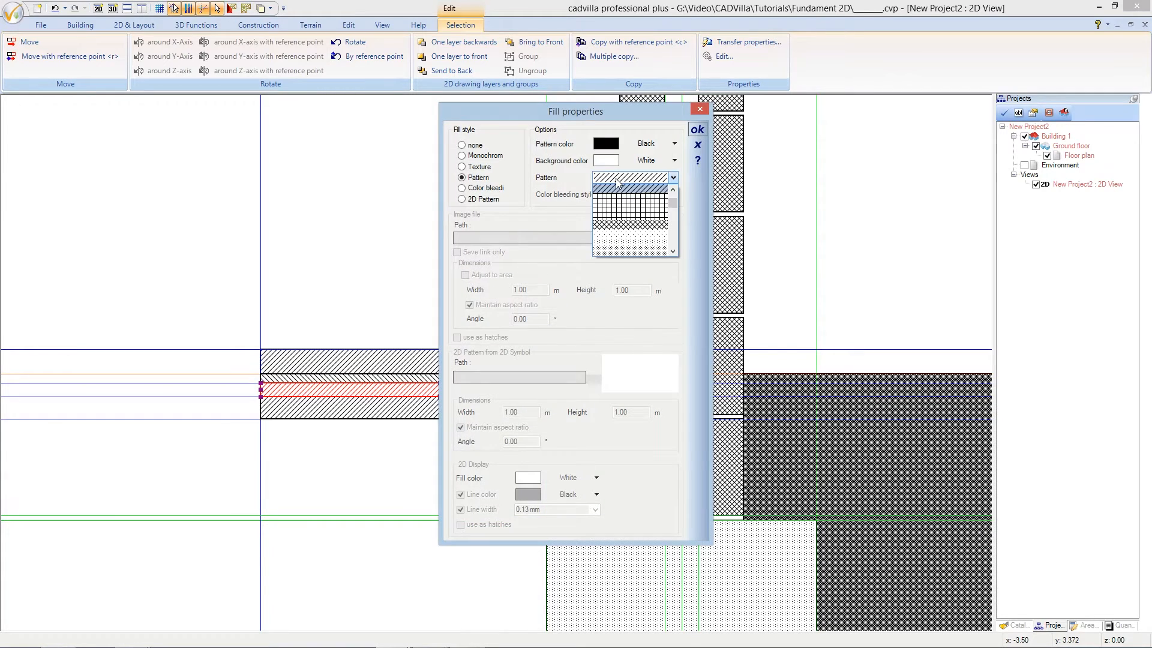
pyautogui.click(660, 238)
pyautogui.click(691, 133)
pyautogui.click(673, 231)
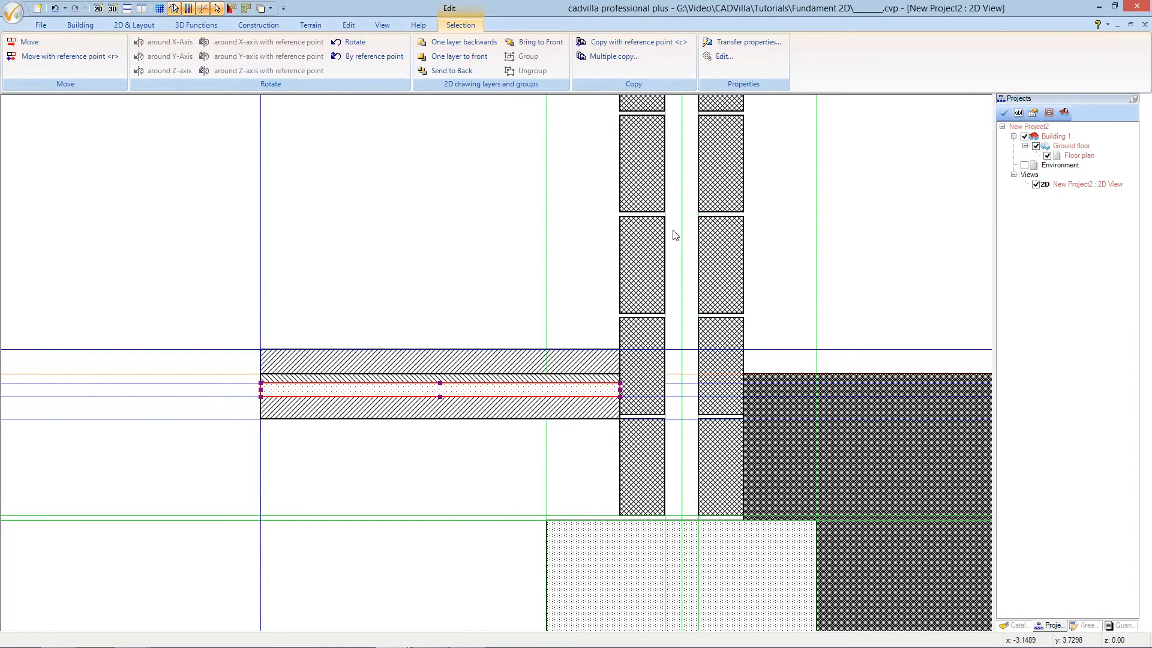
pyautogui.click(603, 285)
# Step: Change the fill of the lowest floor layer to the denser dotted pattern and deselect it
pyautogui.doubleClick(495, 407)
pyautogui.click(593, 345)
pyautogui.click(673, 177)
pyautogui.click(642, 253)
pyautogui.click(697, 129)
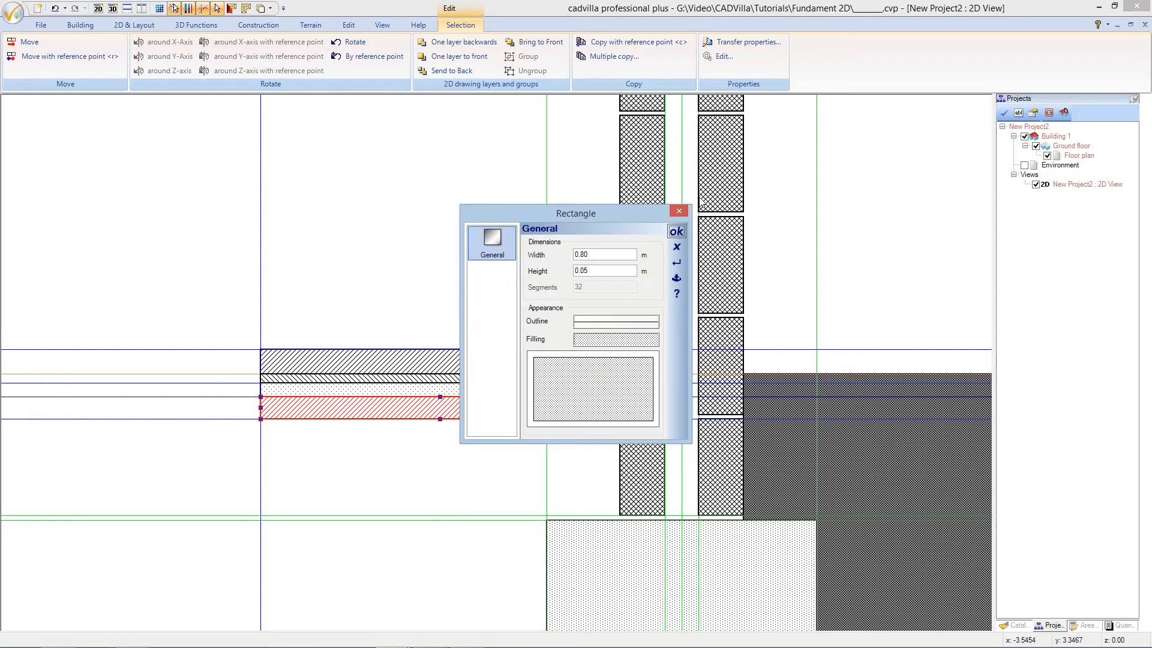
pyautogui.click(673, 231)
pyautogui.click(258, 429)
pyautogui.scroll(-1, 358, 408)
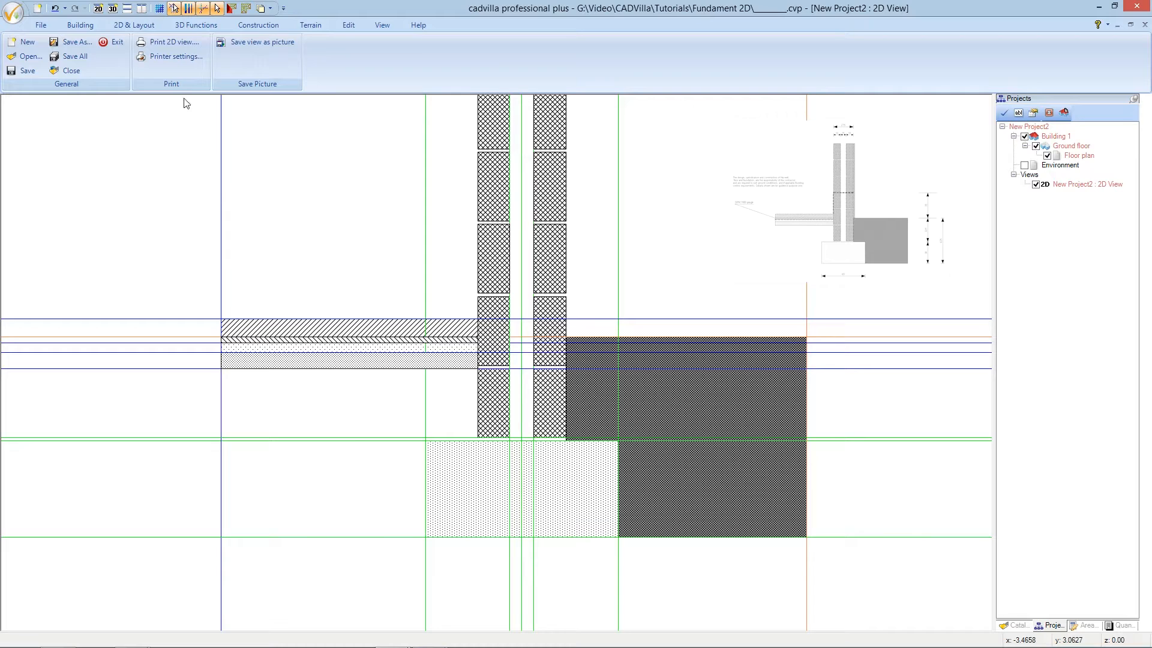
# Step: Start a line between two points with a dashed pen and a pen width of 1.00 mm
pyautogui.click(147, 24)
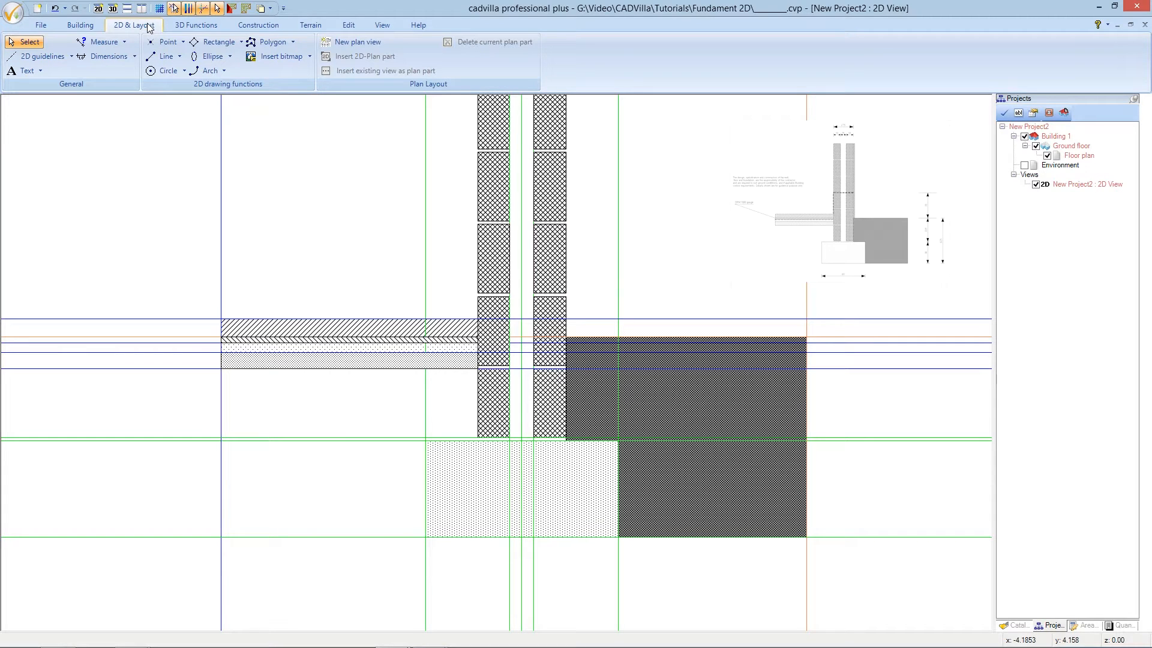
pyautogui.click(181, 57)
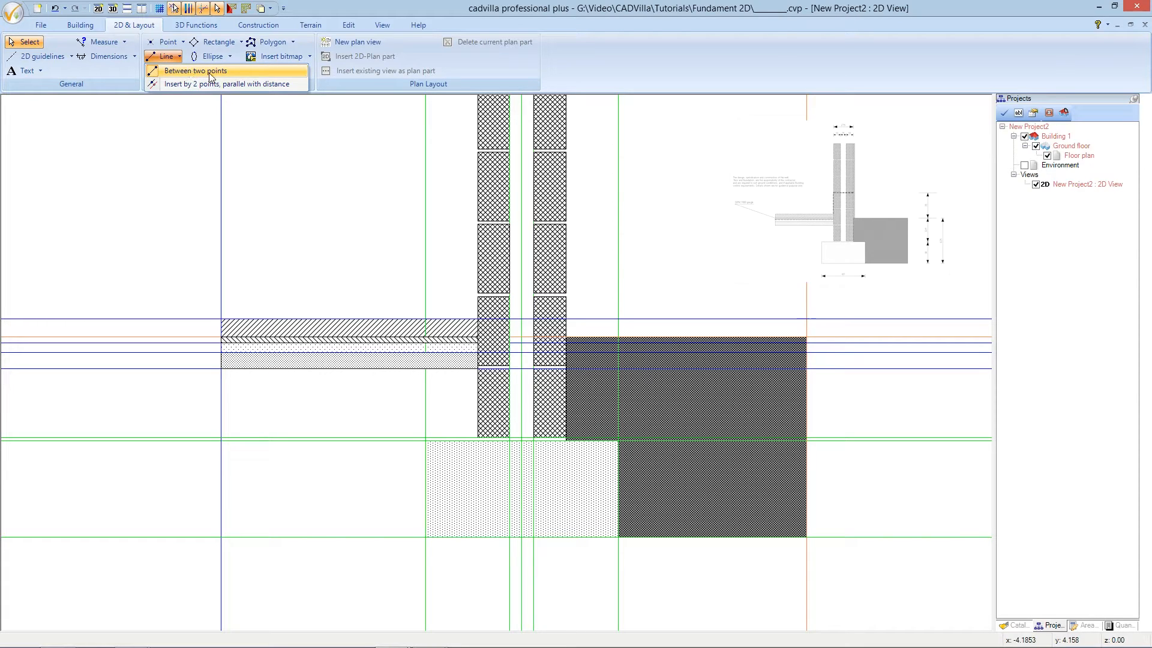
pyautogui.click(245, 74)
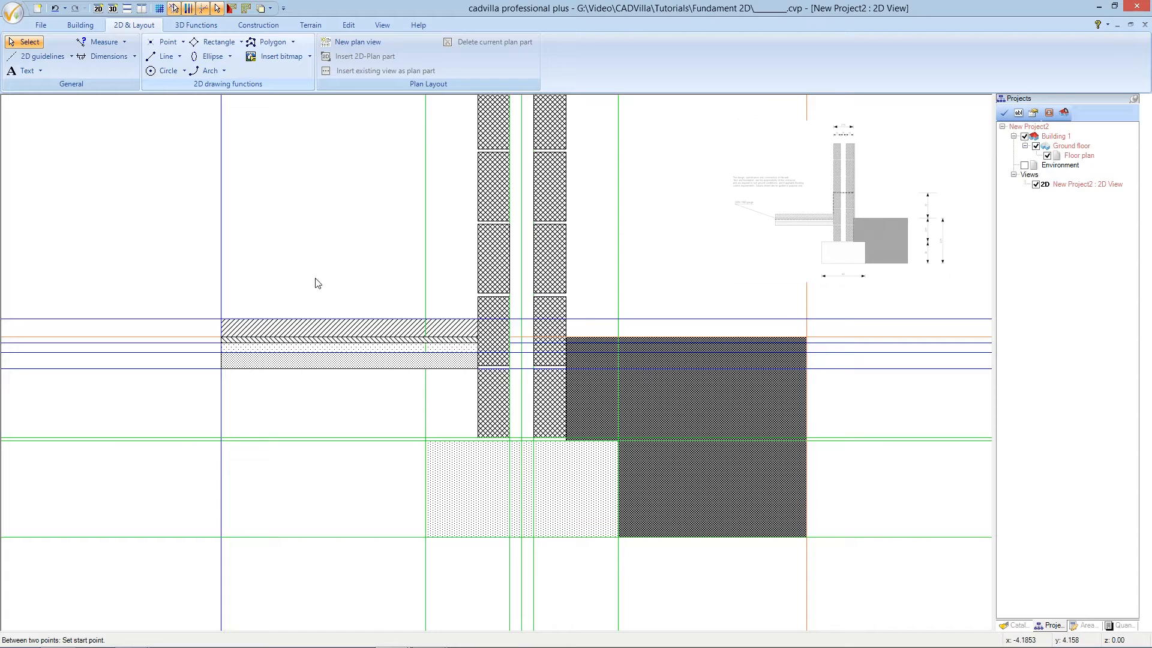
pyautogui.rightClick(310, 399)
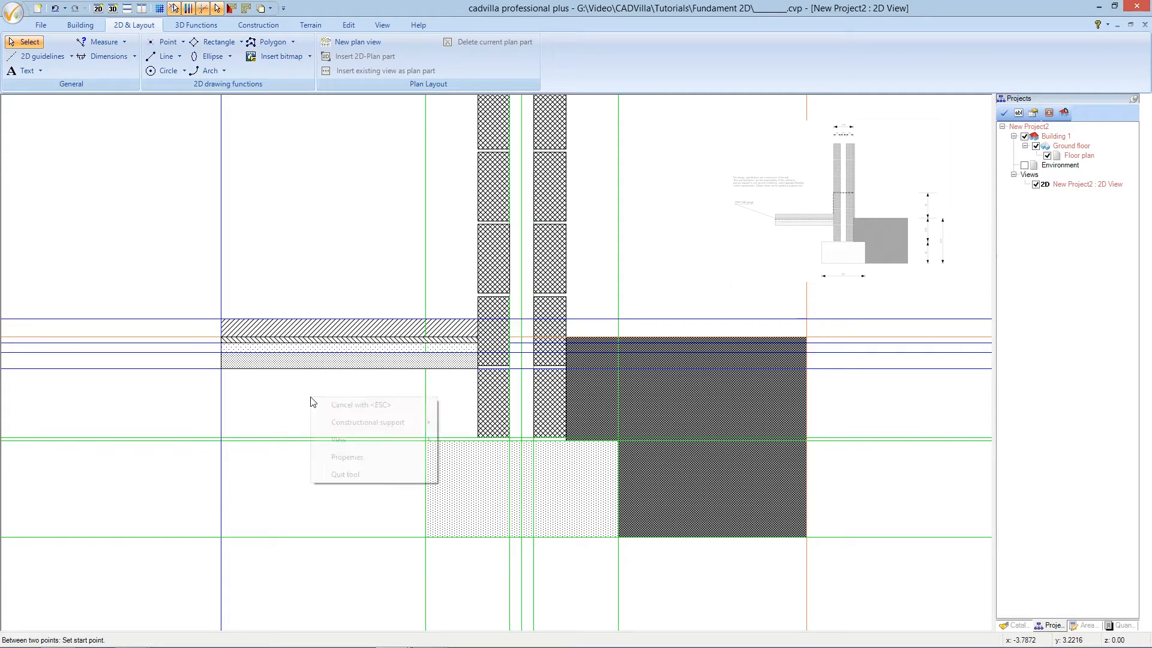
pyautogui.click(373, 457)
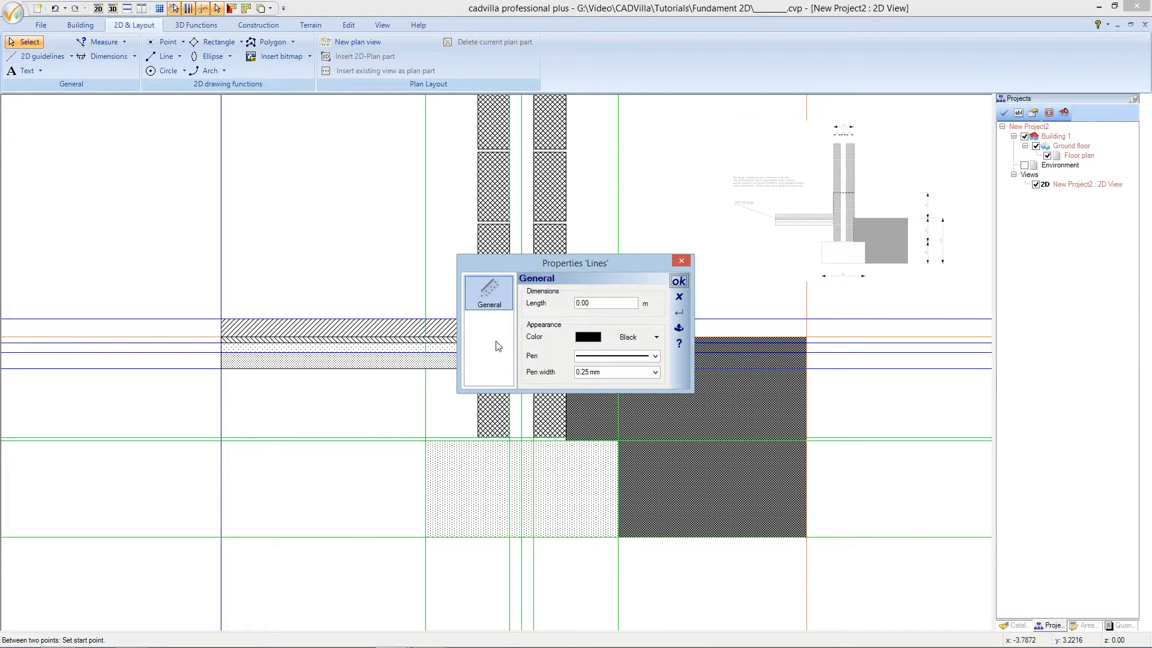
pyautogui.click(656, 357)
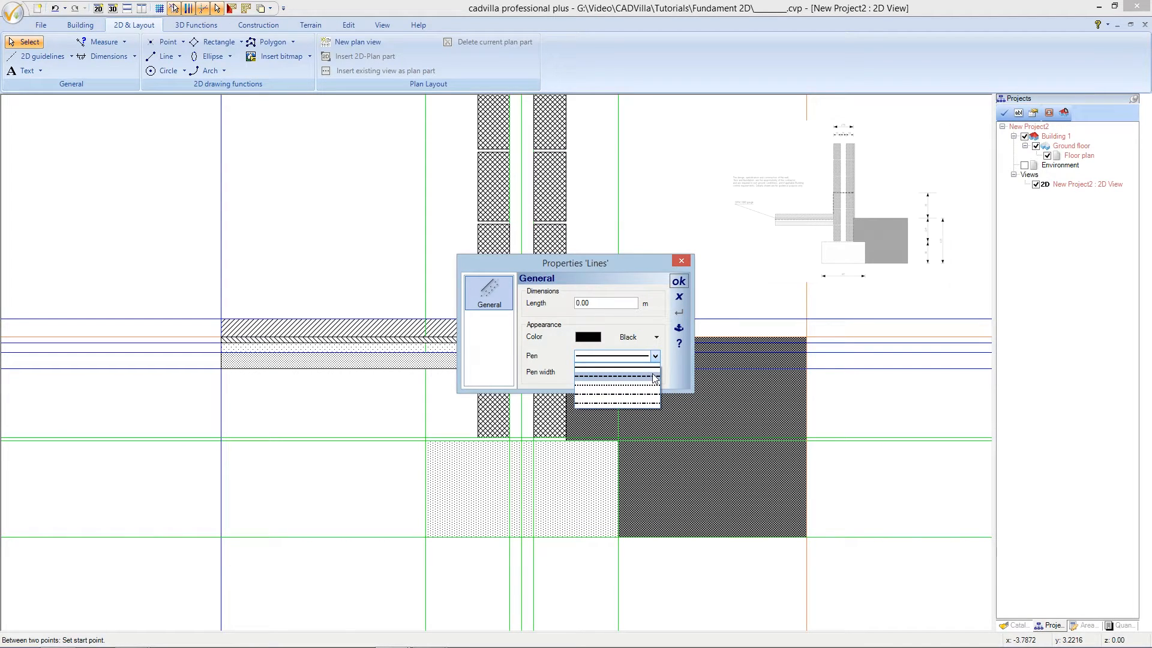
pyautogui.click(654, 376)
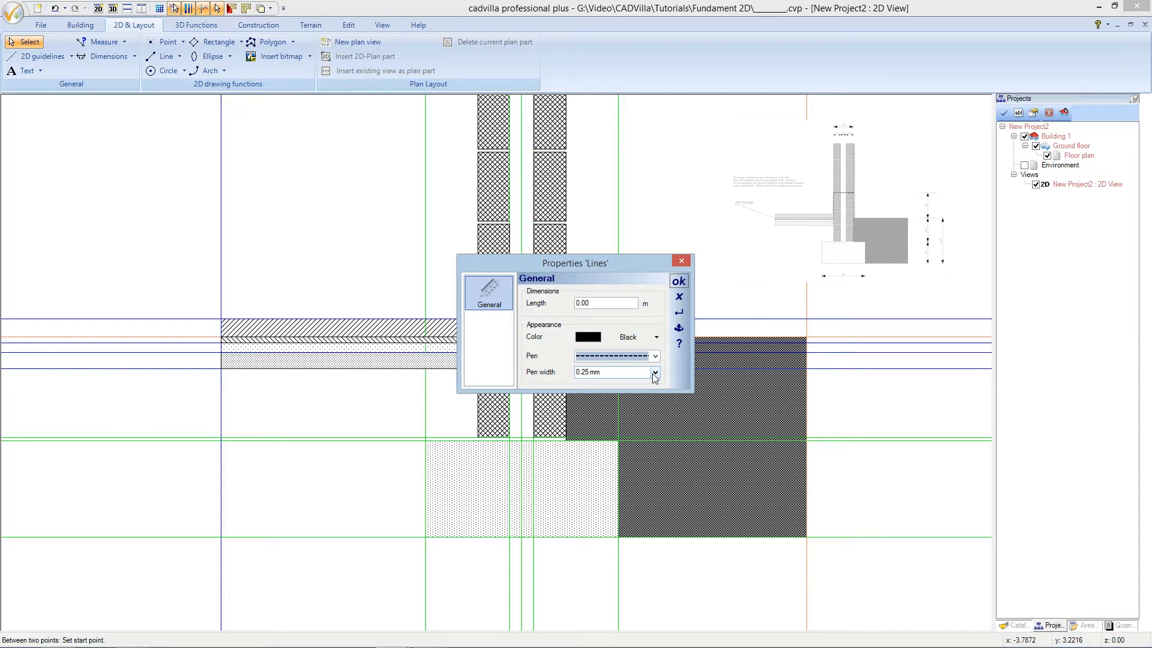
pyautogui.click(655, 373)
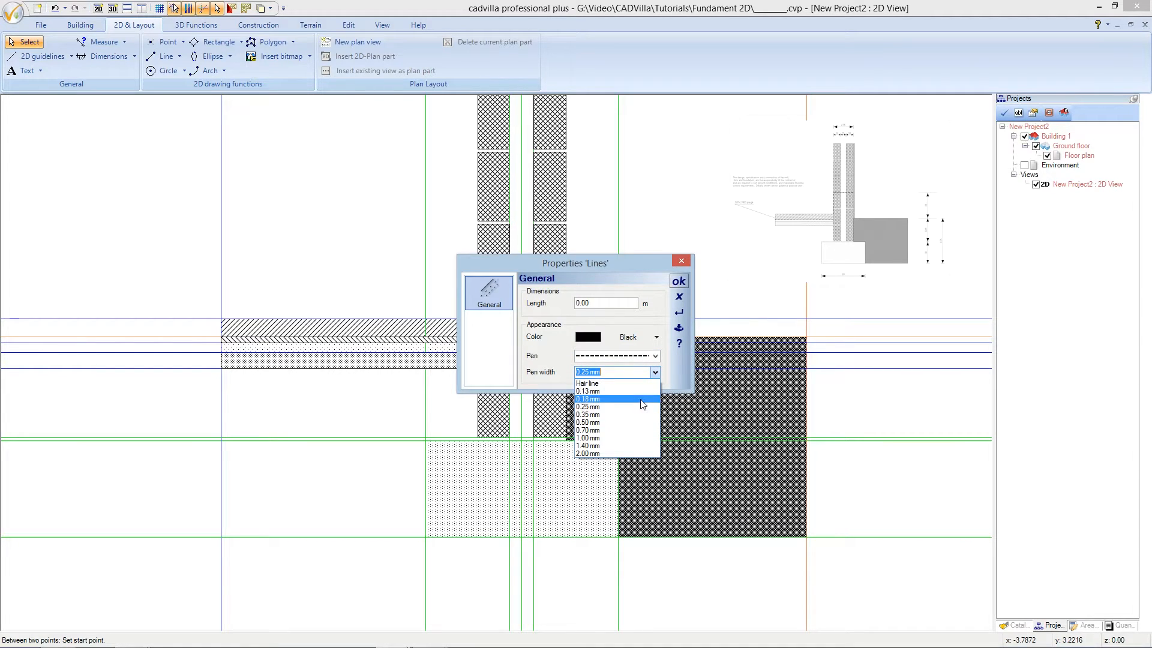
pyautogui.click(625, 439)
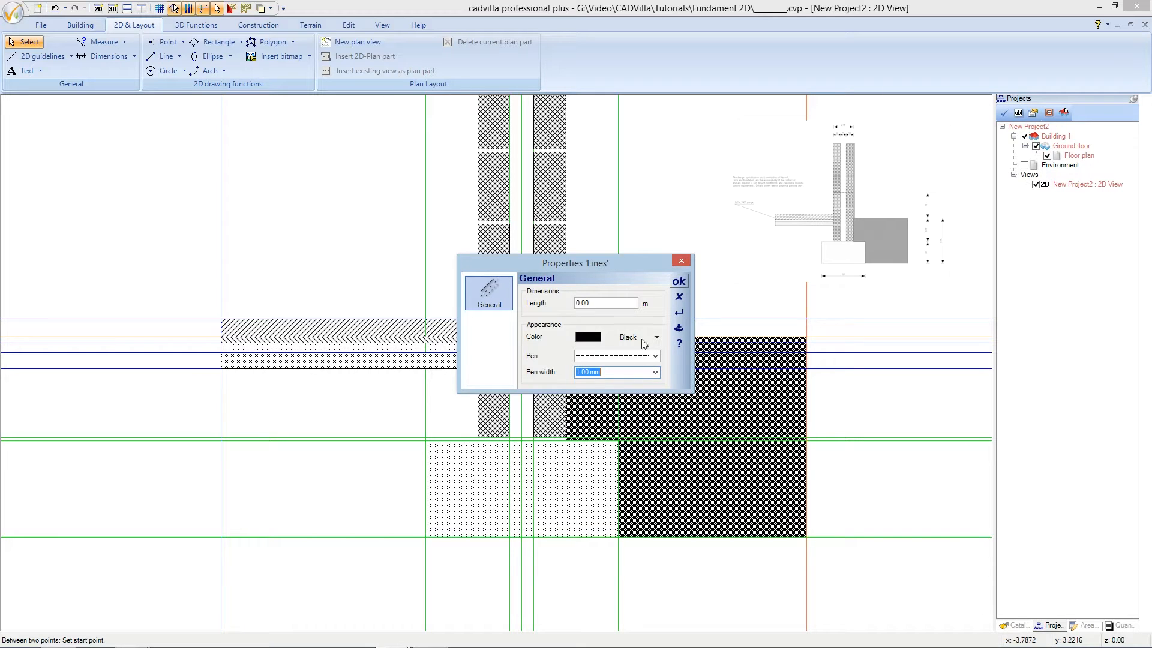
pyautogui.click(679, 282)
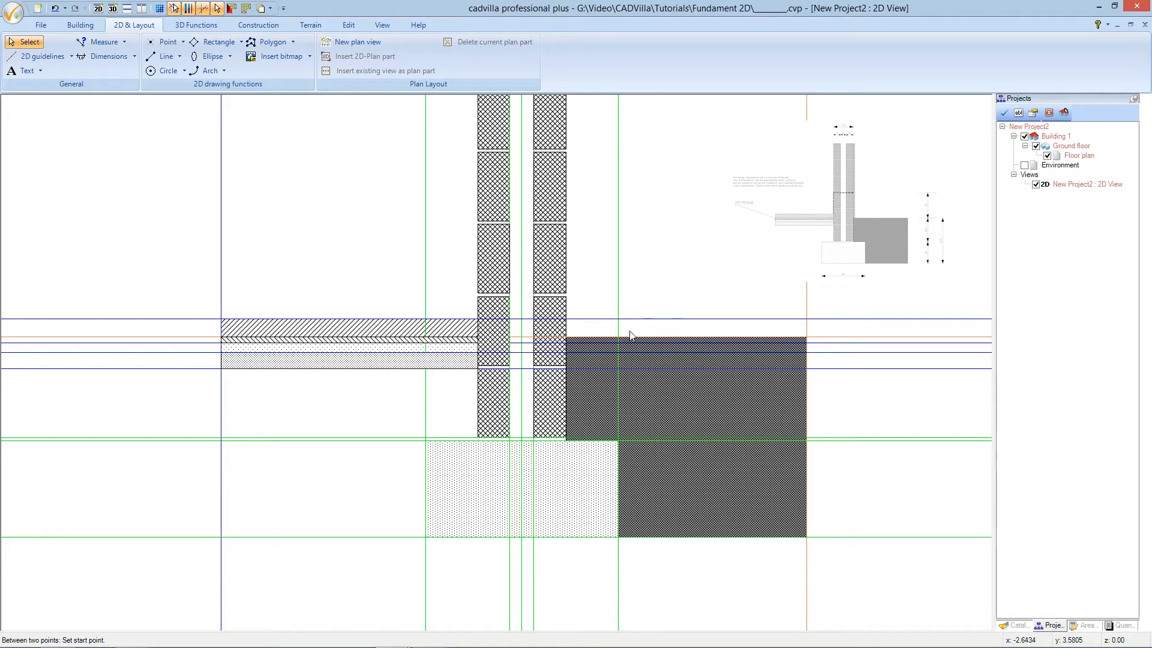
# Step: Draw the dashed membrane line below the second floor layer, up the left-hand leaf's outer edge to a block joint, and across both leaves
pyautogui.click(221, 342)
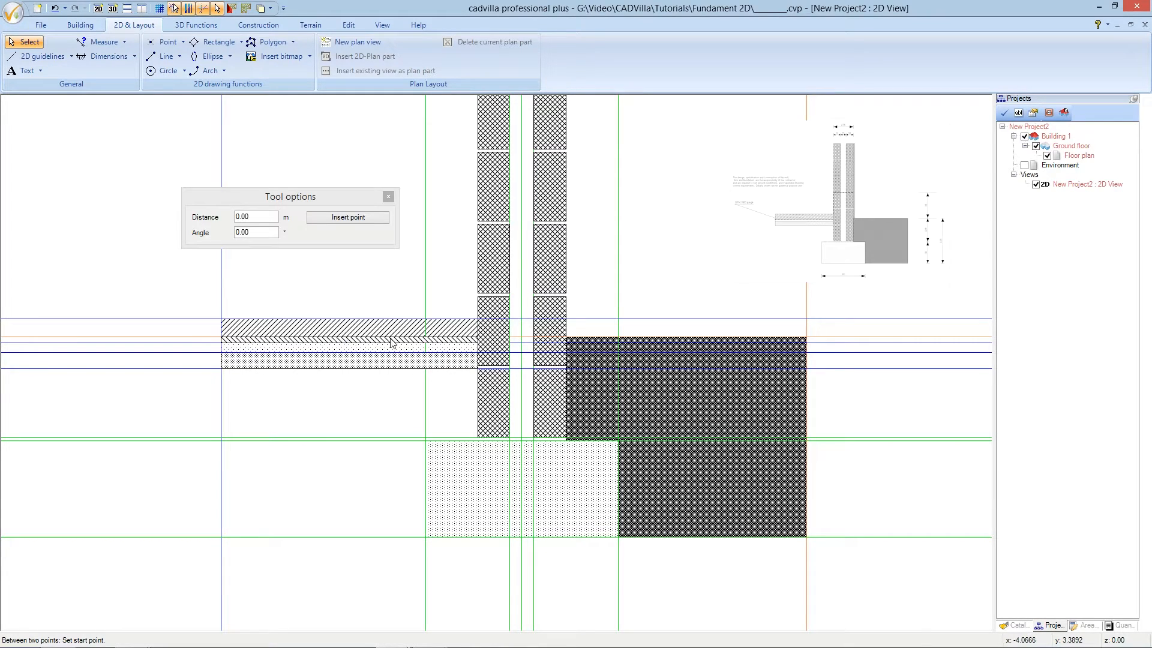
pyautogui.click(479, 343)
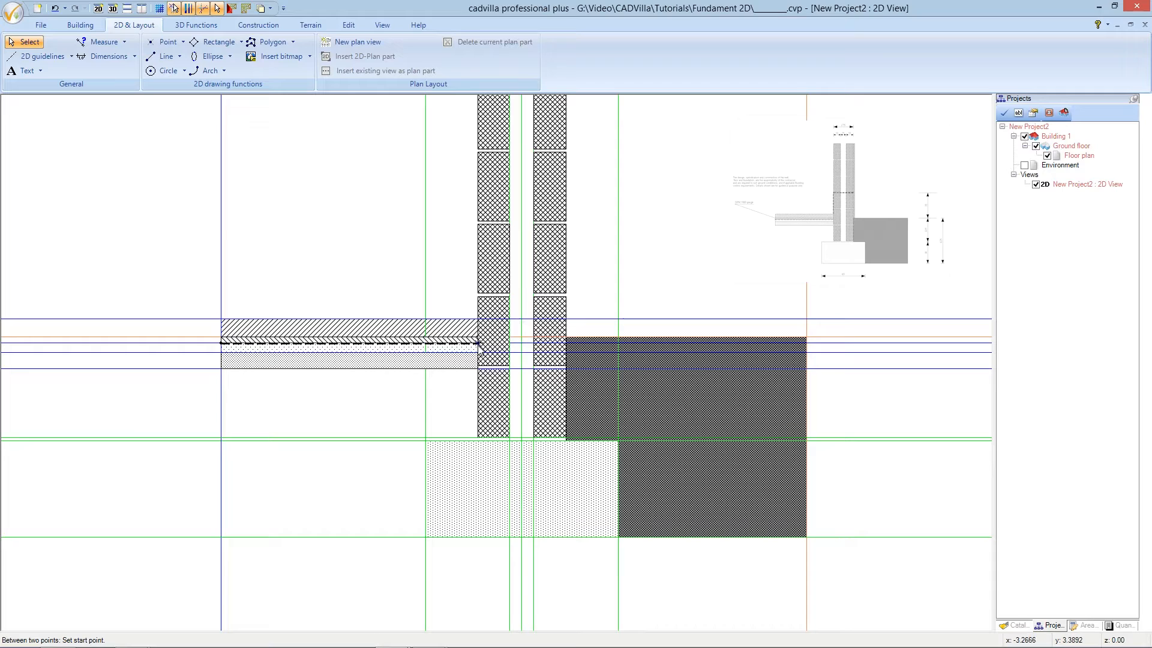
pyautogui.click(480, 344)
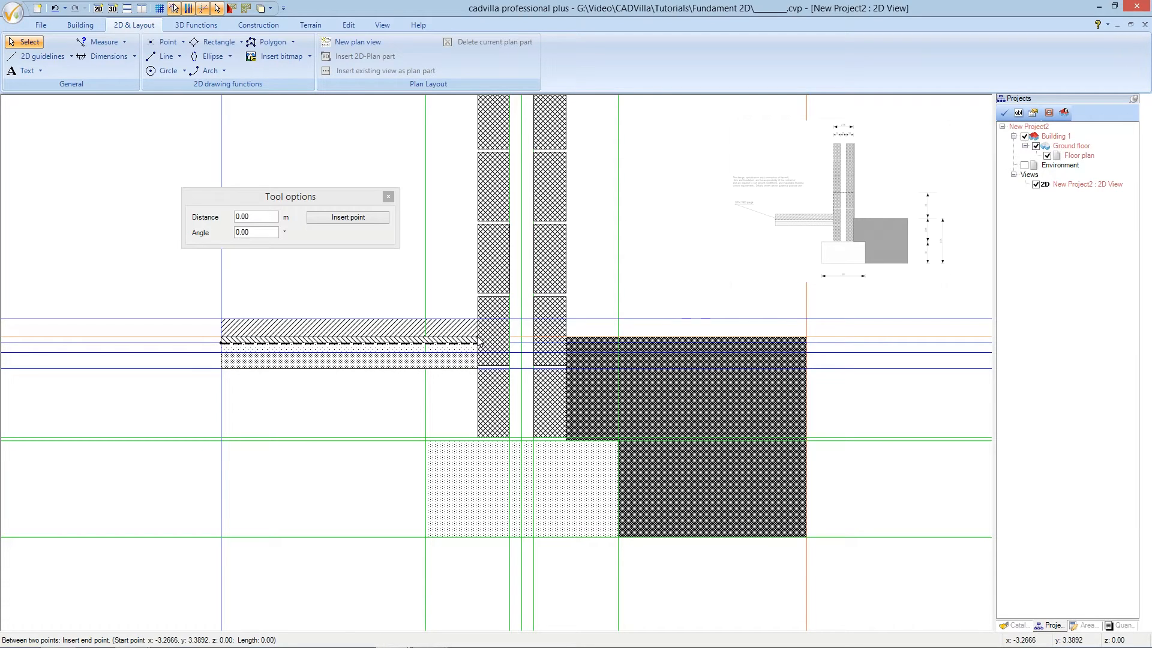
pyautogui.click(476, 227)
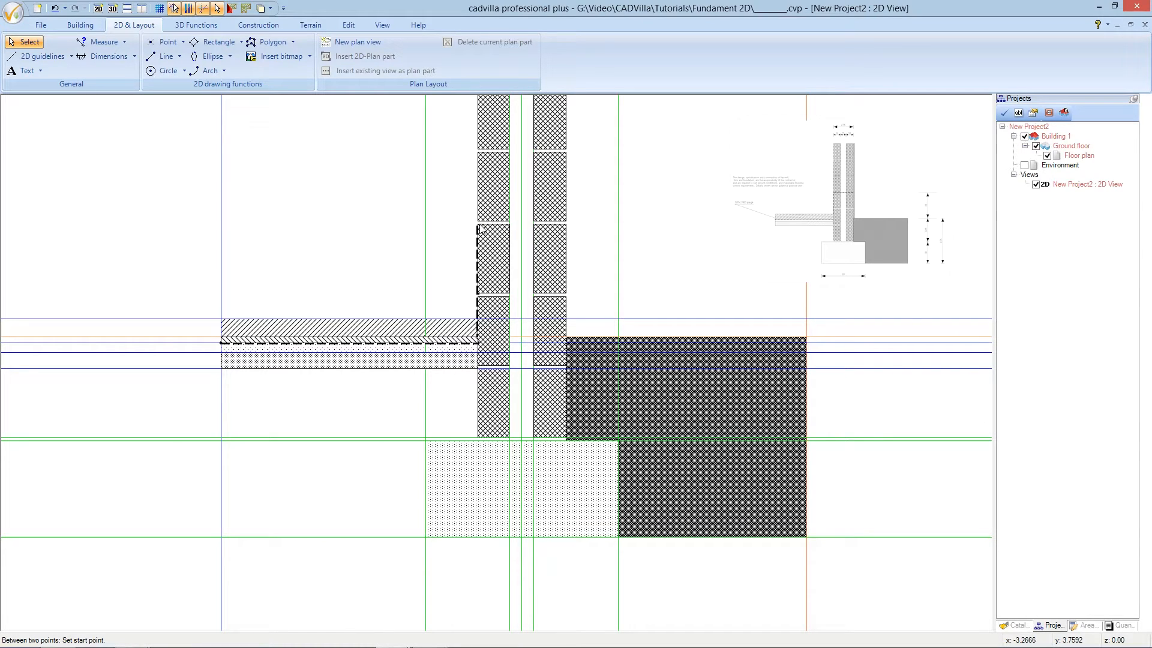
pyautogui.click(566, 227)
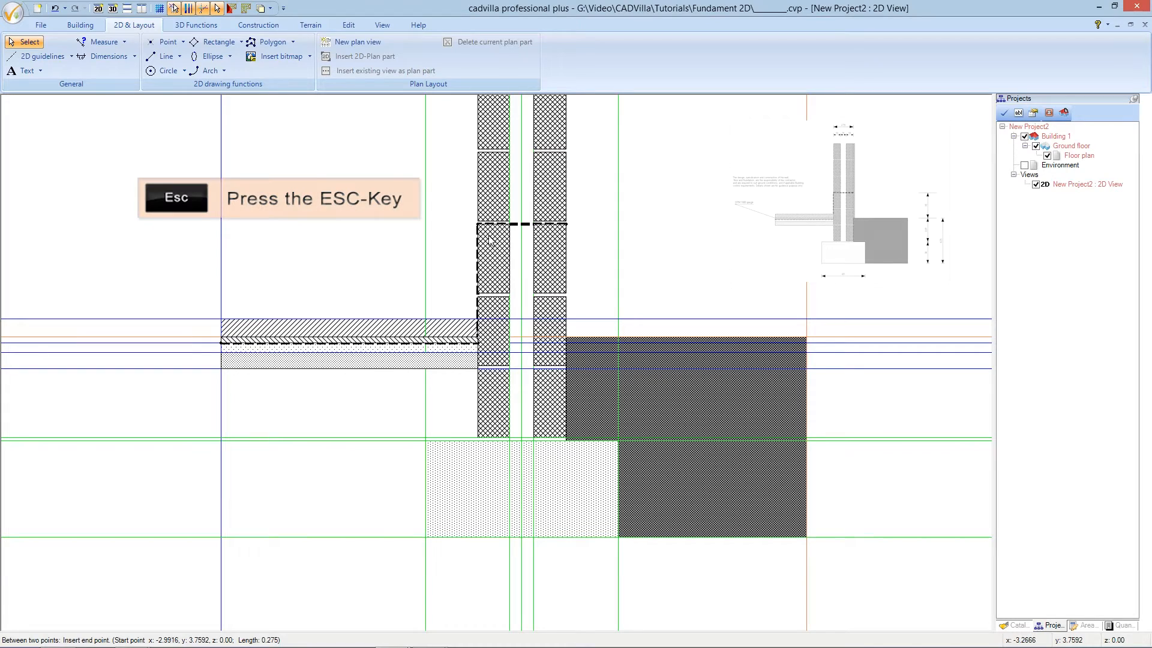
pyautogui.press('Escape')
pyautogui.press('Escape')
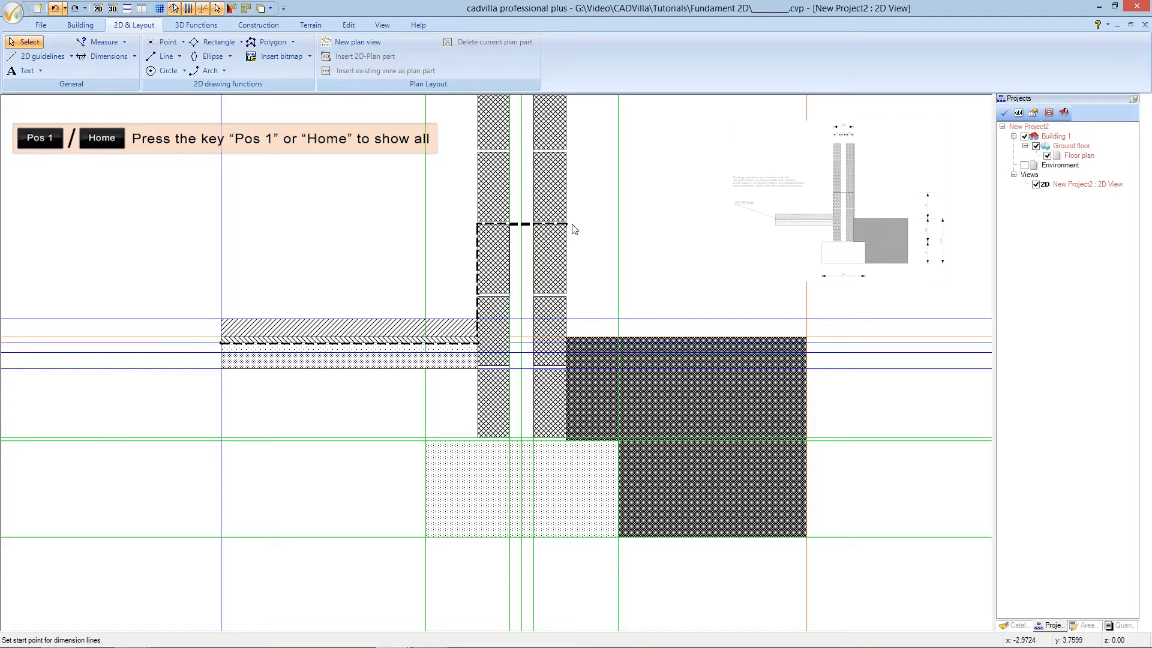
# Step: Show the whole drawing and hide all the guidelines
pyautogui.press('Home')
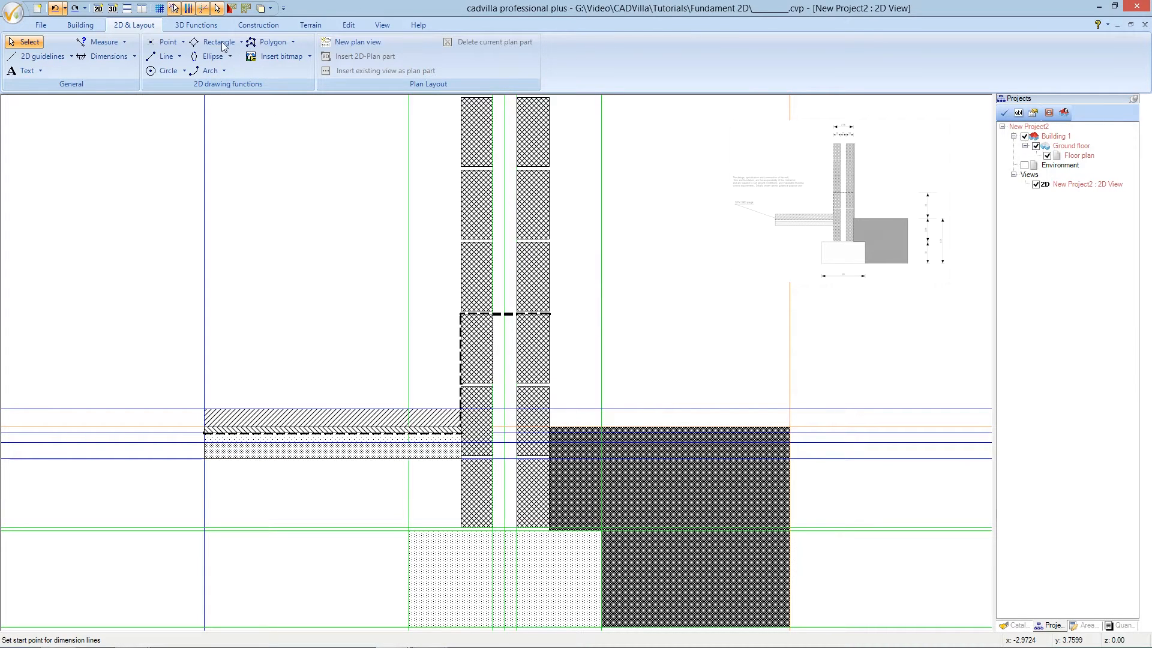
pyautogui.click(203, 10)
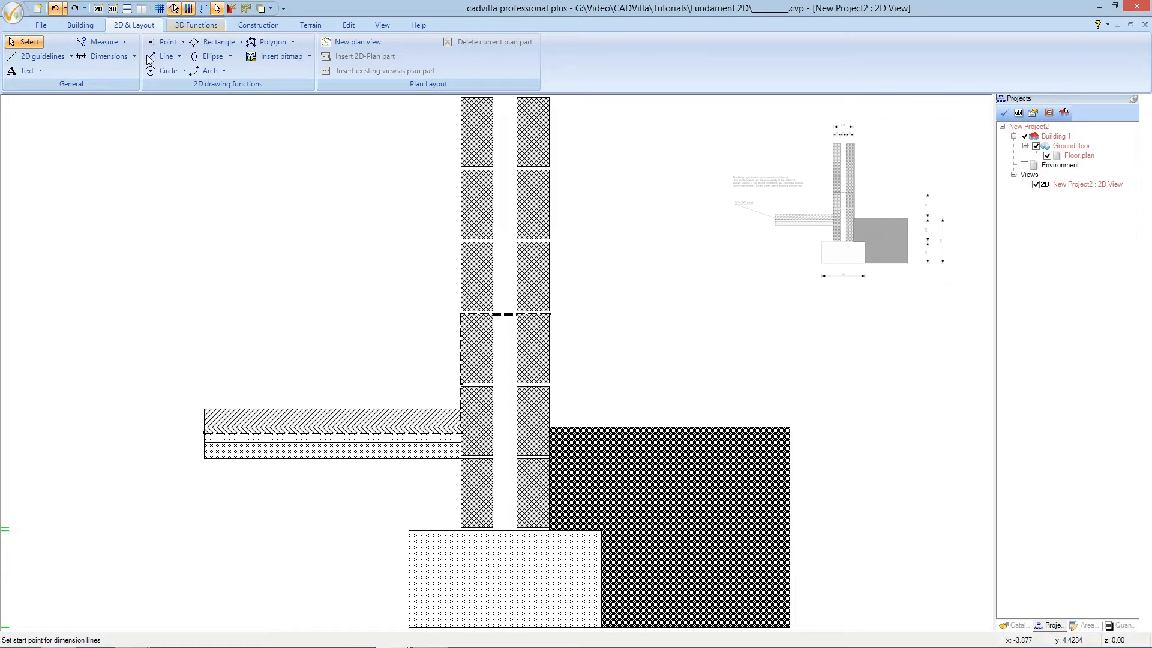
# Step: Set the end symbol of the dimensions to "Arrow, filled" in the dimension properties
pyautogui.click(114, 57)
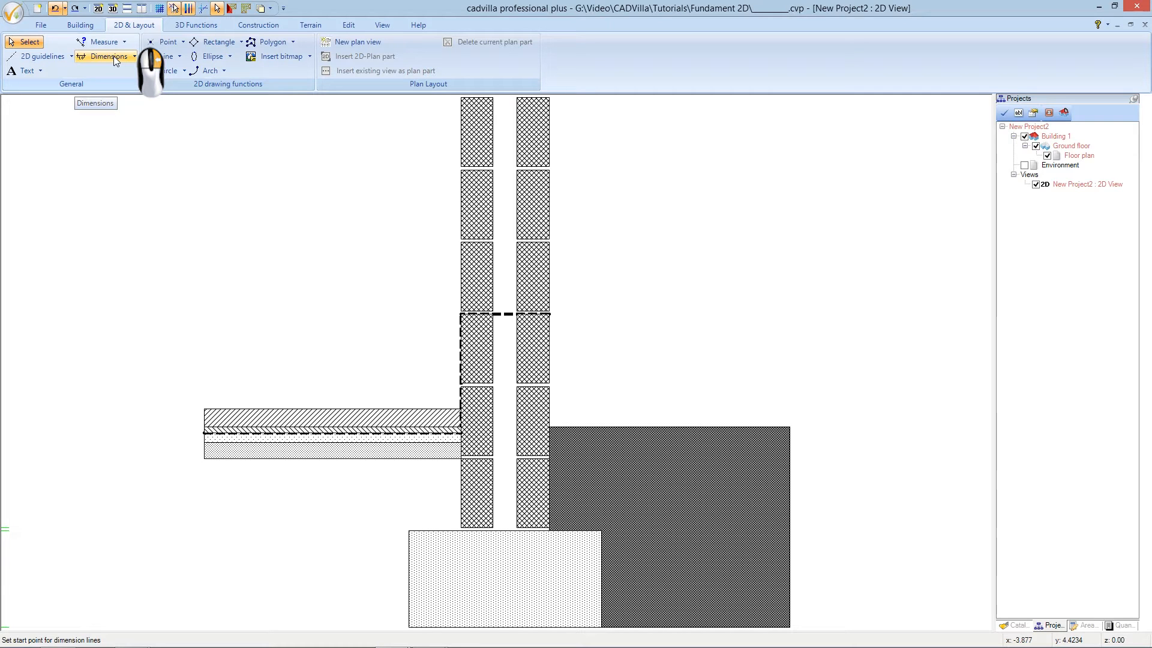
pyautogui.click(113, 56)
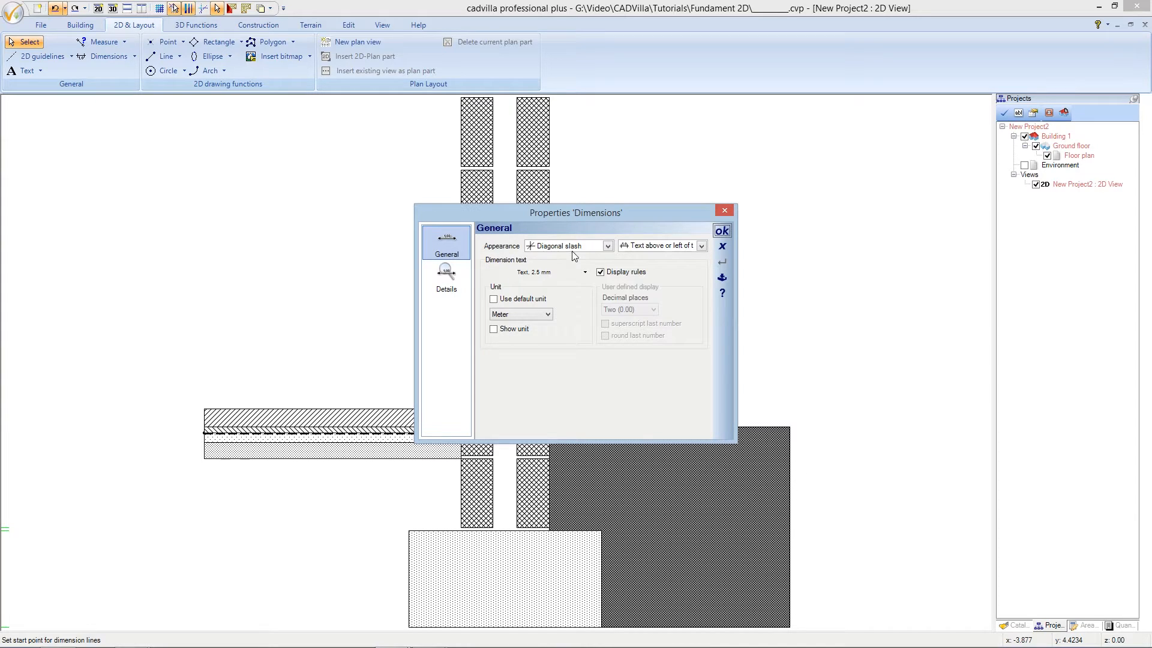
pyautogui.click(608, 247)
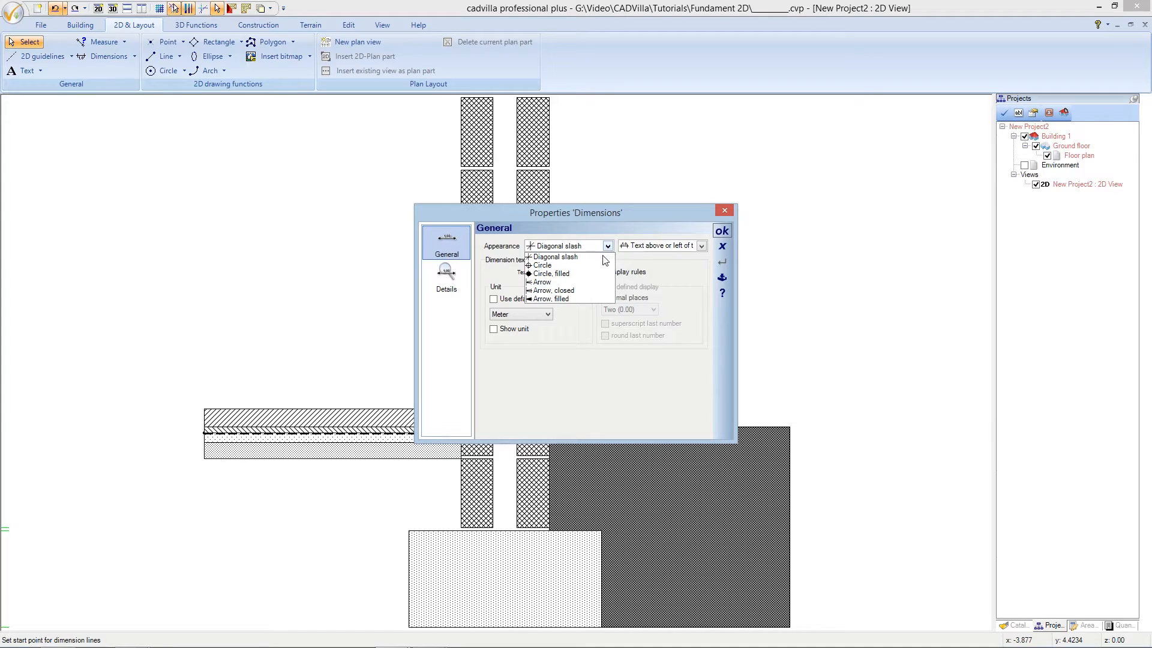
pyautogui.click(552, 299)
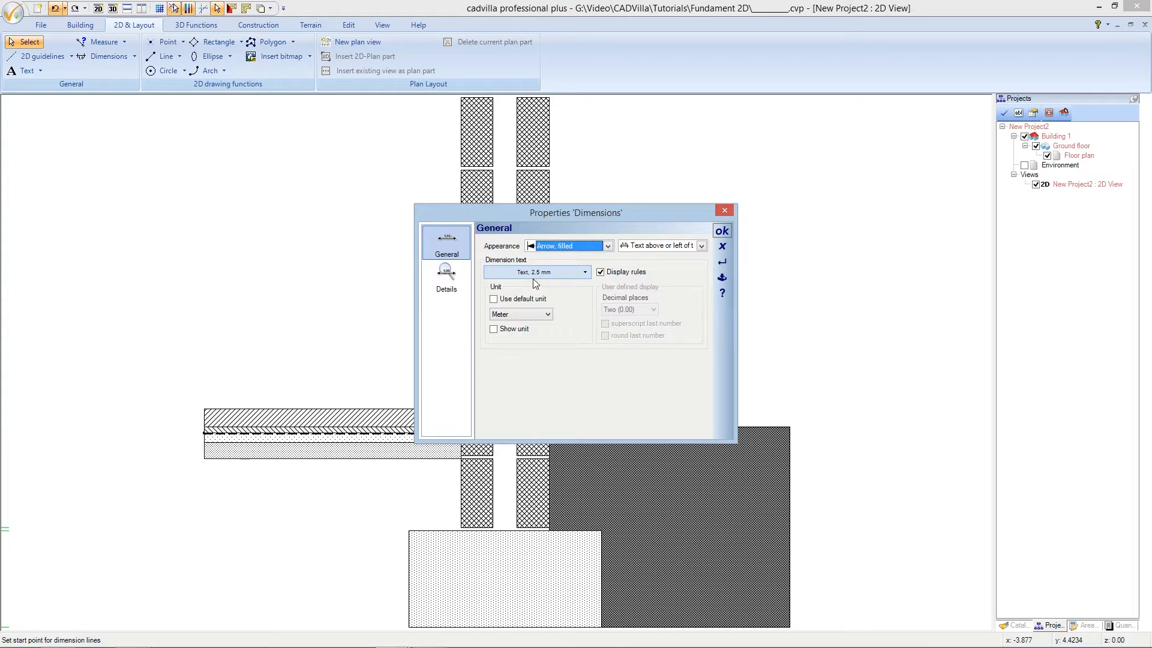
pyautogui.click(449, 278)
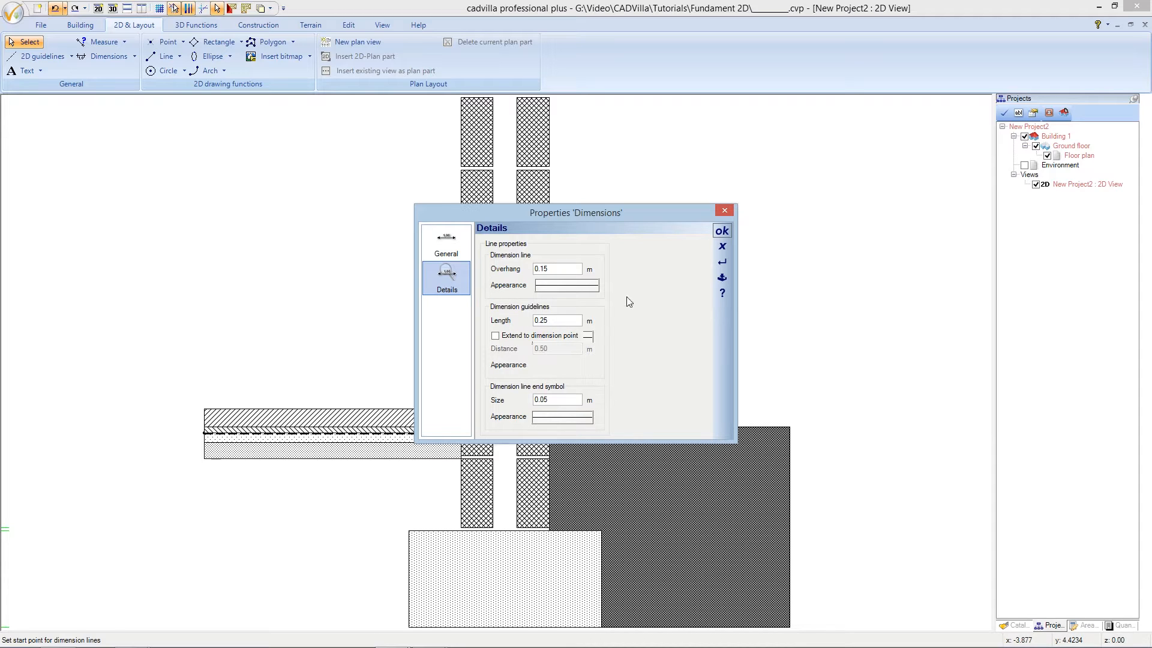
pyautogui.click(721, 231)
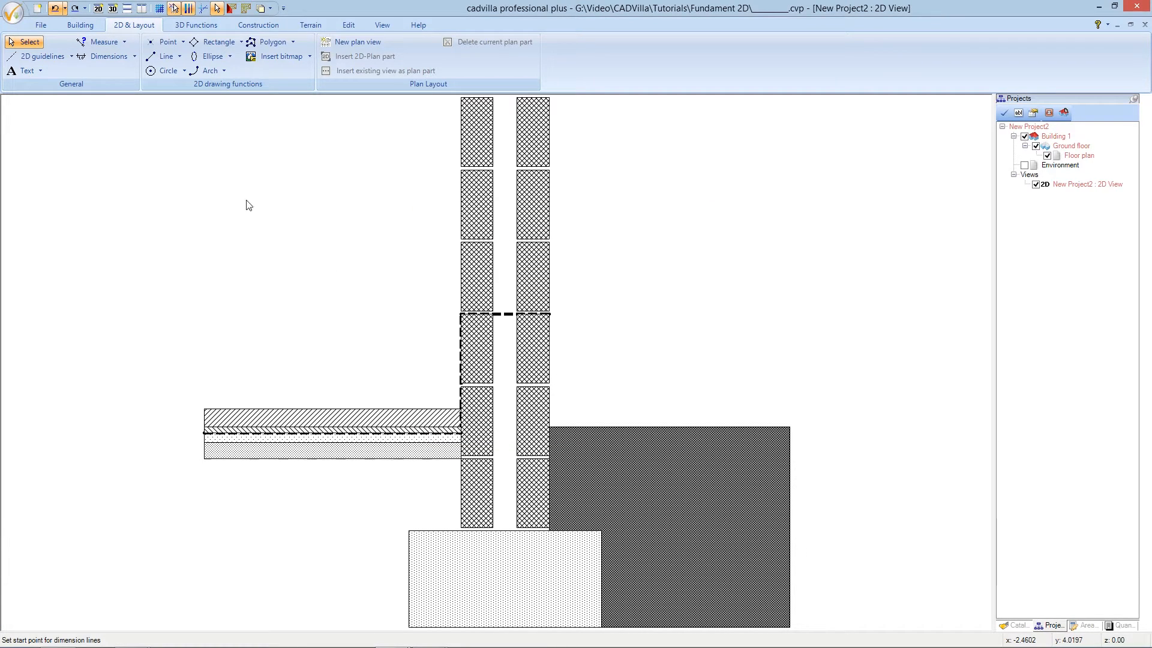
# Step: Add a vertical multiple dimension (n points) beside the ground area, measuring the foundation height and the ground height above it
pyautogui.click(116, 56)
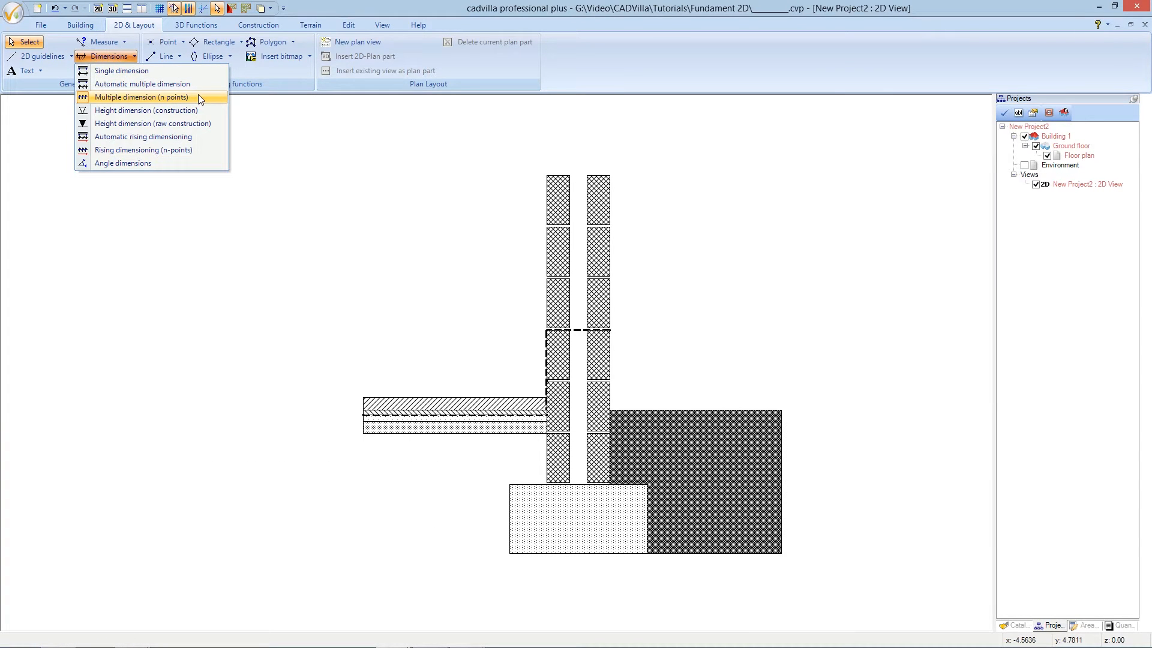
pyautogui.click(199, 98)
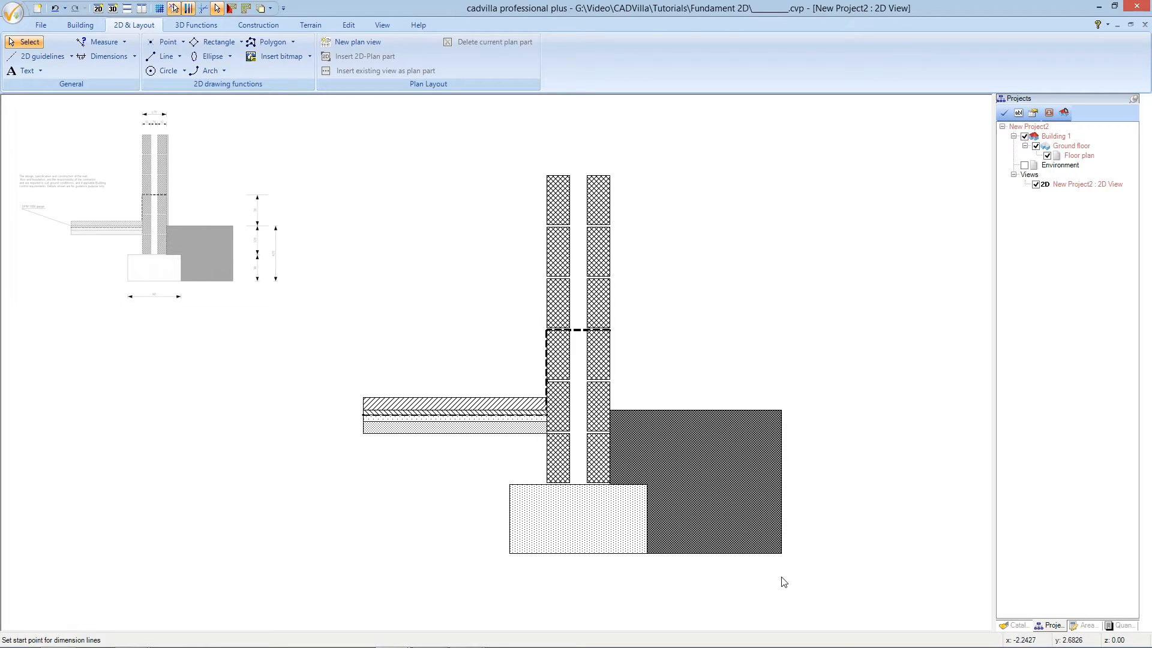
pyautogui.click(646, 547)
pyautogui.click(647, 412)
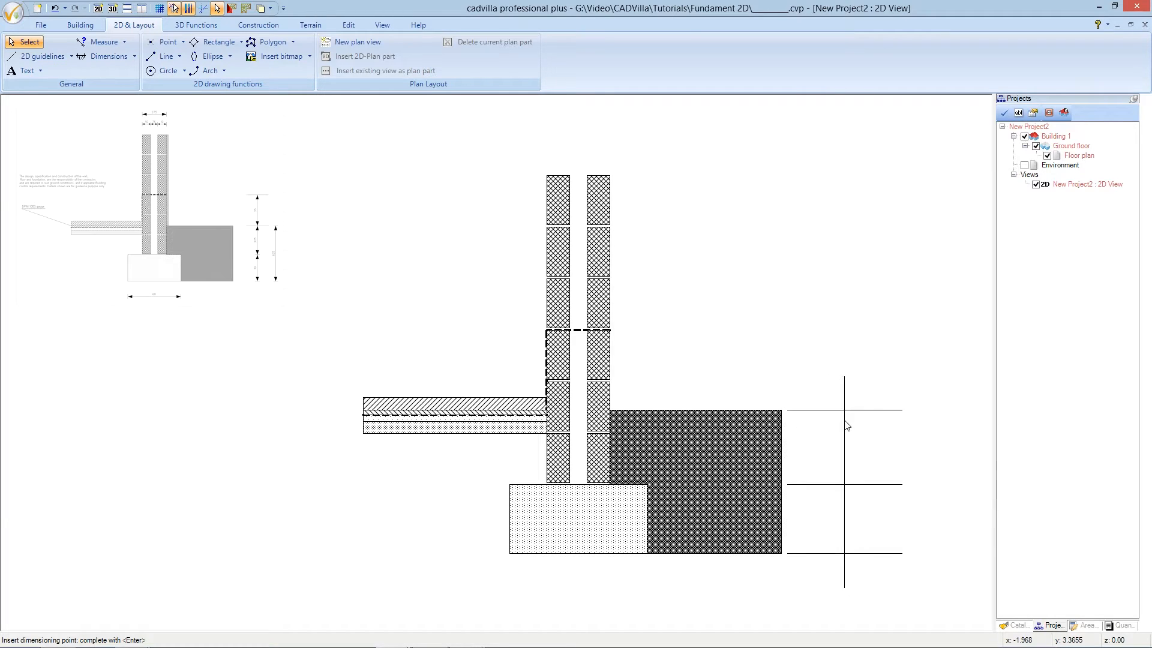
pyautogui.click(846, 425)
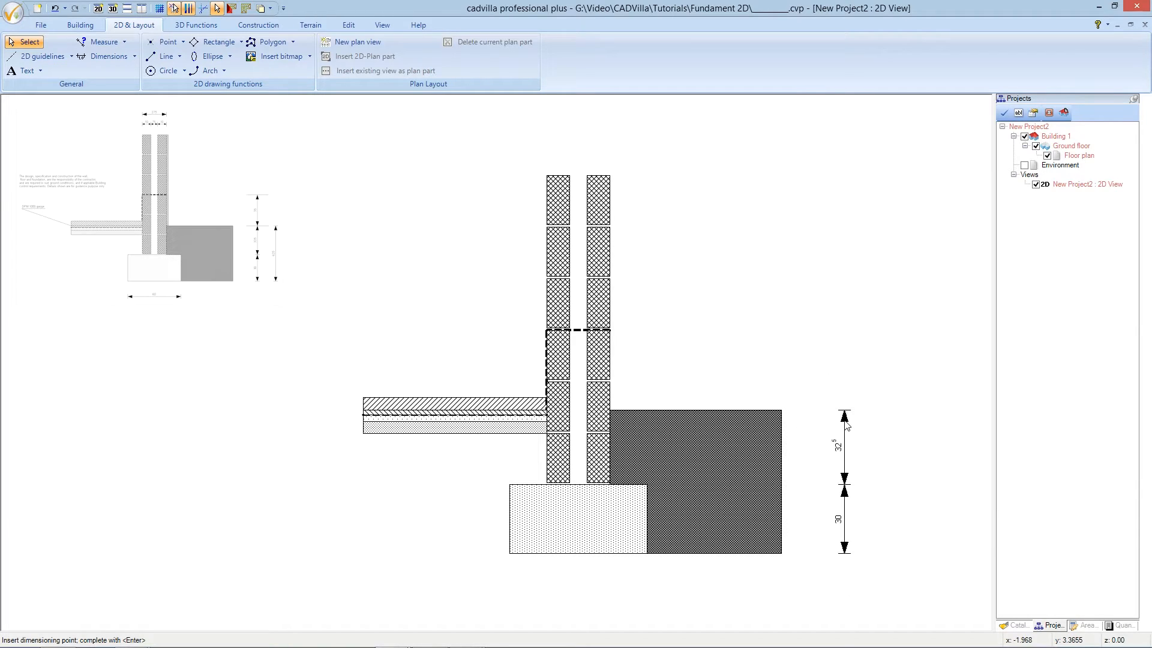
pyautogui.press('Return')
# Step: Add an overall vertical dimension from the foundation's underside to the ground surface, outside the first dimension chain
pyautogui.click(781, 552)
pyautogui.click(781, 412)
pyautogui.click(893, 424)
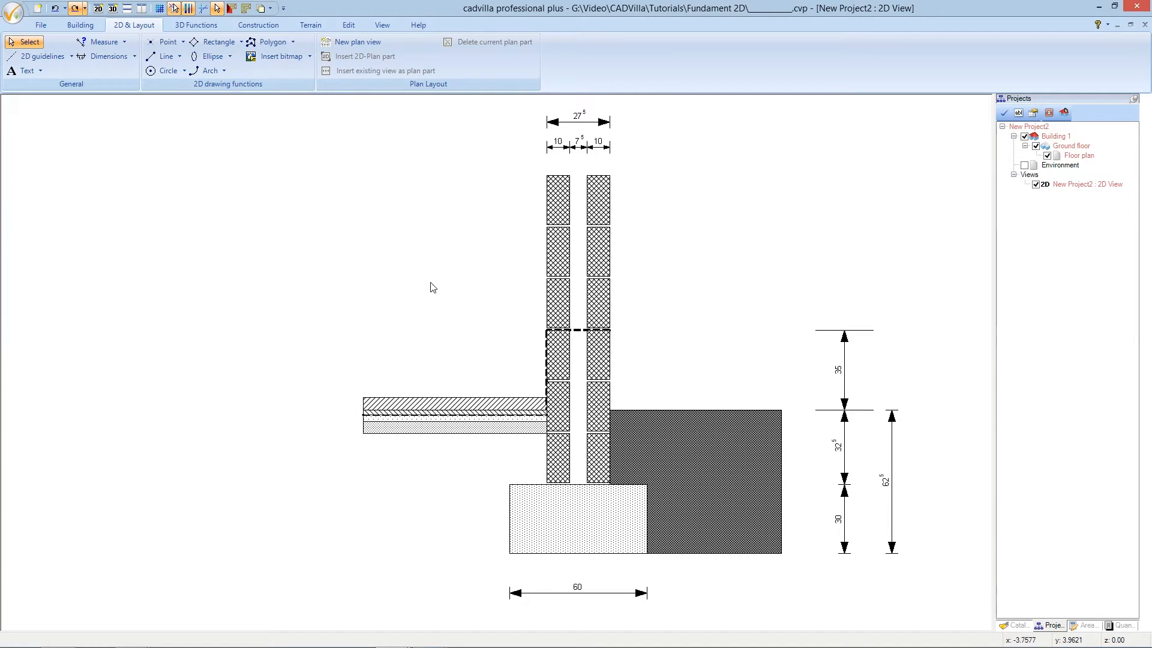
# Step: Place a labelling text in the free area beside the wall with the contractor responsibility note starting "The design, specification and construction of the wall, floor and foundation"
pyautogui.click(40, 71)
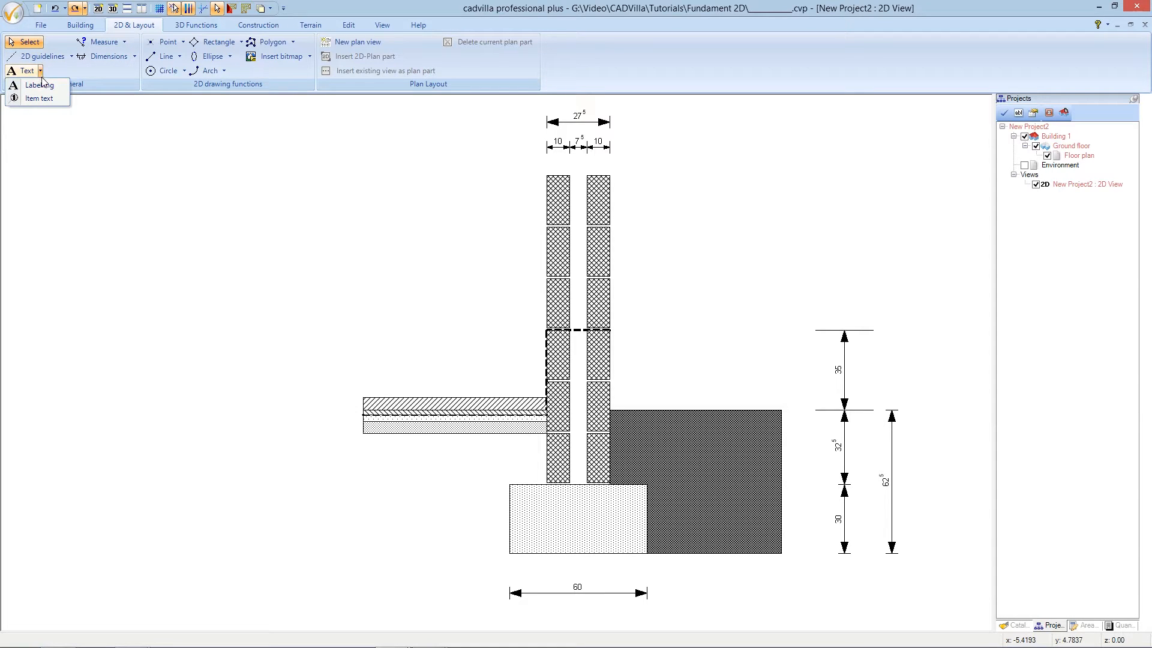
pyautogui.click(43, 87)
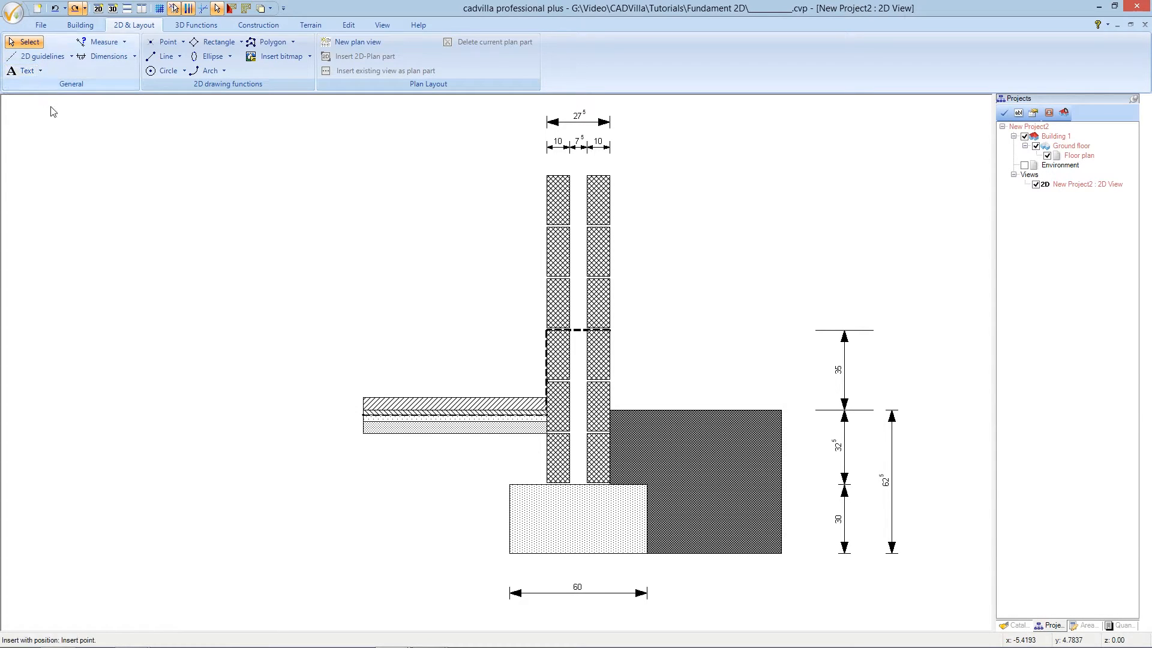
pyautogui.click(62, 165)
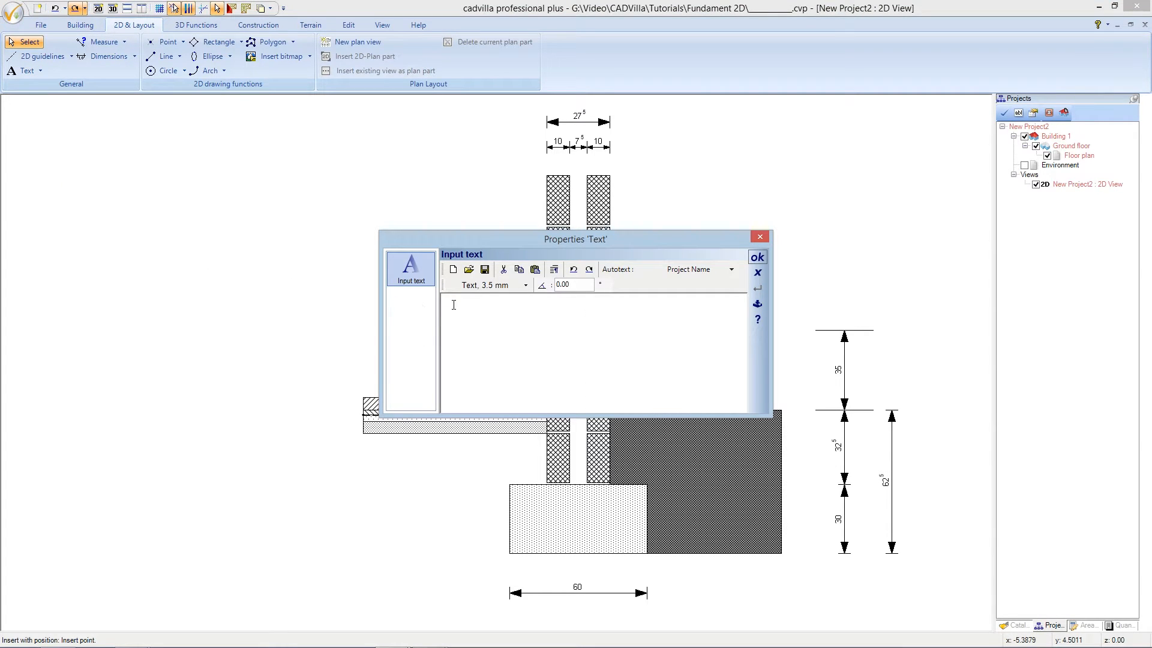
pyautogui.write('The design, specification and construction of the wall, floor and foundation, are the responsibility of the contractor, and are required to suit ground condtitions, and if appliable Building control requirements. Details shown are for guidence purpose only.')
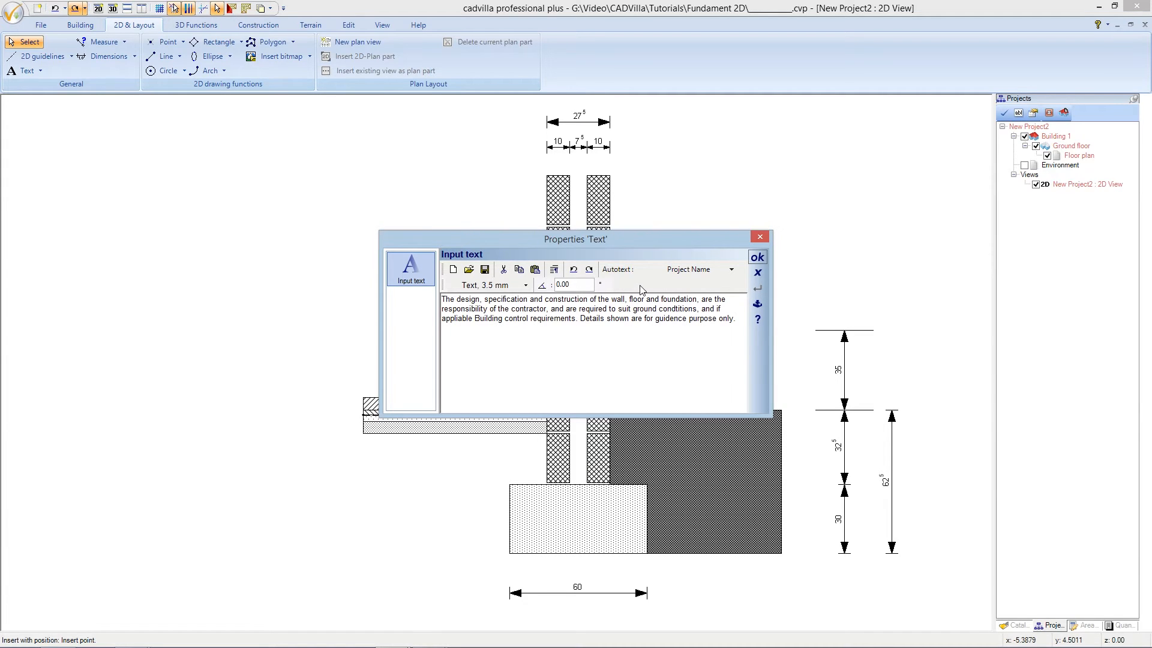
# Step: Set the contractor note's font size to 2.5 mm and finish the text
pyautogui.click(527, 286)
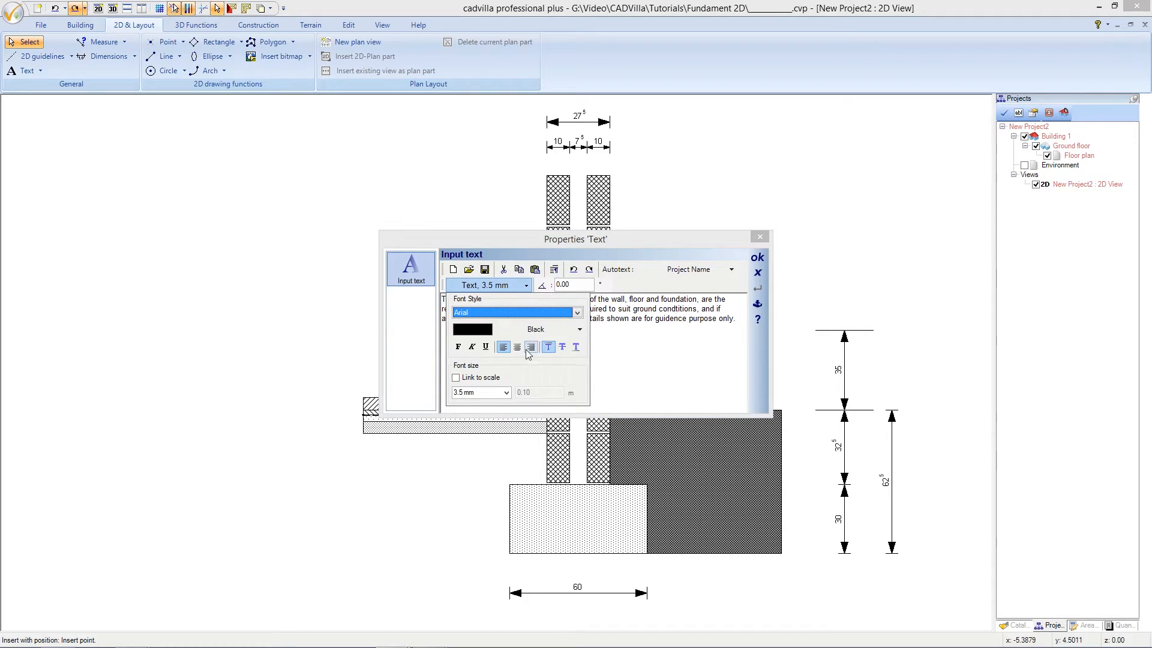
pyautogui.click(506, 393)
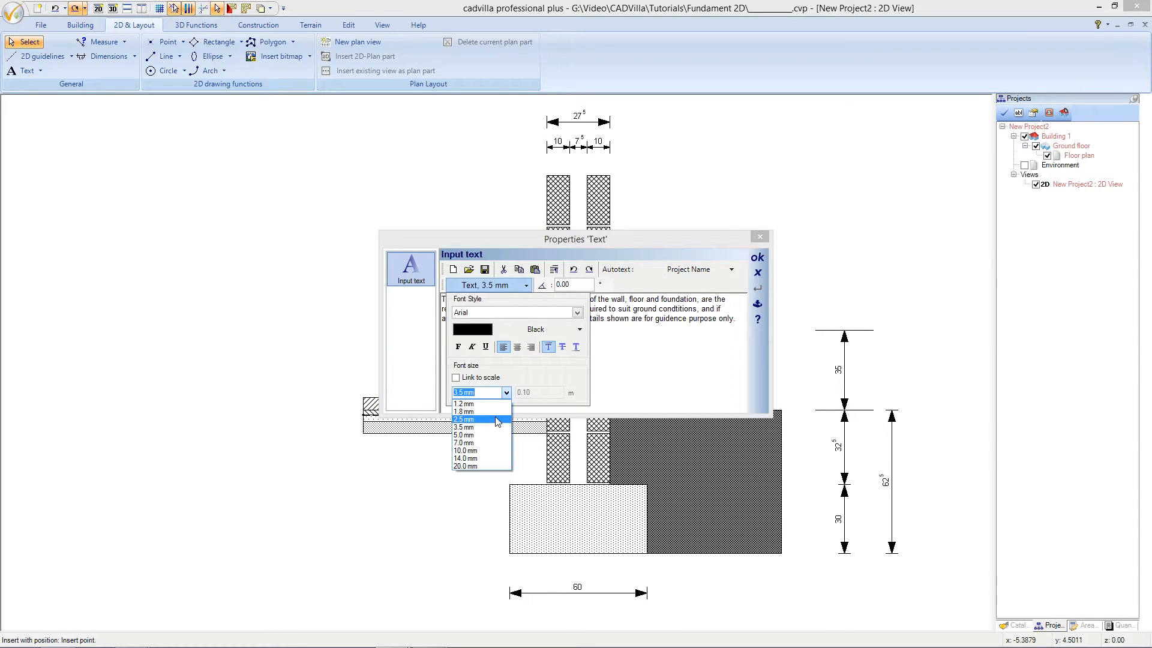
pyautogui.click(496, 420)
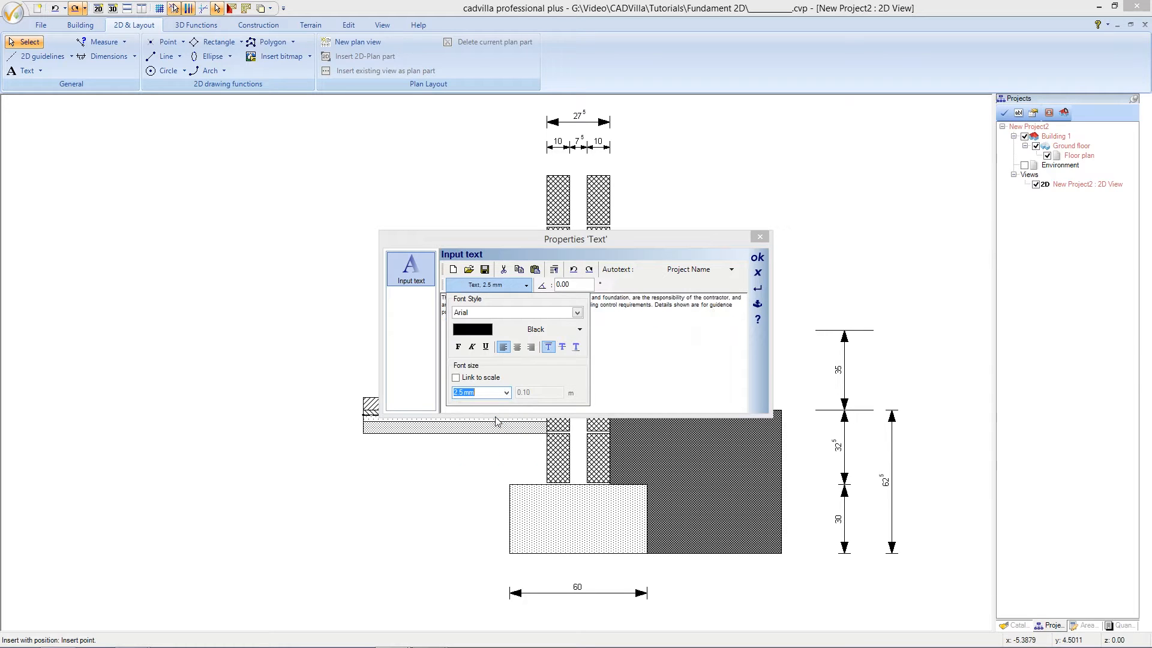
pyautogui.click(631, 294)
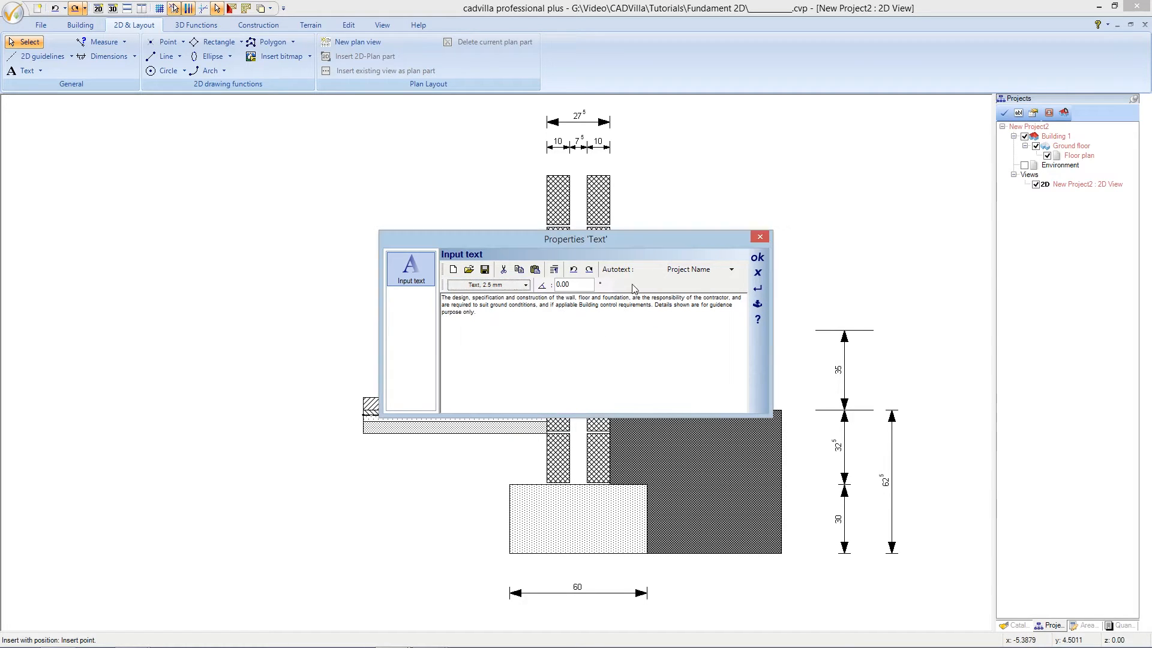
pyautogui.click(757, 258)
pyautogui.press('Escape')
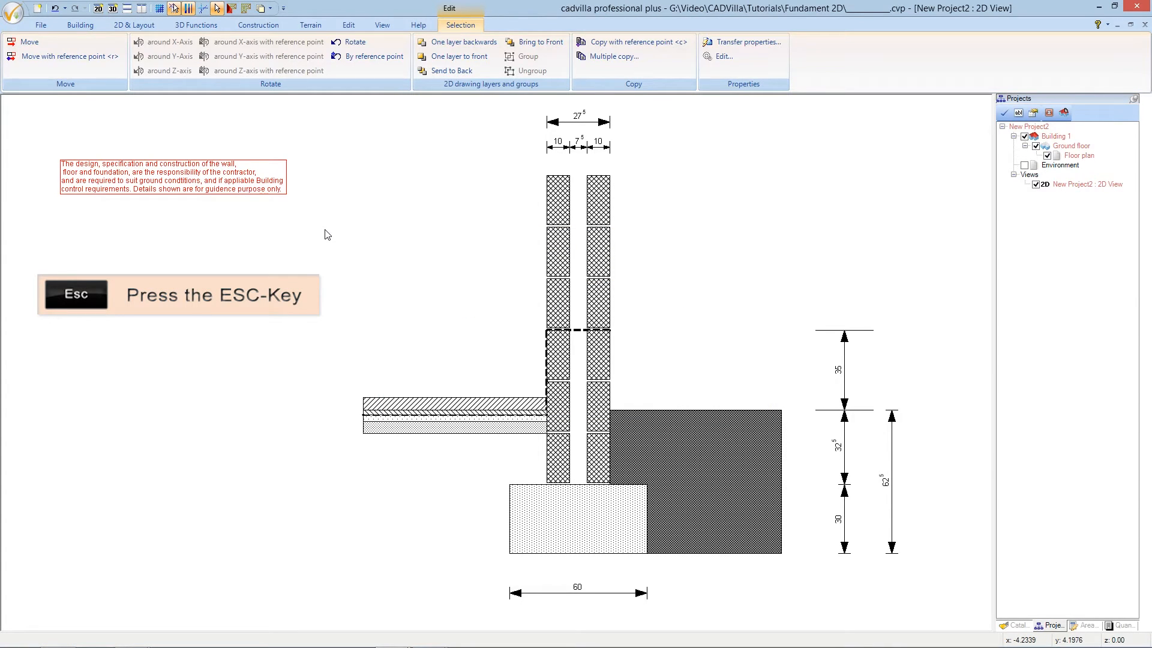
pyautogui.press('Escape')
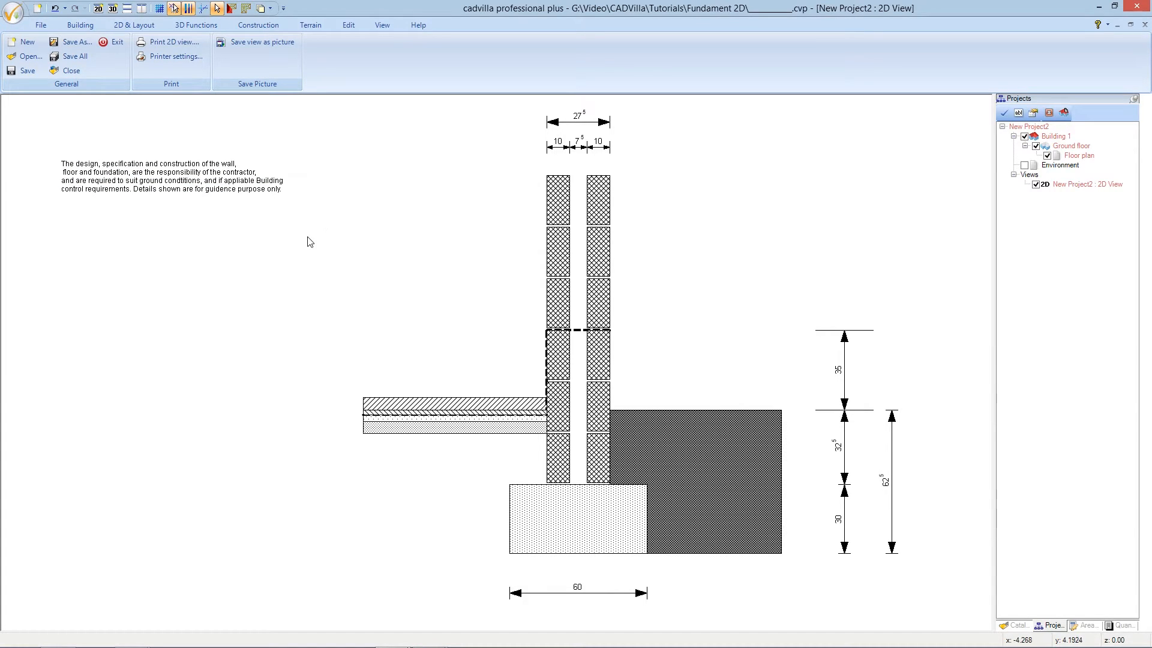
# Step: Move the contractor note by its lower-left corner to the free area above the floor layers, closer to the wall
pyautogui.click(151, 180)
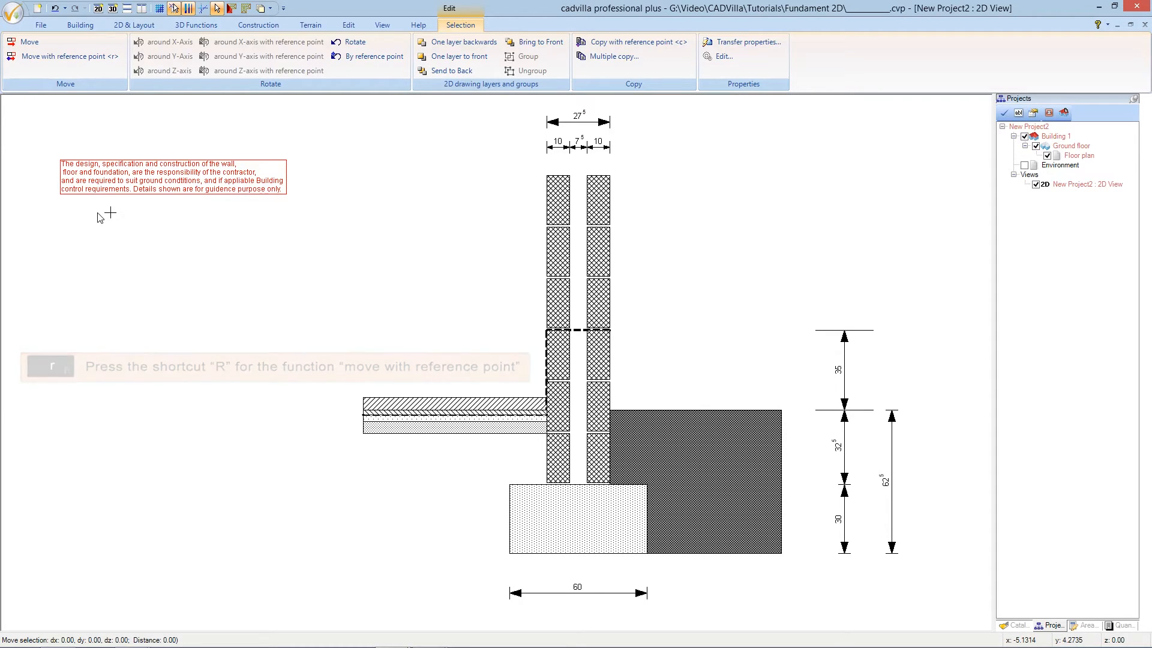
pyautogui.click(61, 193)
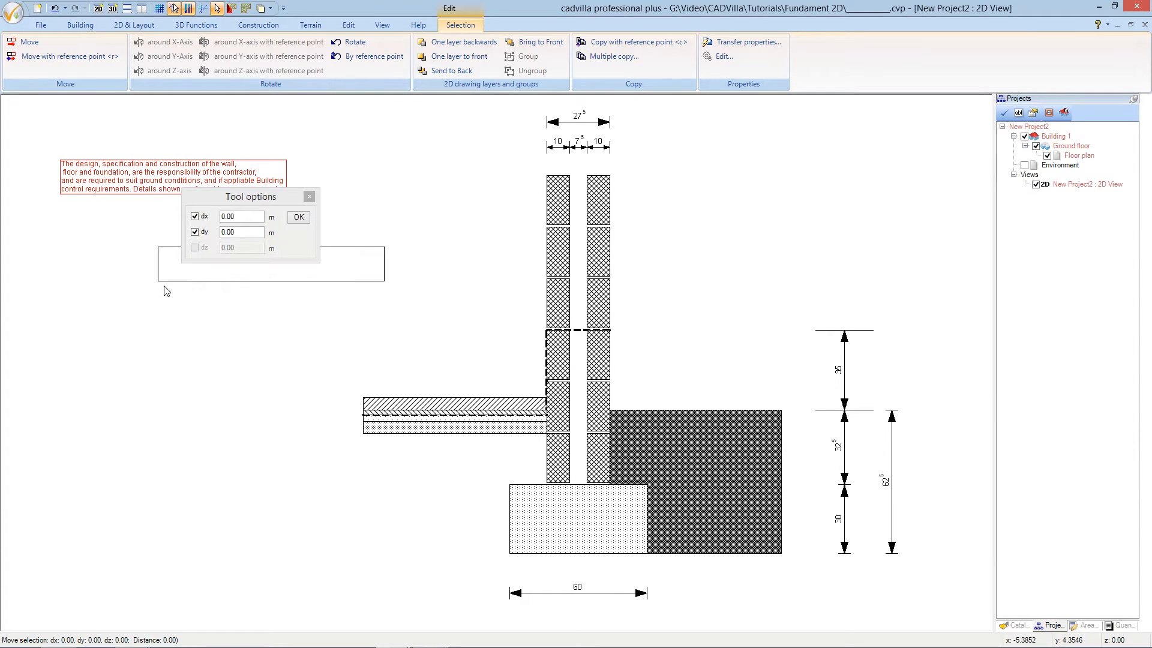
pyautogui.click(228, 313)
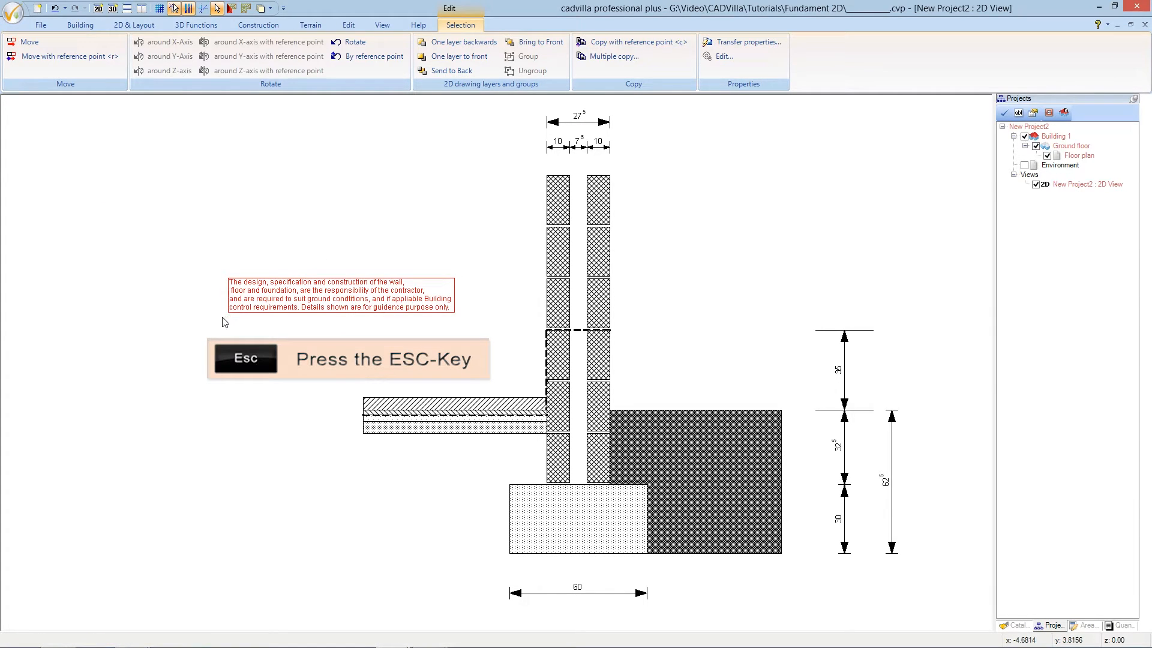
pyautogui.press('Escape')
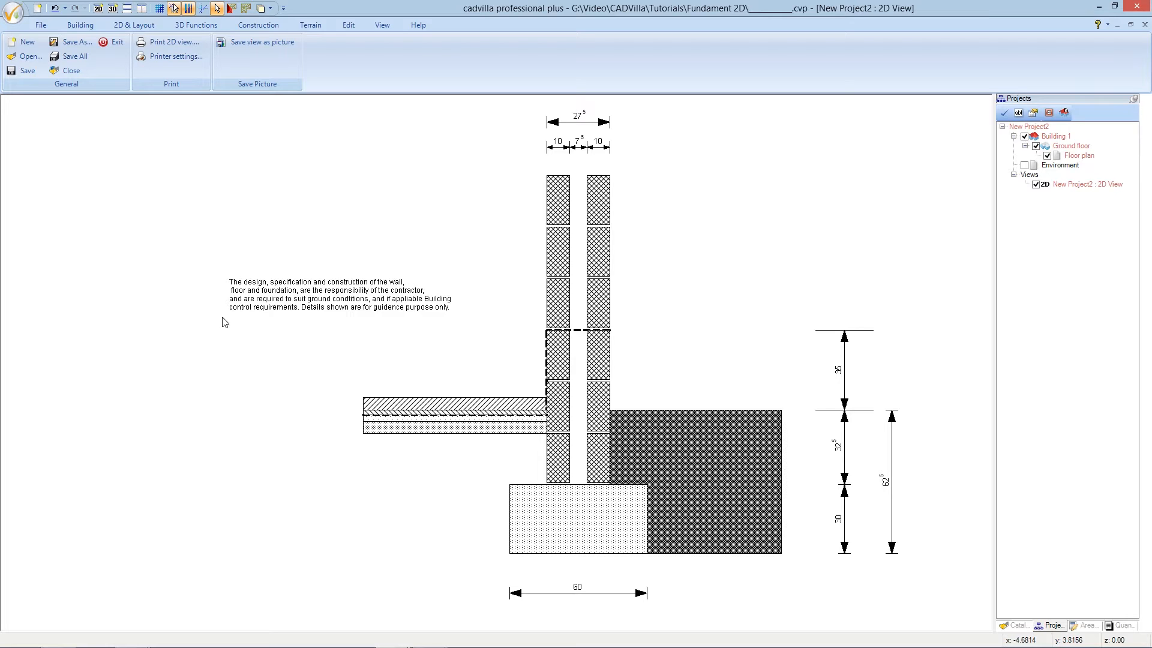
# Step: Add an item text for the floor layer rectangle, with its leader starting at the layers' outer end and the label below the contractor note
pyautogui.click(134, 27)
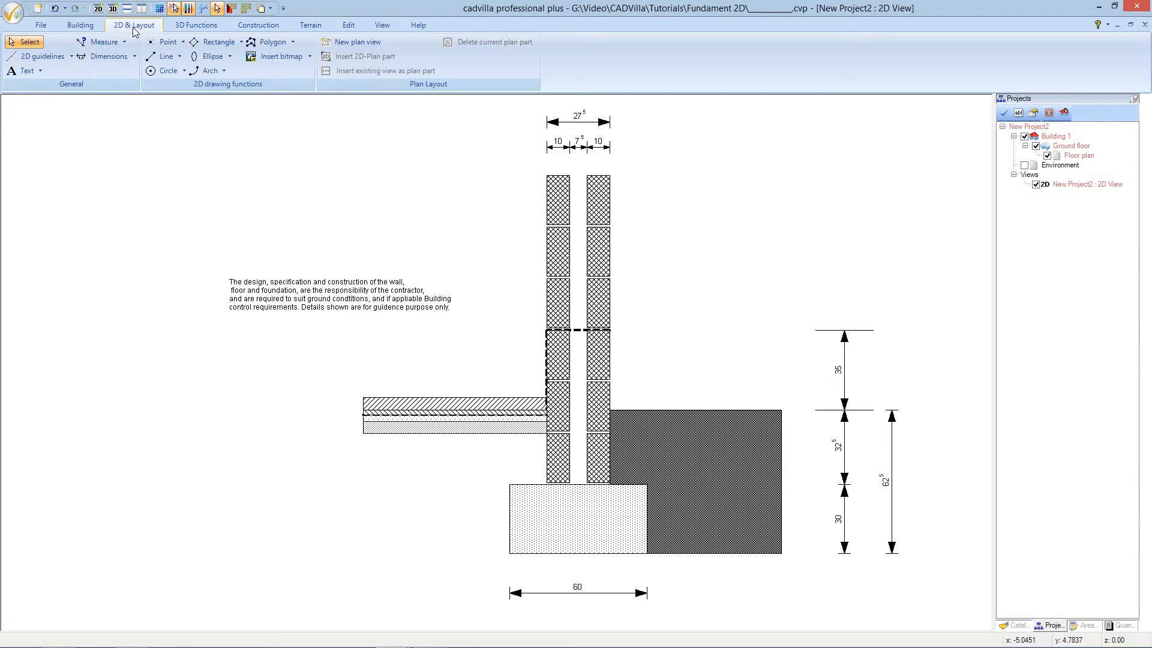
pyautogui.click(41, 72)
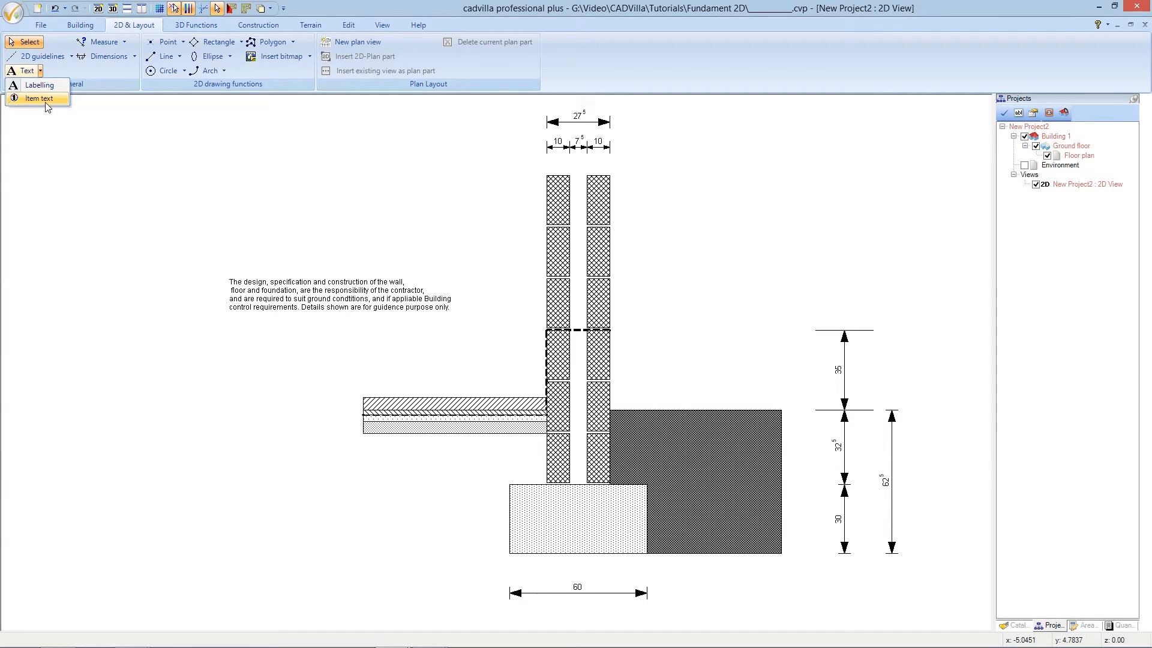
pyautogui.click(39, 99)
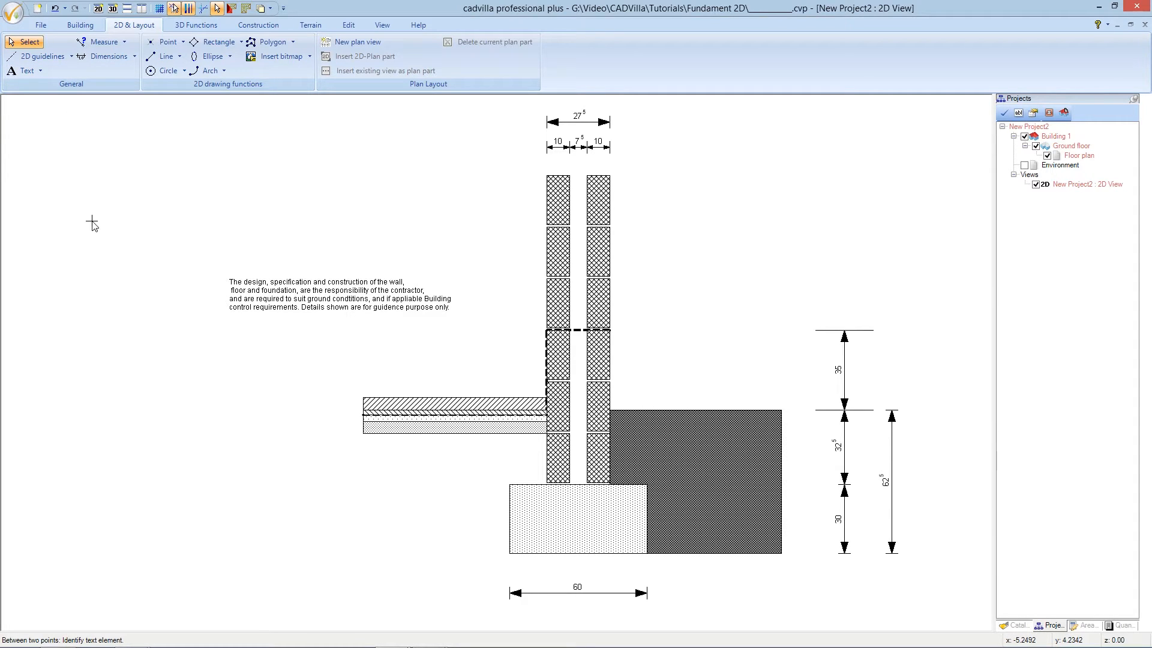
pyautogui.click(363, 412)
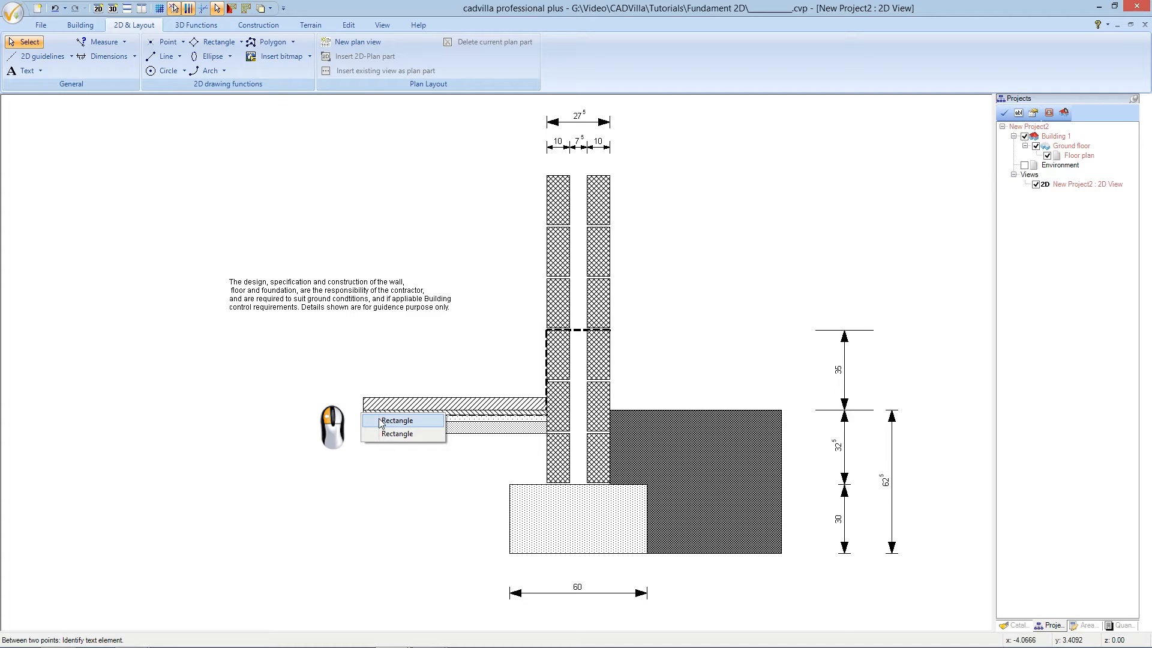
pyautogui.click(381, 422)
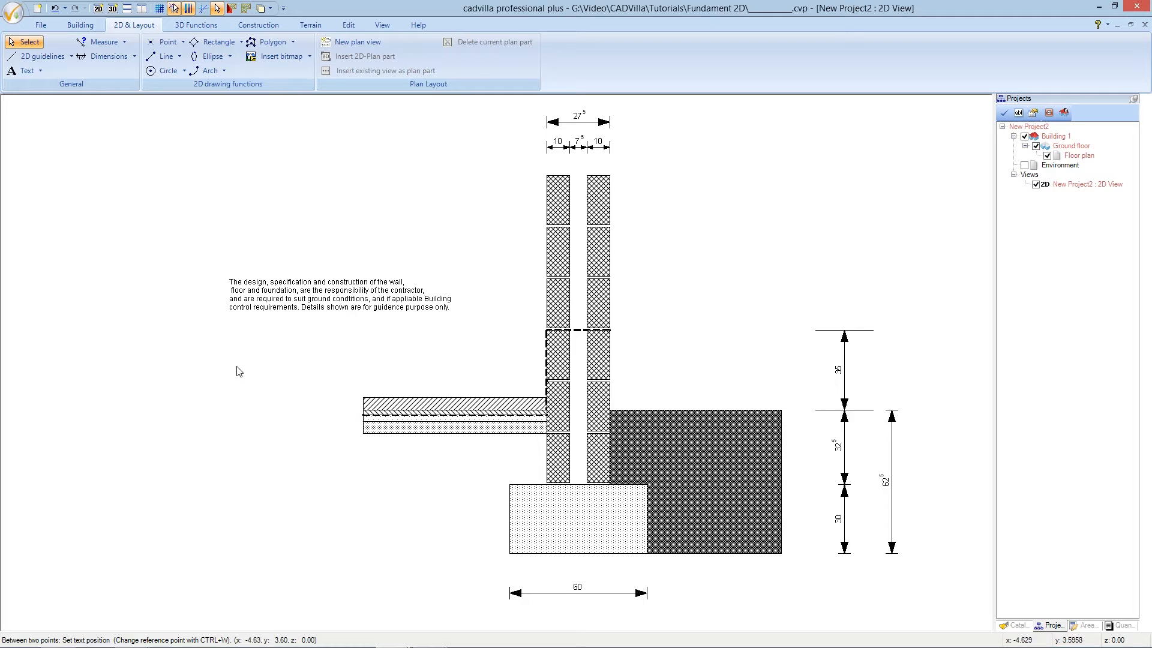
pyautogui.click(237, 369)
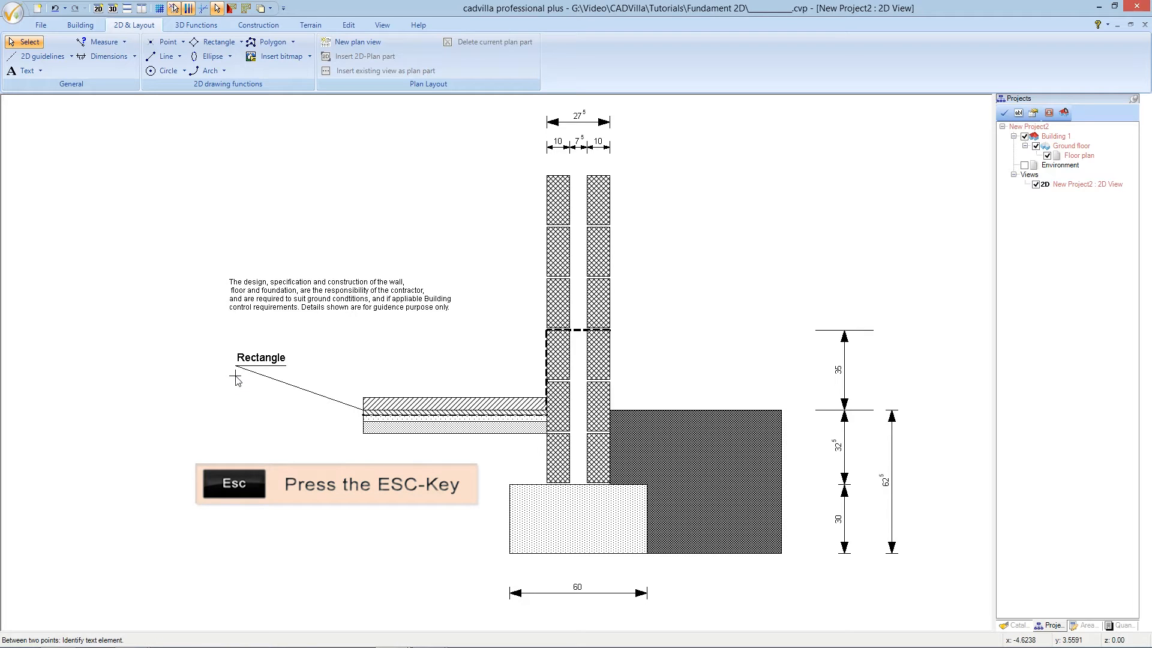
pyautogui.press('Escape')
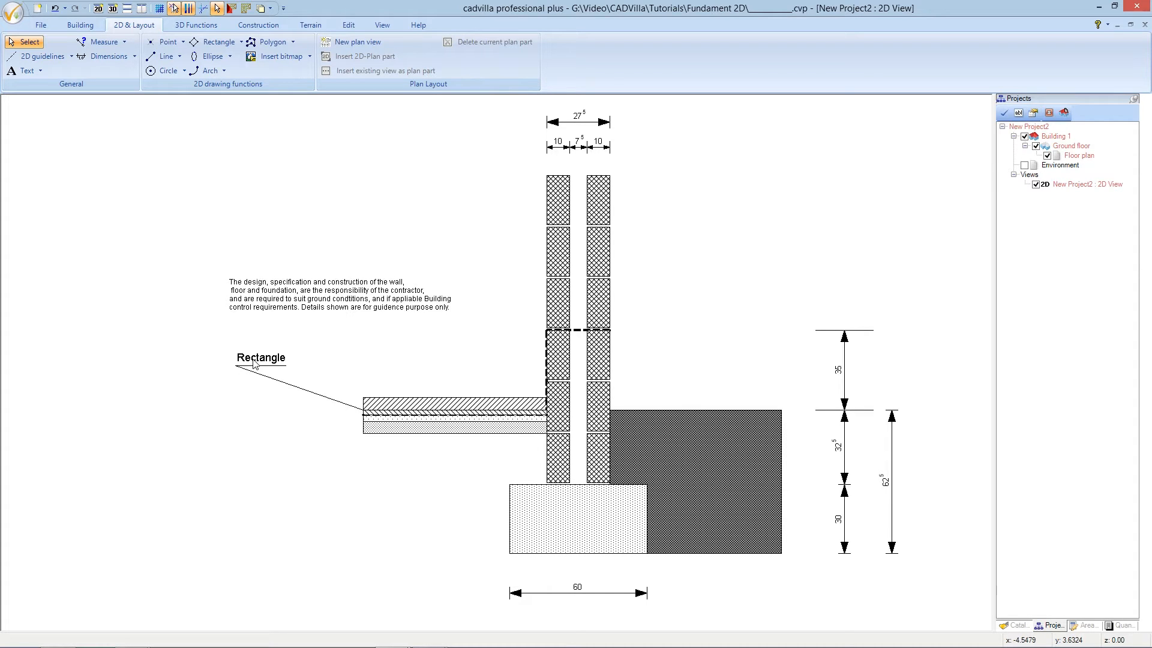
# Step: Switch the floor layer's label to free item text and set its font size to 2.5 mm
pyautogui.click(255, 363)
pyautogui.doubleClick(255, 363)
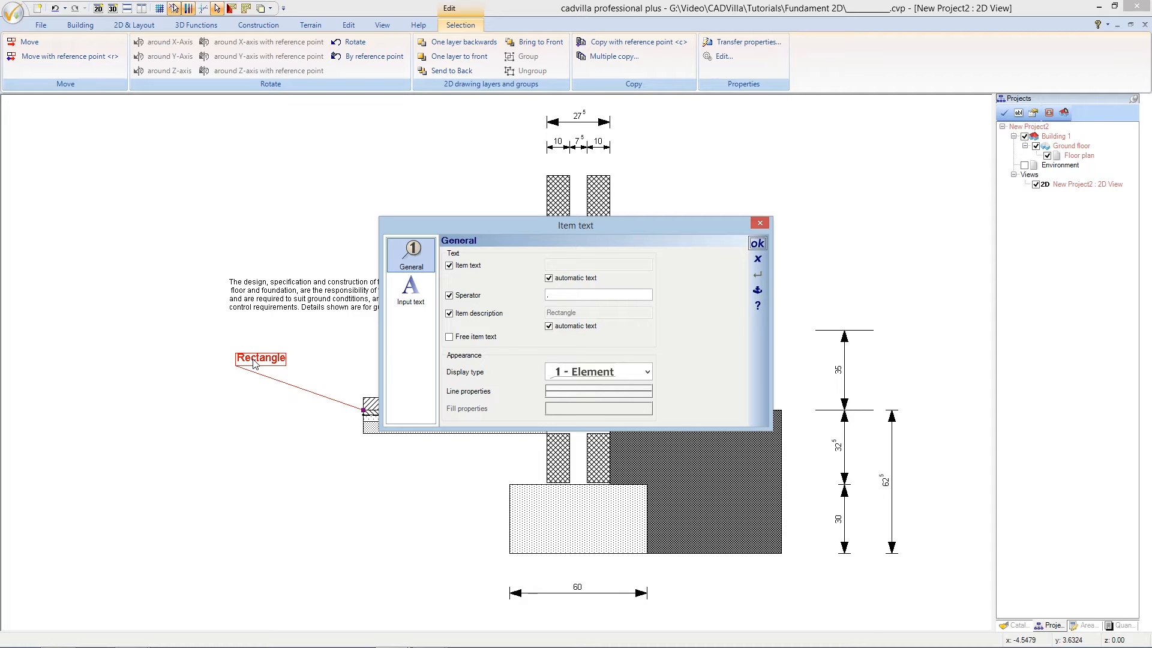
pyautogui.click(449, 337)
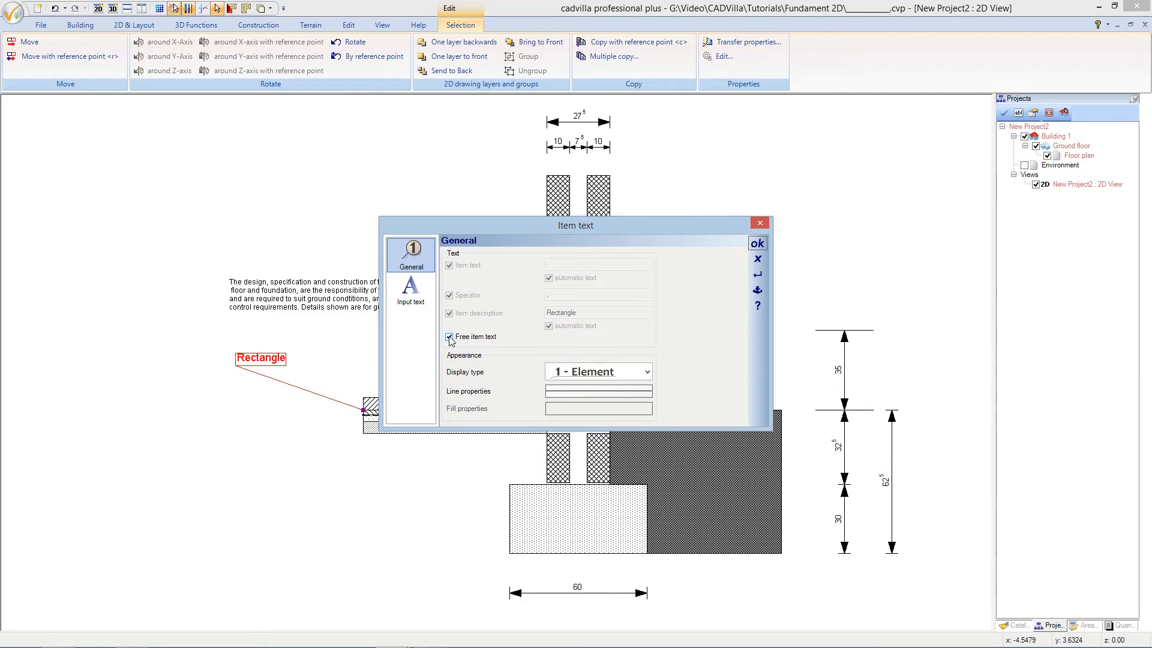
pyautogui.click(415, 293)
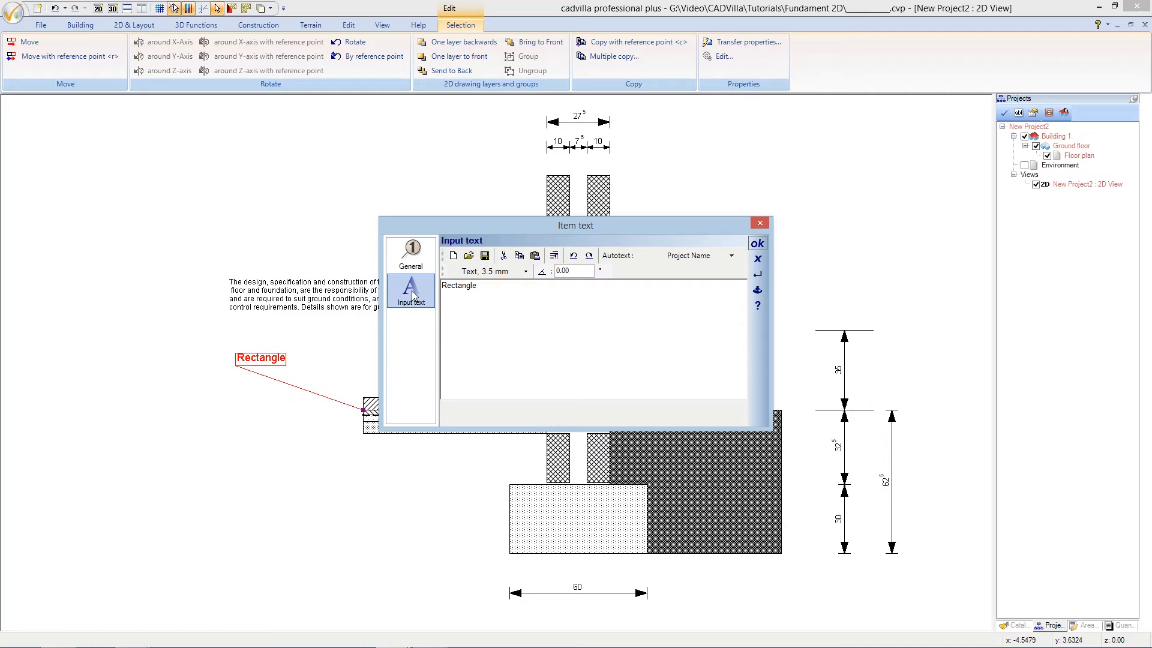
pyautogui.click(517, 272)
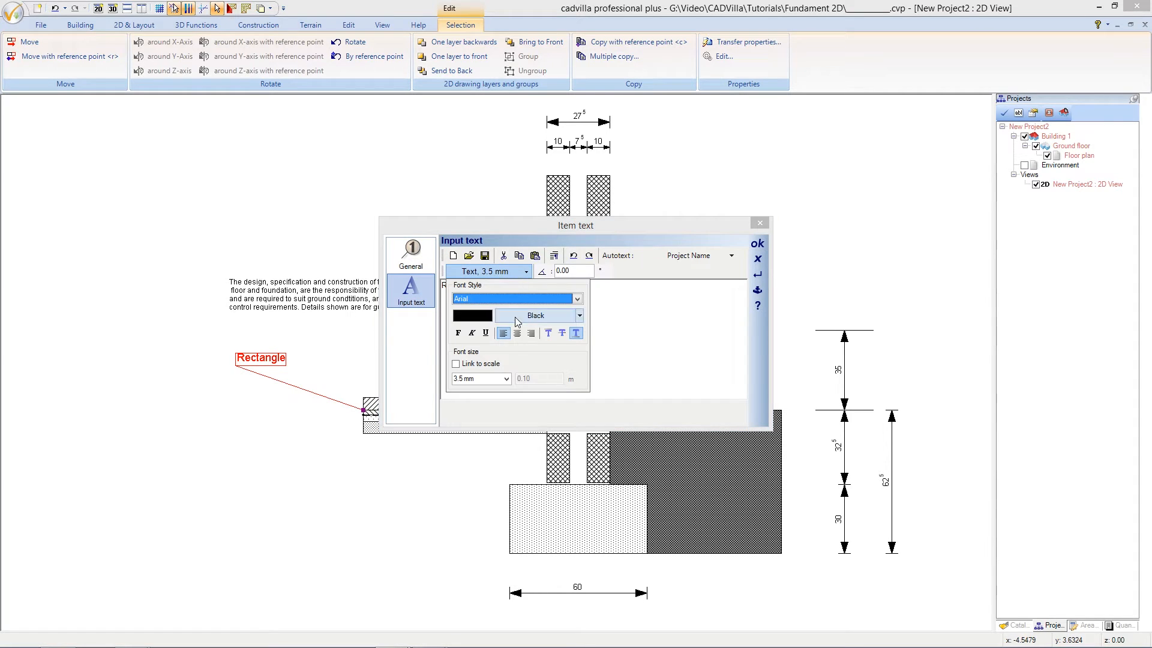
pyautogui.click(506, 379)
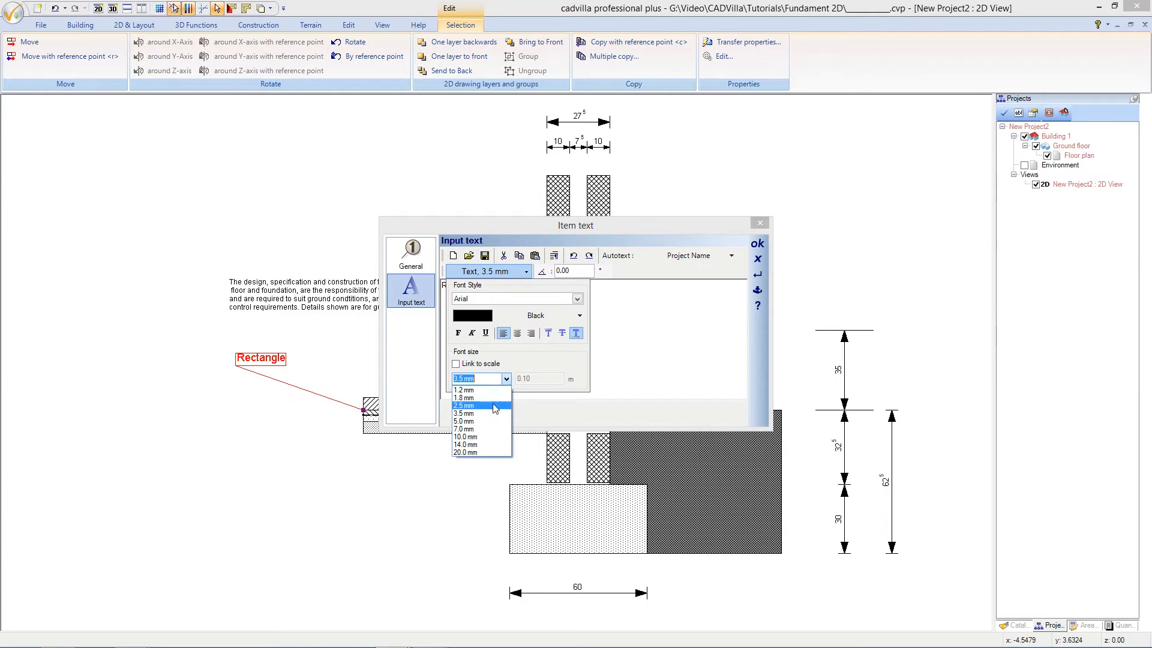
pyautogui.click(463, 405)
pyautogui.click(623, 283)
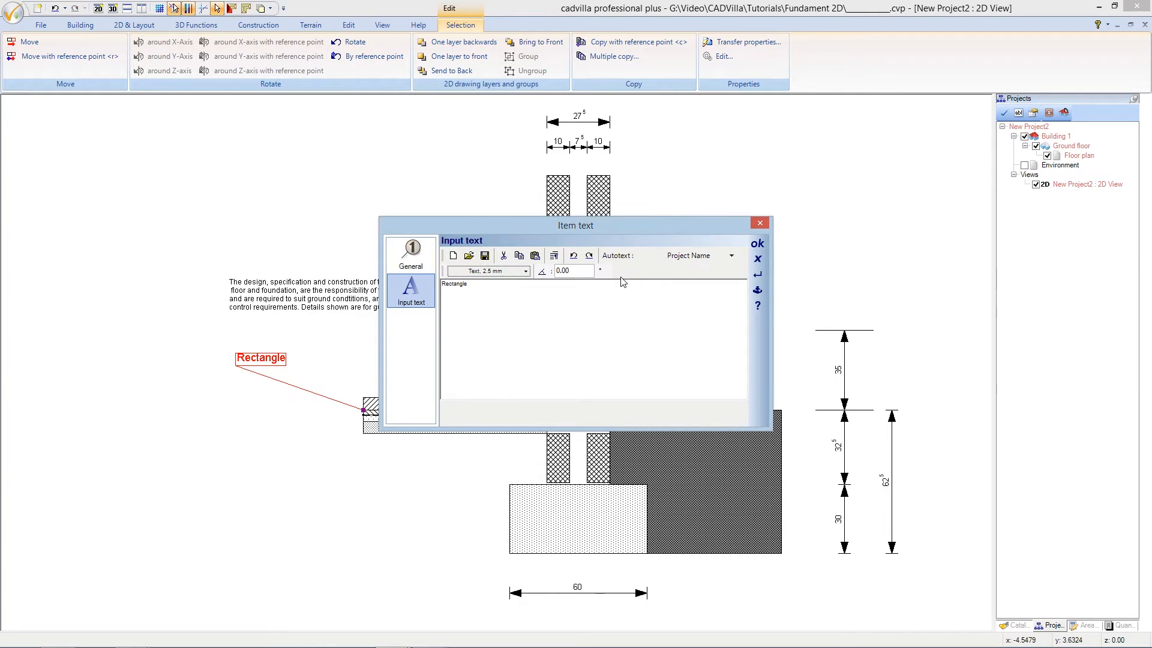
# Step: Replace the item text's wording with "DPM 1000 gauge" and deselect the label
pyautogui.moveTo(518, 292); pyautogui.dragTo(417, 290)
pyautogui.write('DPM 1000 gauge')
pyautogui.click(756, 245)
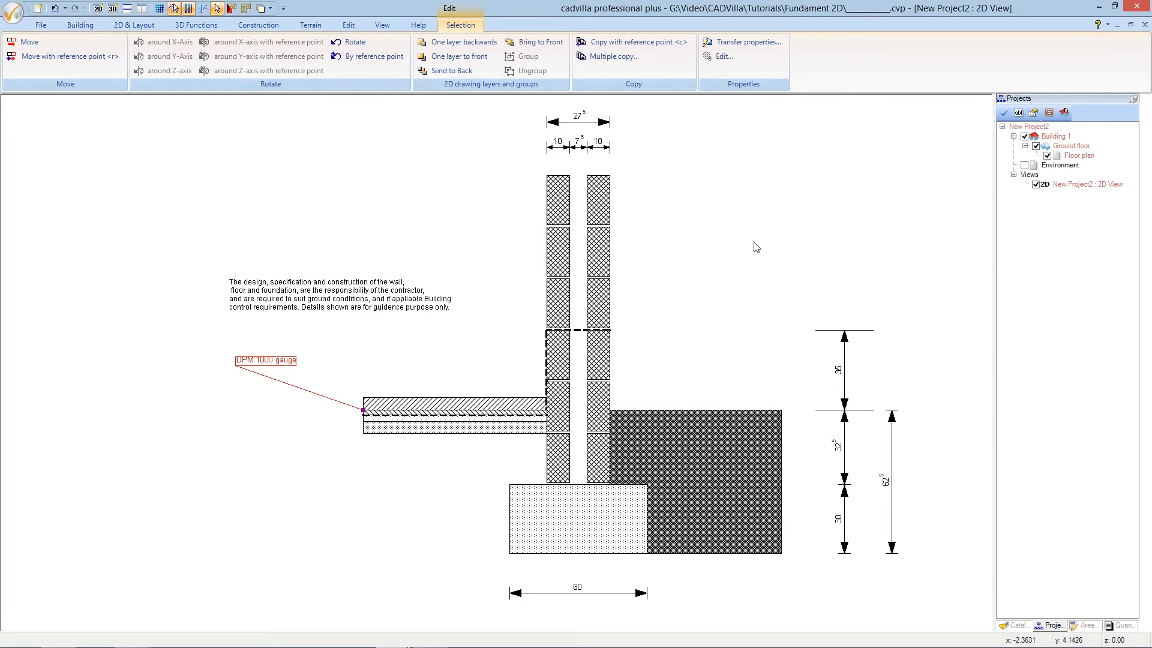
pyautogui.press('Escape')
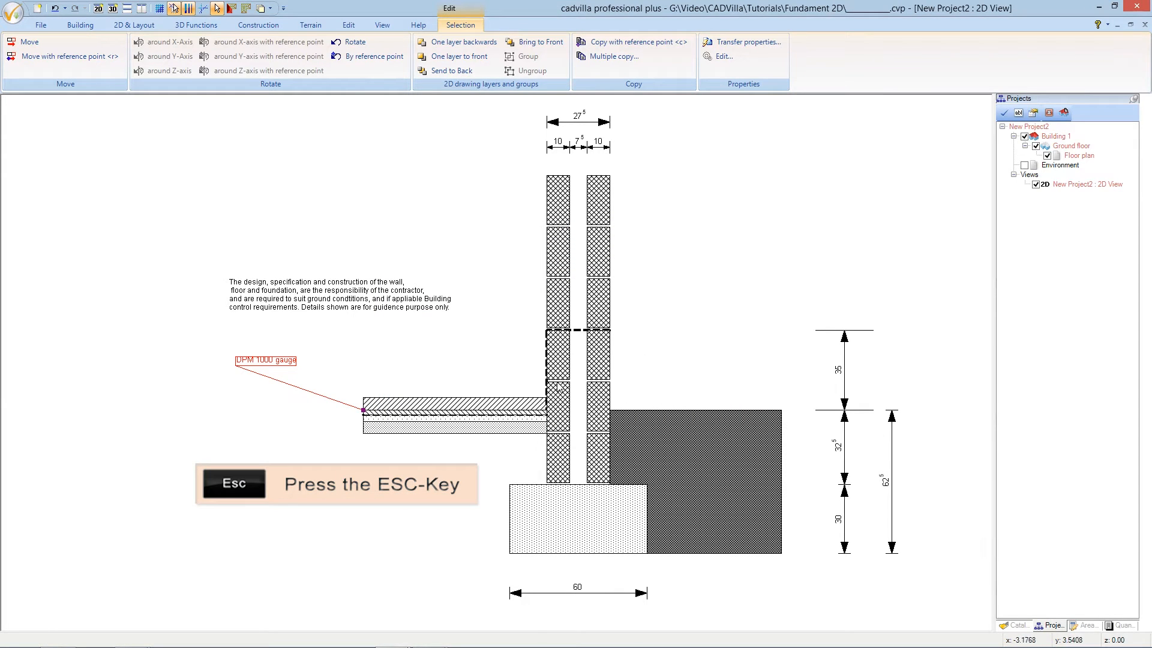
pyautogui.press('Escape')
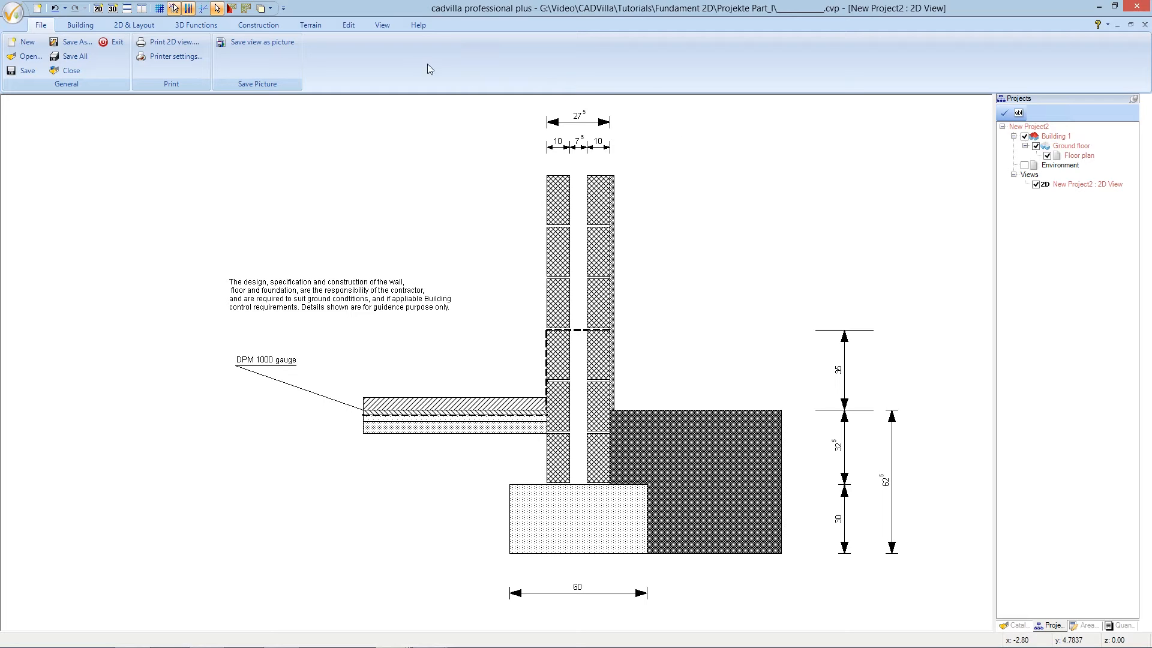
# Step: Create a new 2D-Graphic view of the foundation detail, showing the whole drawing
pyautogui.click(386, 27)
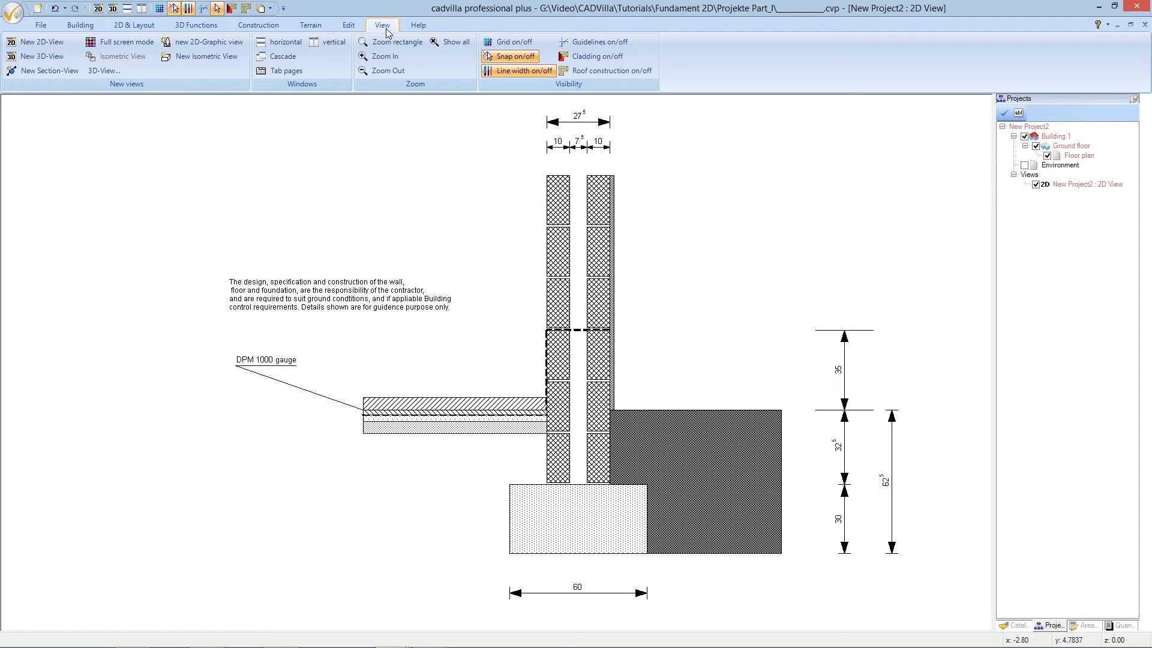
pyautogui.click(246, 45)
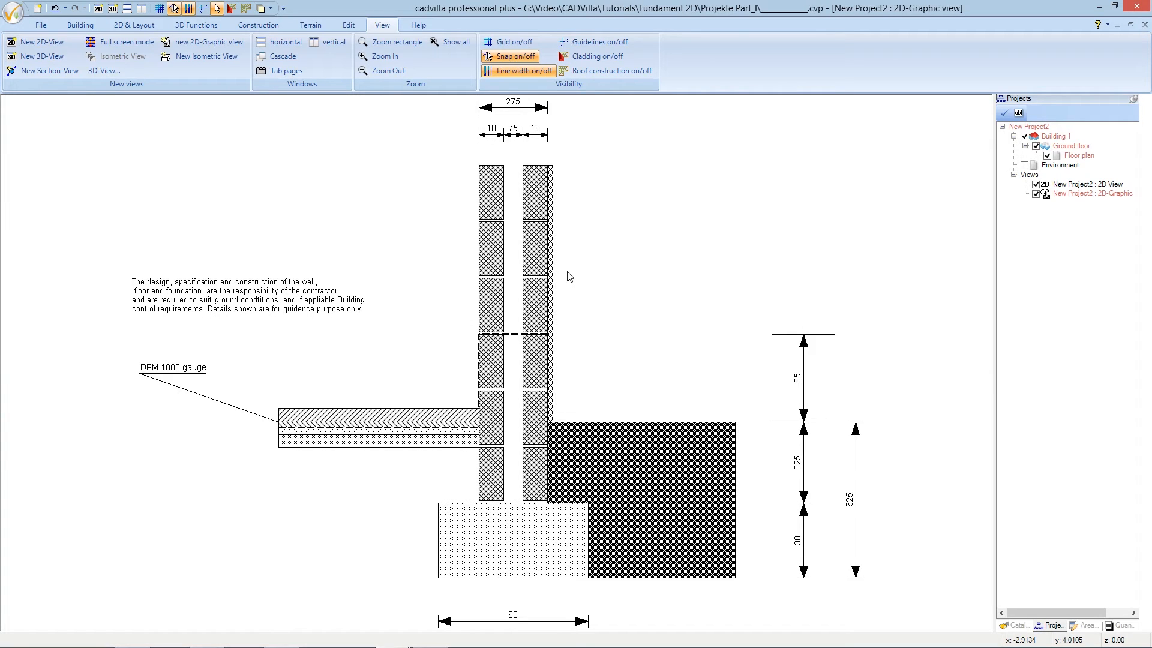
pyautogui.scroll(-1, 570, 276)
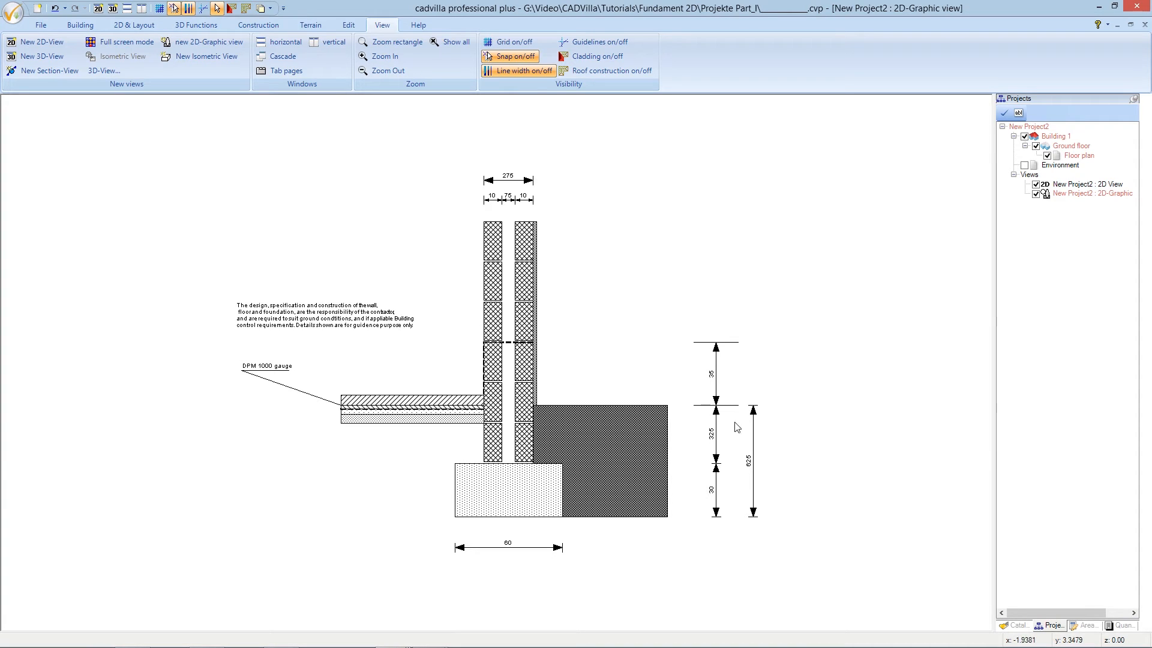
# Step: Save all objects of the foundation detail as a 2D symbol named "Wall foundation detail" and clear the selection
pyautogui.moveTo(830, 580)
pyautogui.mouseDown()
pyautogui.moveTo(471, 368)
pyautogui.moveTo(225, 157)
pyautogui.mouseUp()
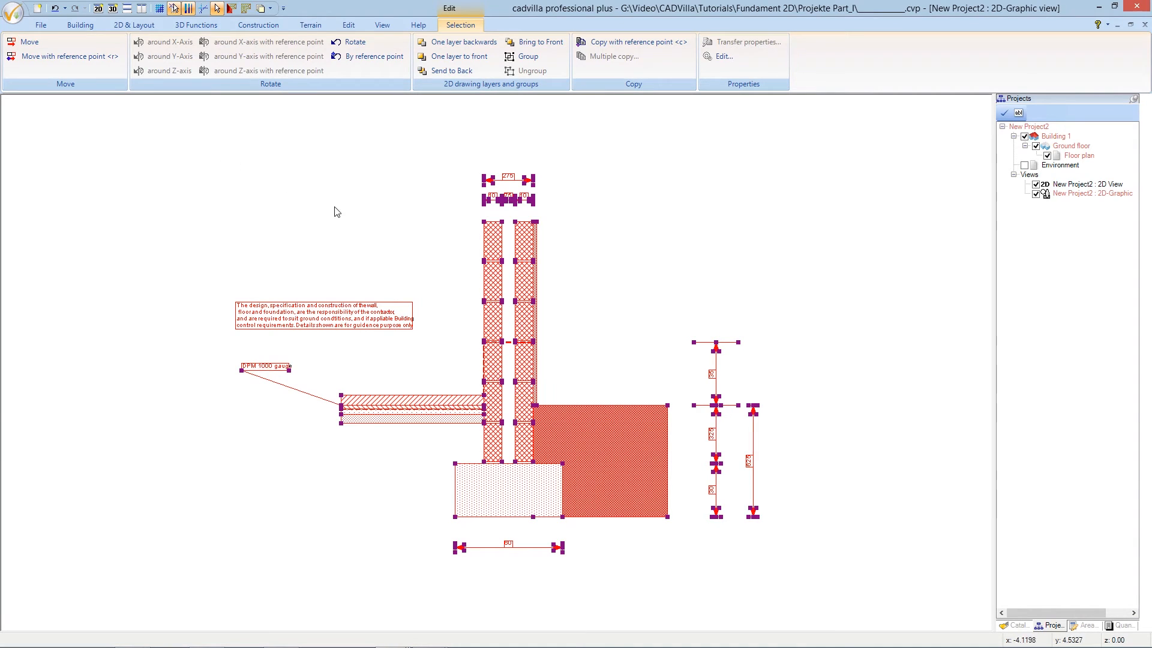
pyautogui.rightClick(521, 242)
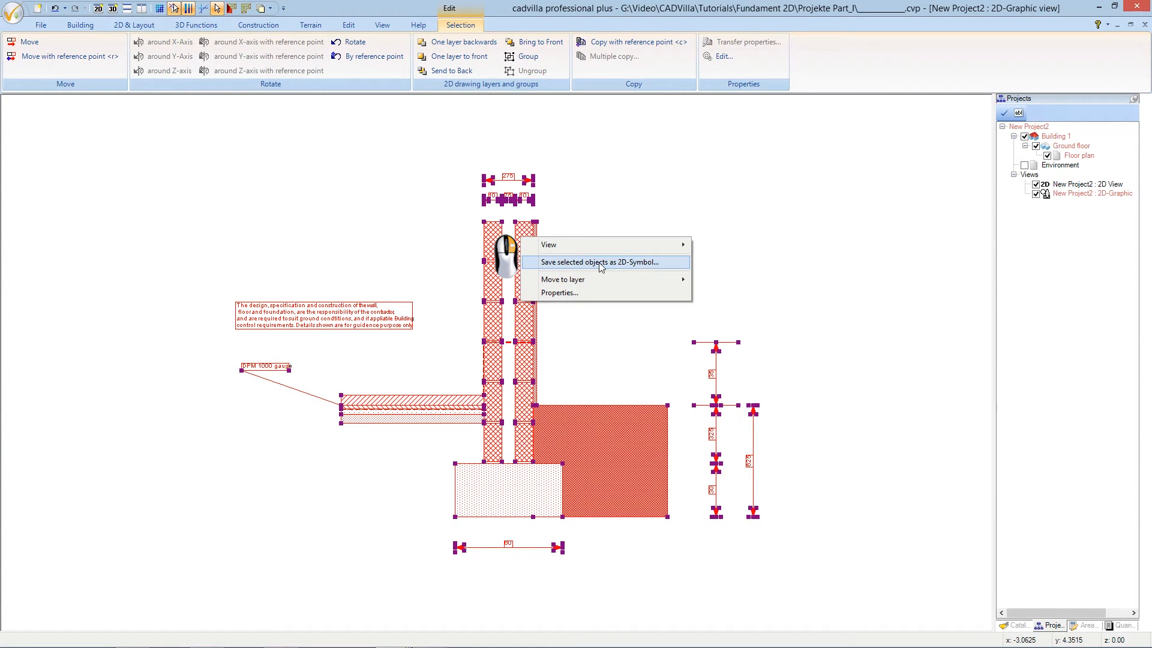
pyautogui.click(670, 268)
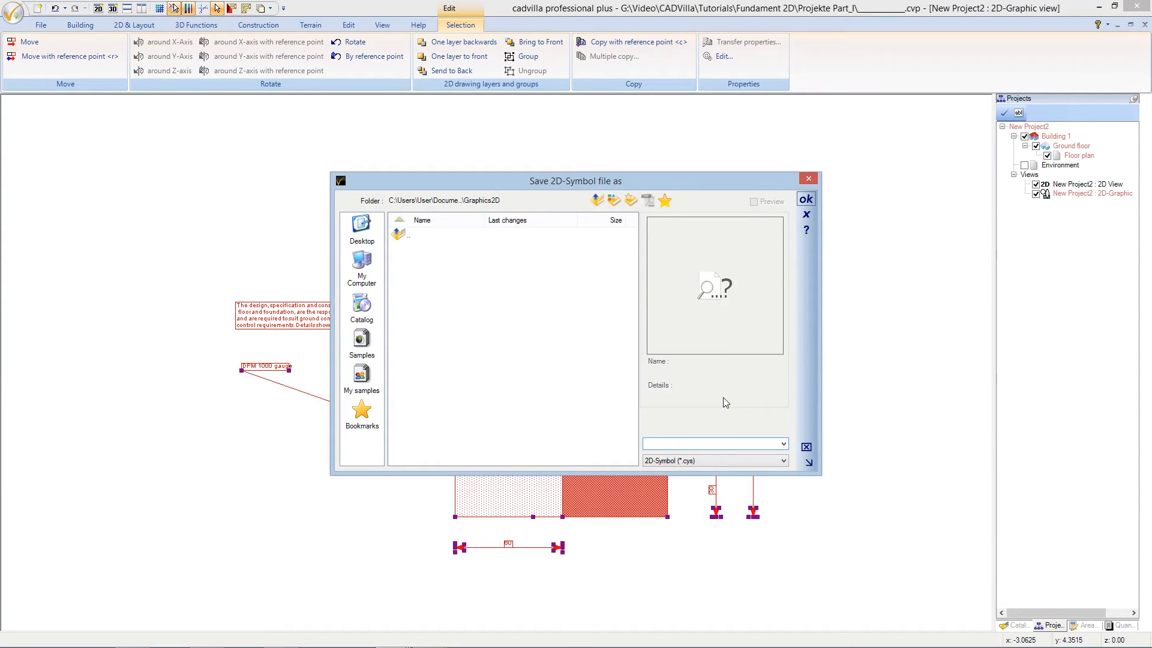
pyautogui.write('Wall foundation detail')
pyautogui.click(805, 199)
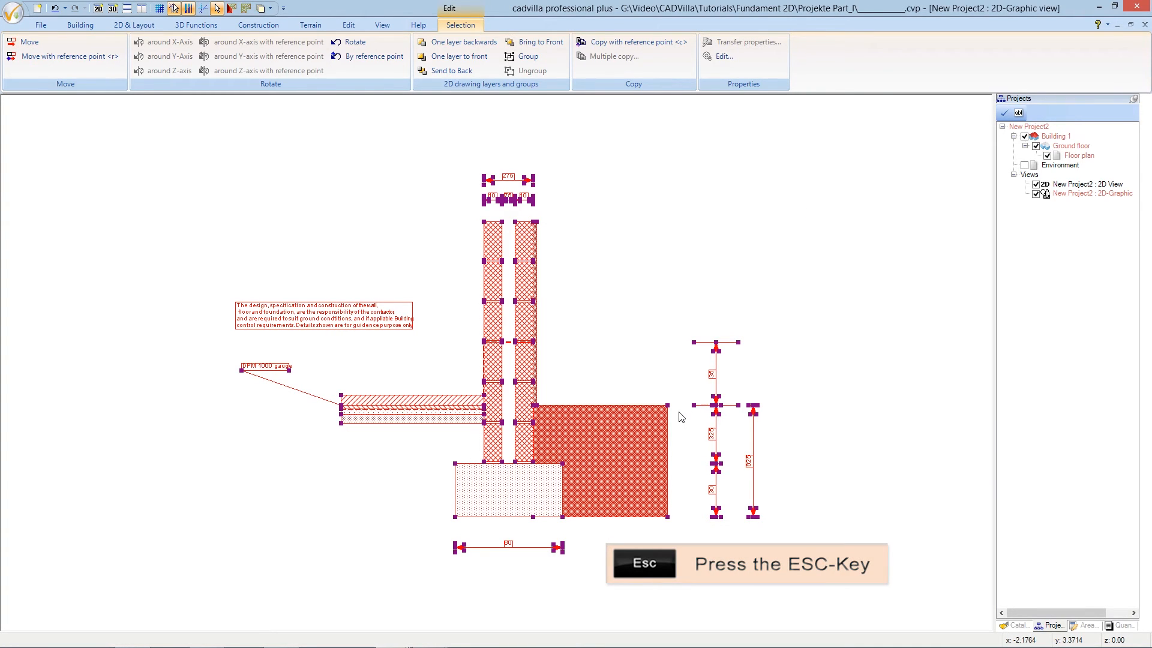
pyautogui.press('Escape')
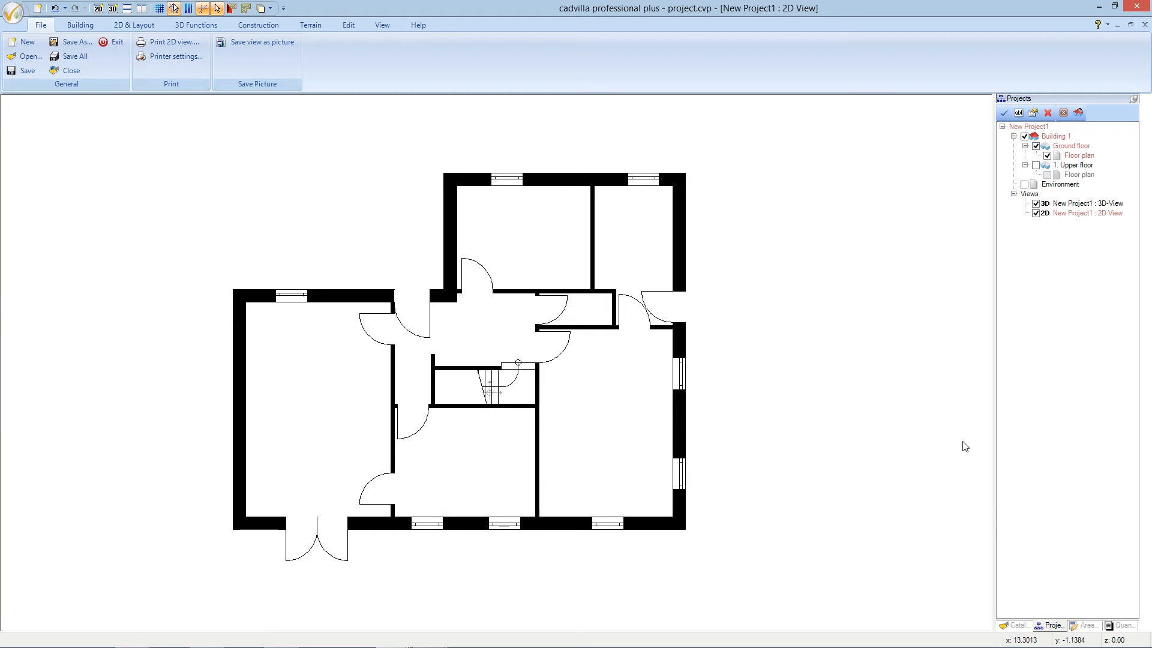
# Step: Load the saved 2D symbol file "Wall foundation detail.cys" for insertion into the ground floor plan of the house project
pyautogui.click(1014, 625)
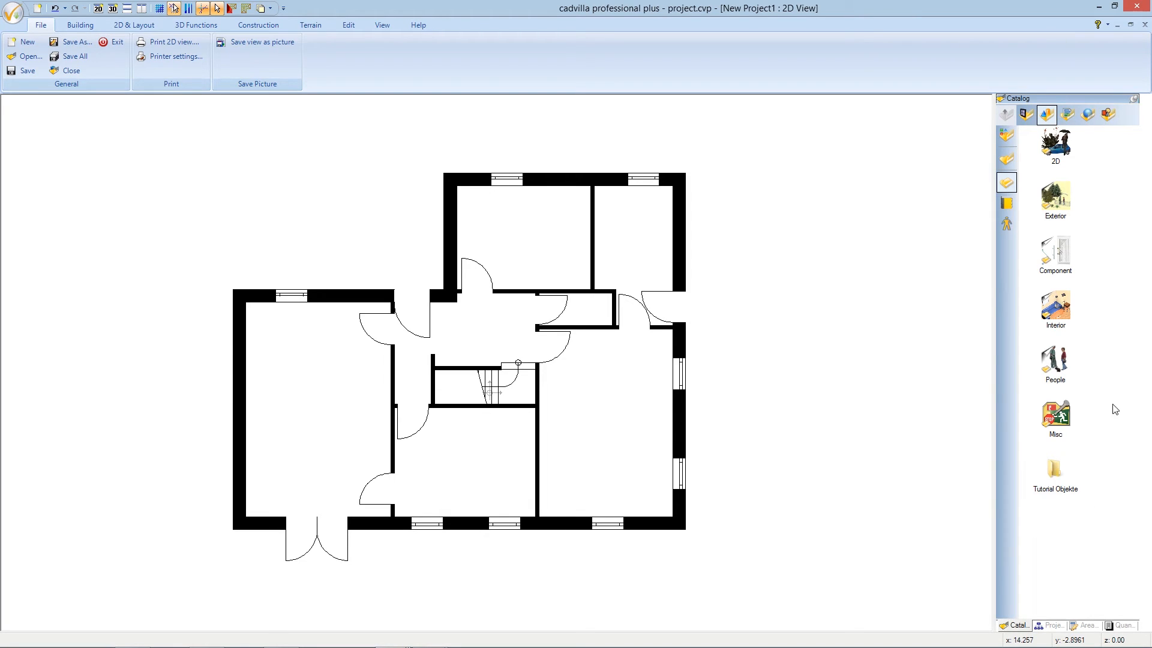
pyautogui.click(1108, 115)
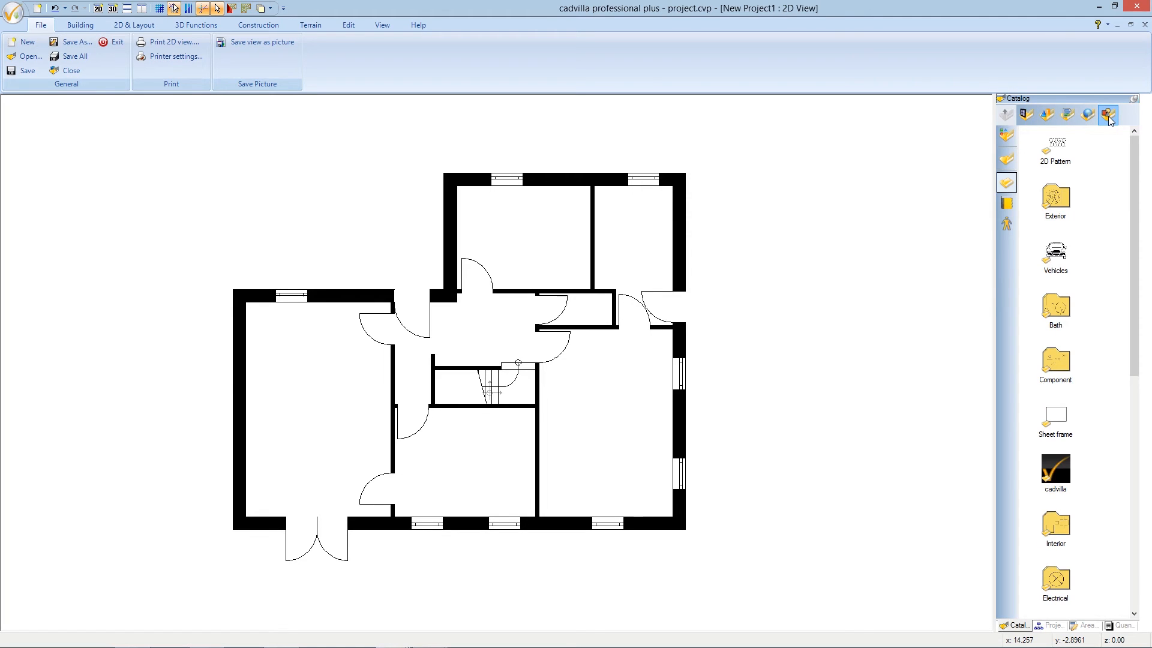
pyautogui.click(1007, 159)
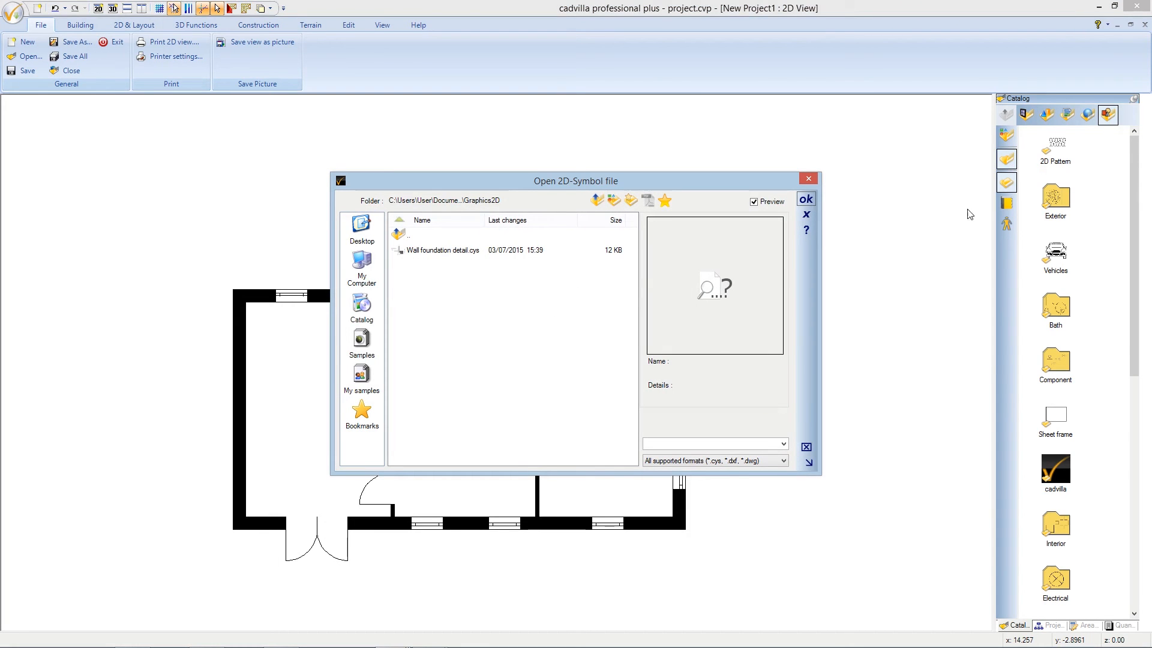
pyautogui.click(452, 253)
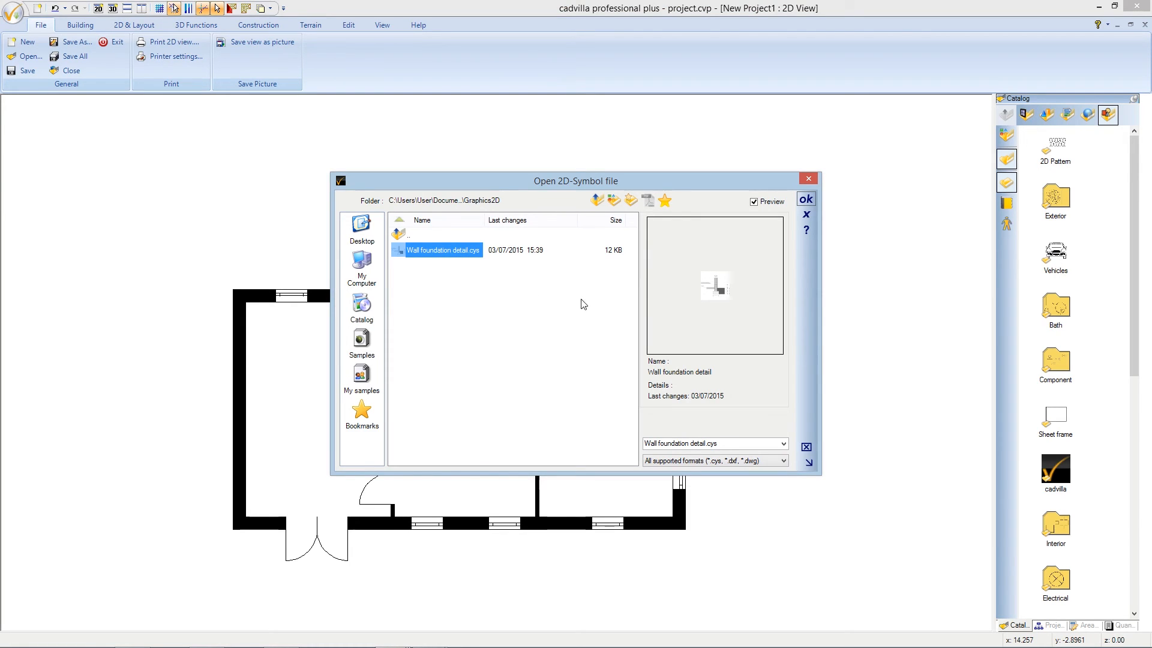
pyautogui.click(806, 199)
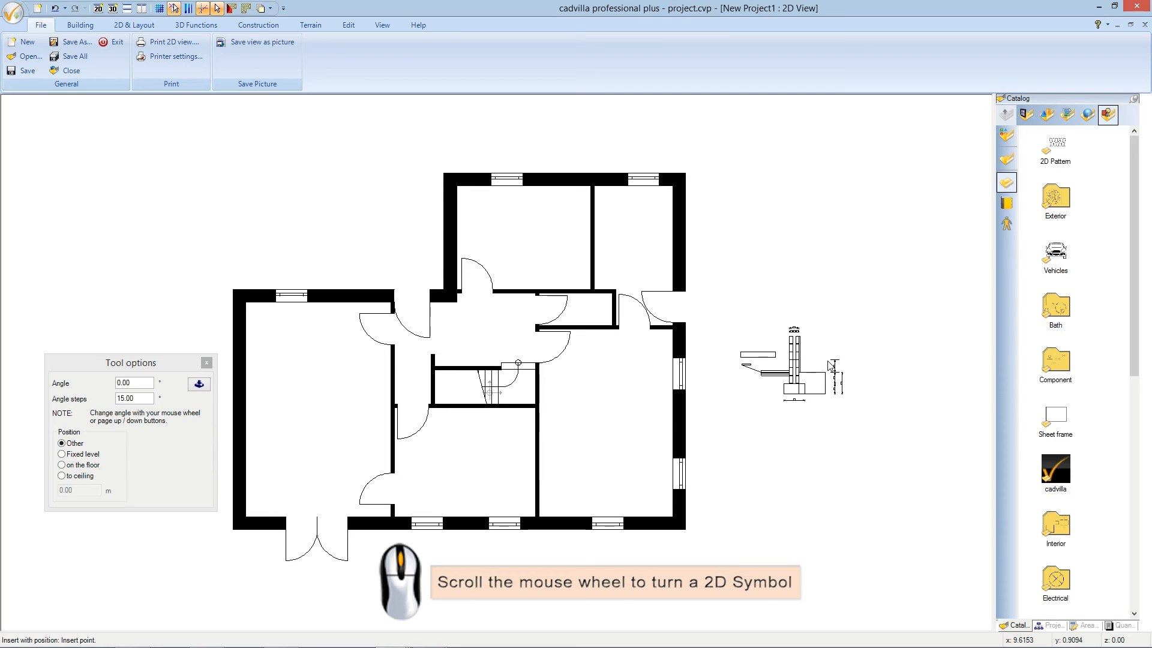
pyautogui.scroll(-1, 828, 361)
pyautogui.scroll(1, 828, 361)
pyautogui.scroll(-1, 830, 365)
pyautogui.scroll(1, 830, 365)
pyautogui.scroll(-1, 830, 365)
pyautogui.scroll(1, 830, 365)
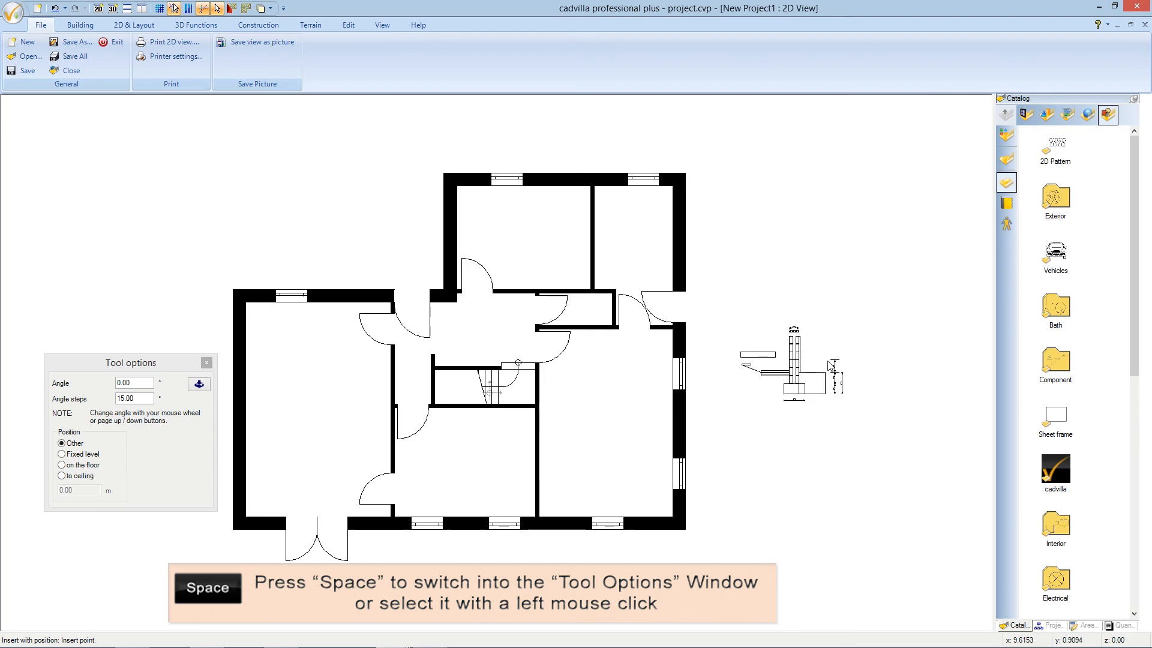
pyautogui.press('space')
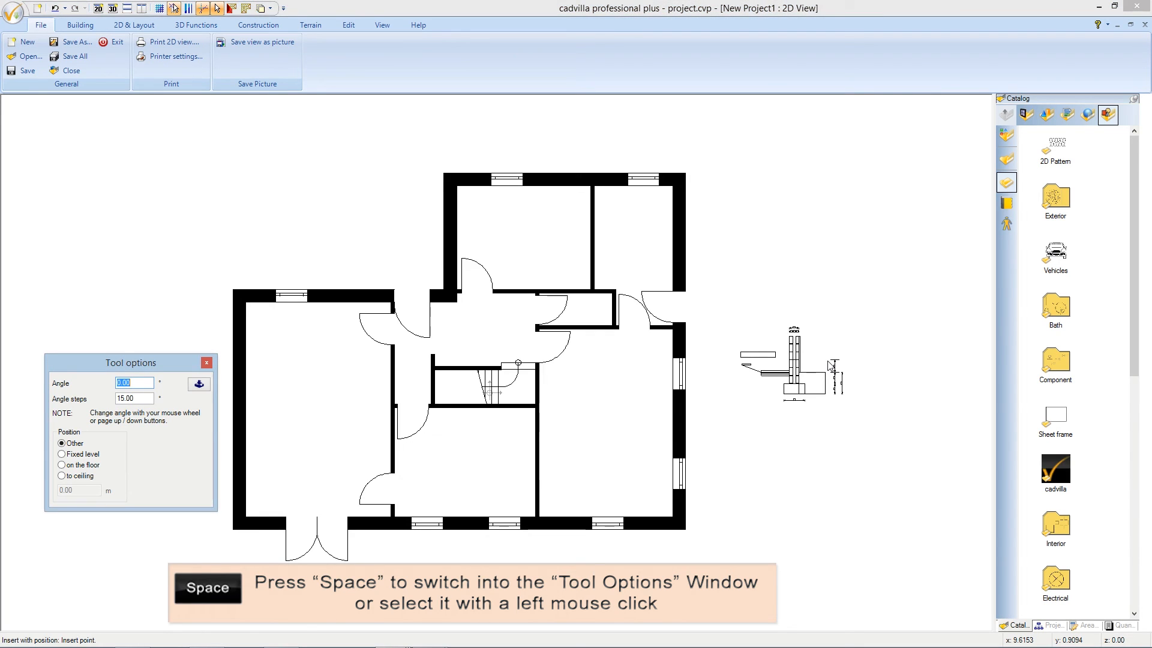
pyautogui.press('space')
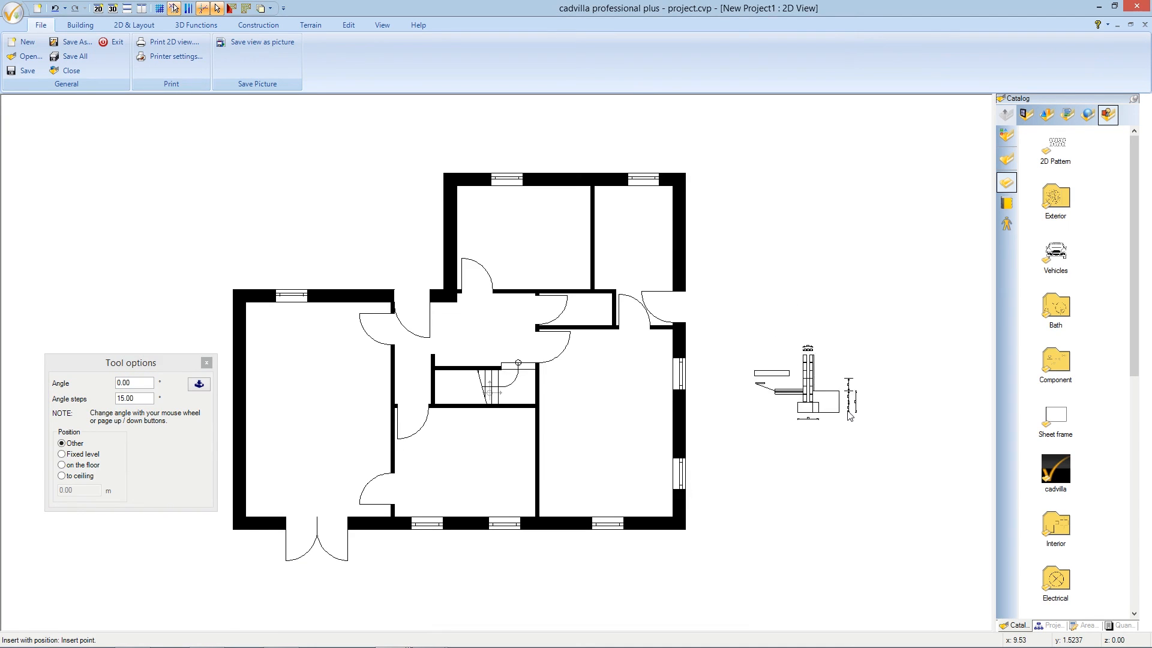
# Step: Place the wall foundation symbol at 0° in the empty area outside the house's lower right corner and end the insertion
pyautogui.click(850, 490)
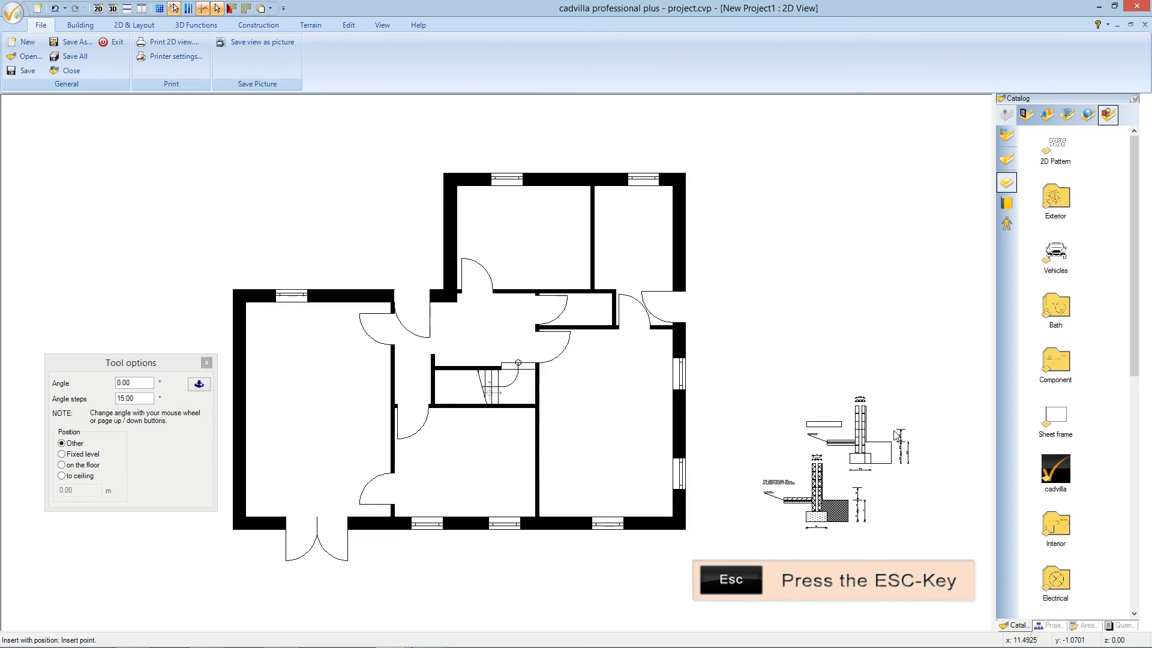
pyautogui.press('Escape')
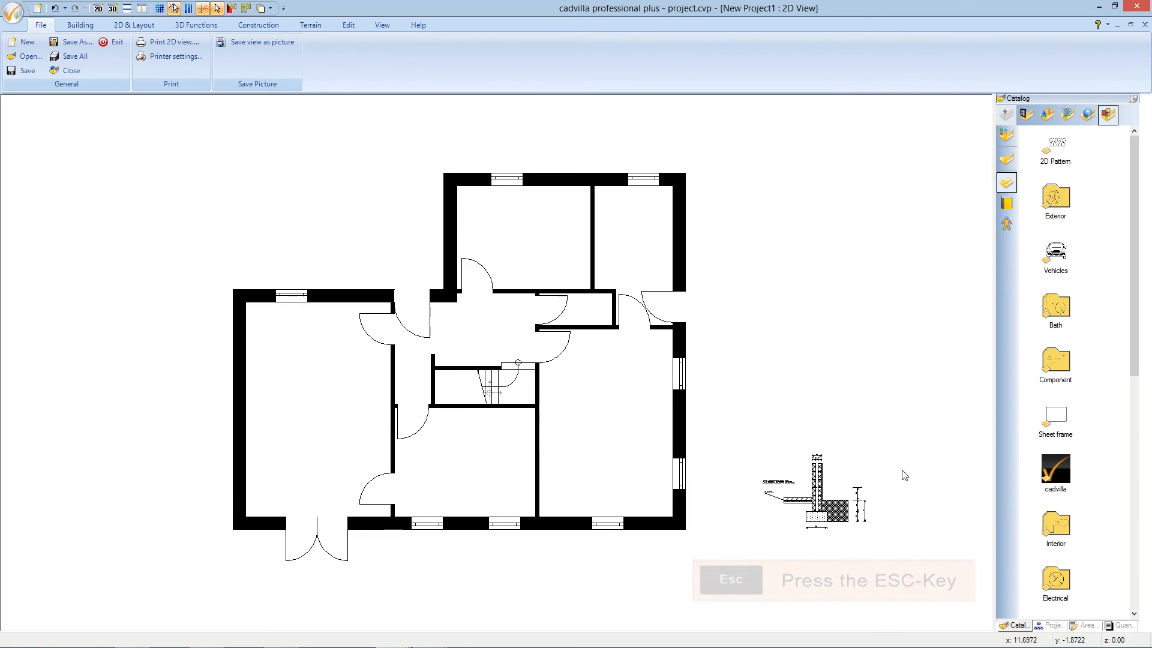
pyautogui.scroll(3, 874, 525)
pyautogui.scroll(2, 855, 529)
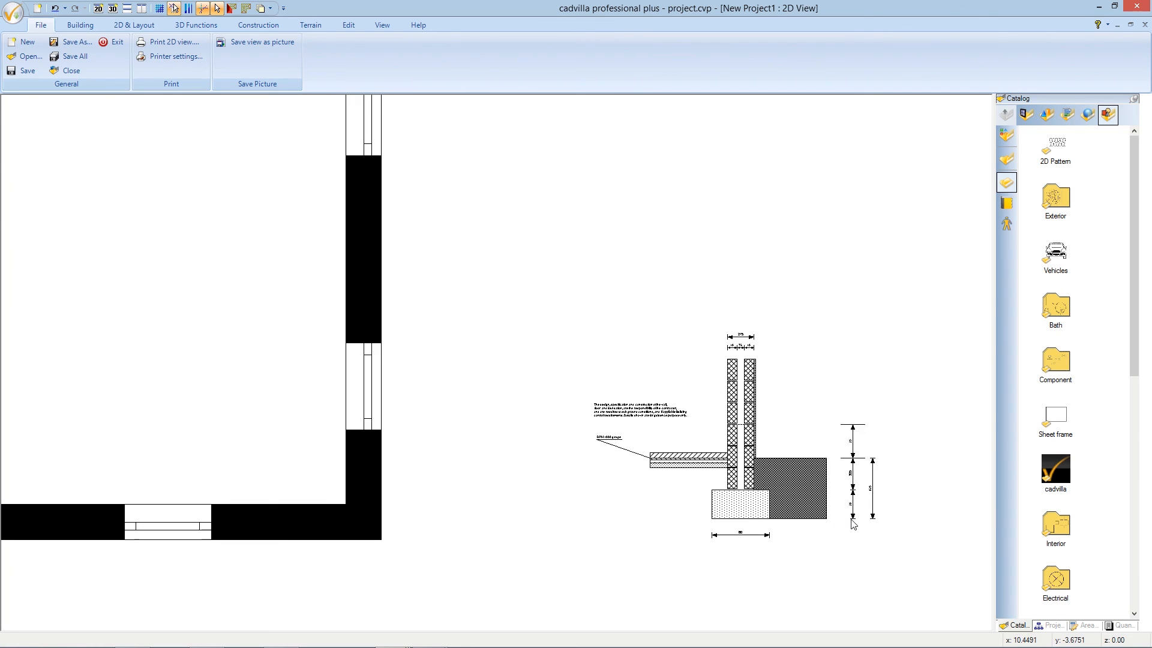
pyautogui.scroll(1, 852, 524)
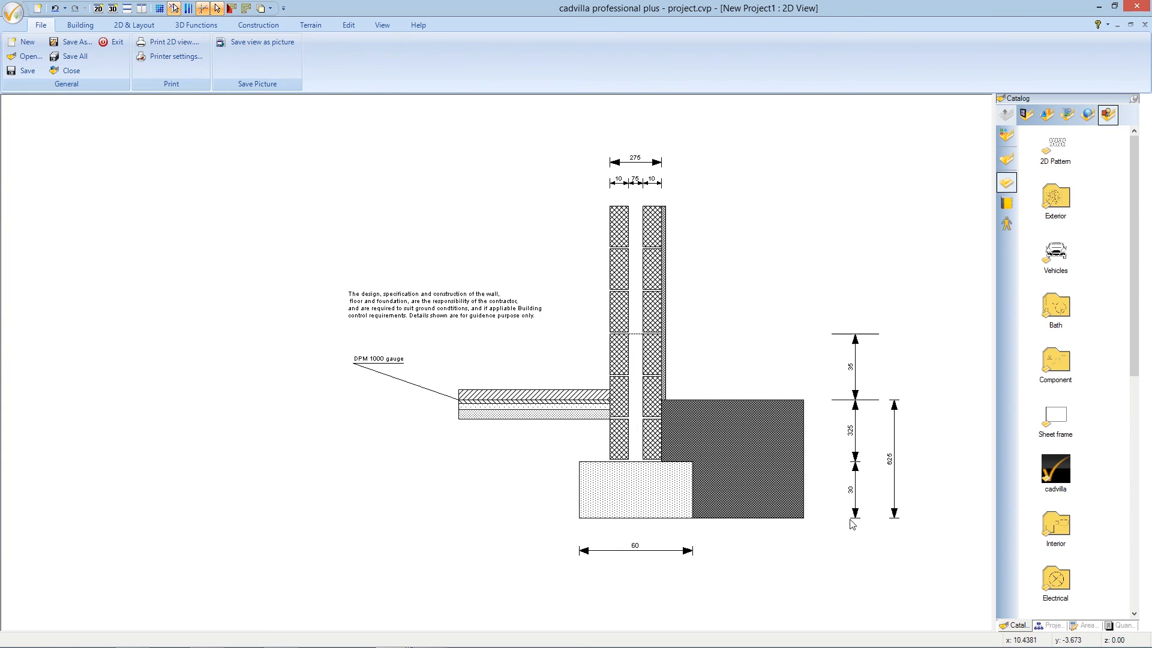
pyautogui.press('Up')
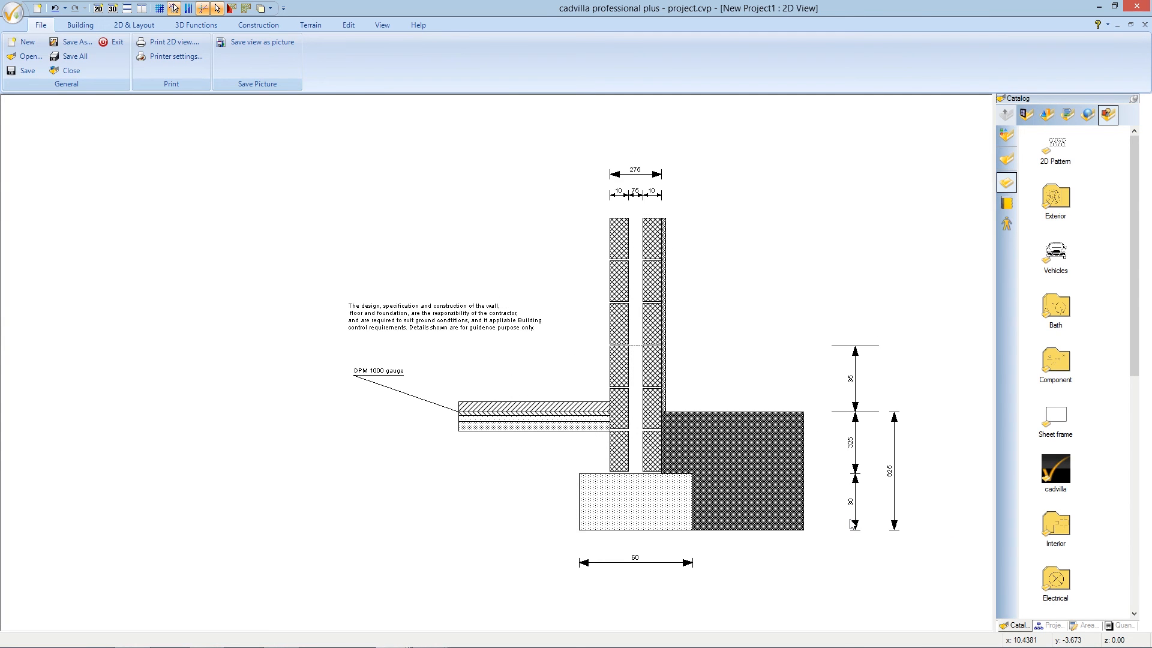